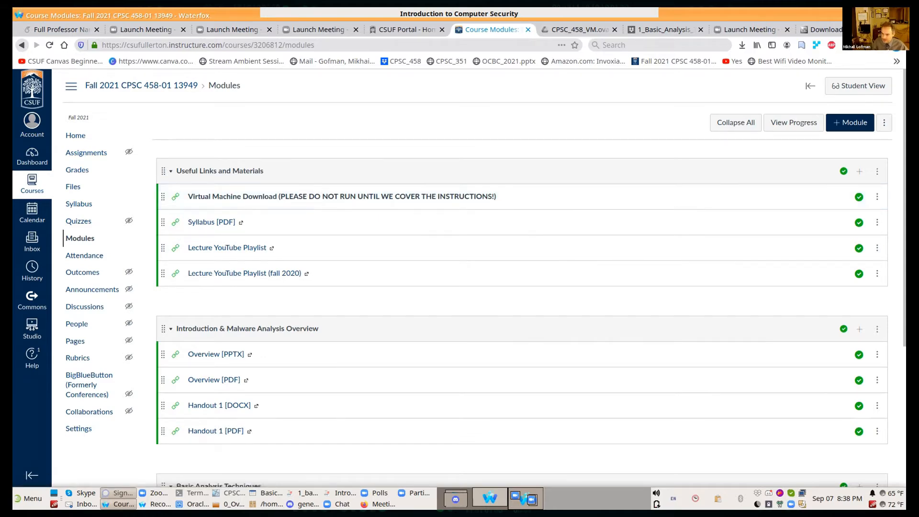
pyautogui.hotkey('alt', 'Tab')
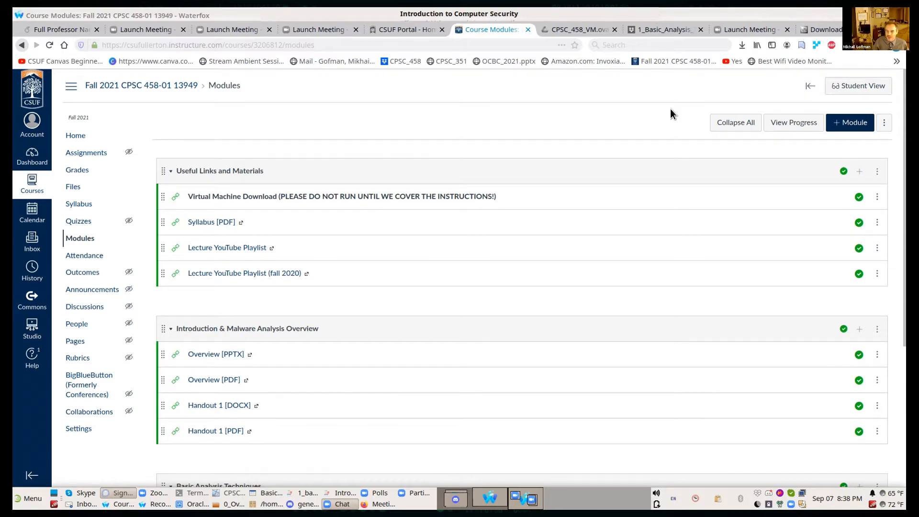
pyautogui.click(670, 40)
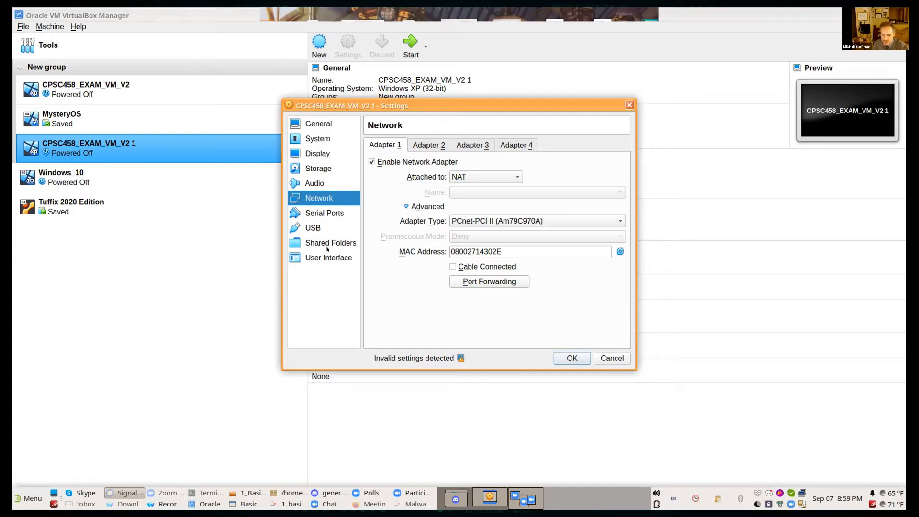
# Step: Discard the open virtual machine settings and restart Oracle VM VirtualBox Manager, finding it with the application search "virtual"
pyautogui.click(612, 358)
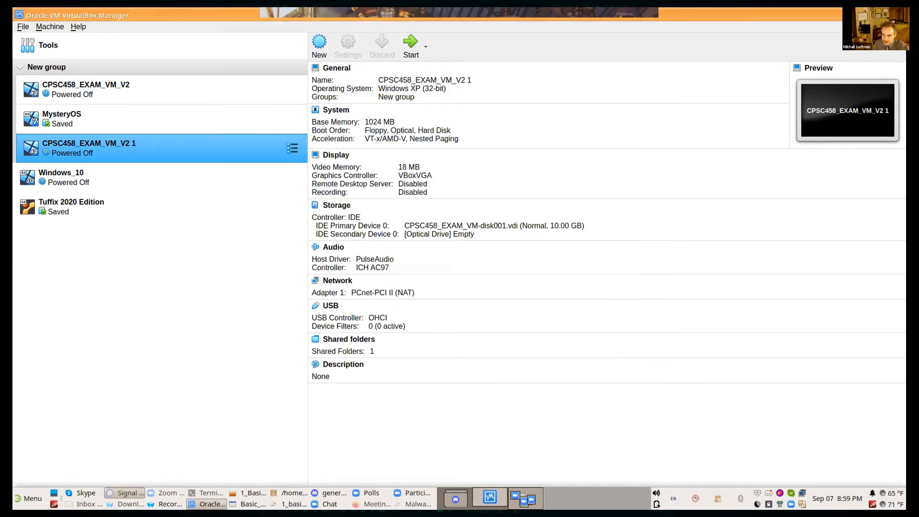
pyautogui.click(899, 16)
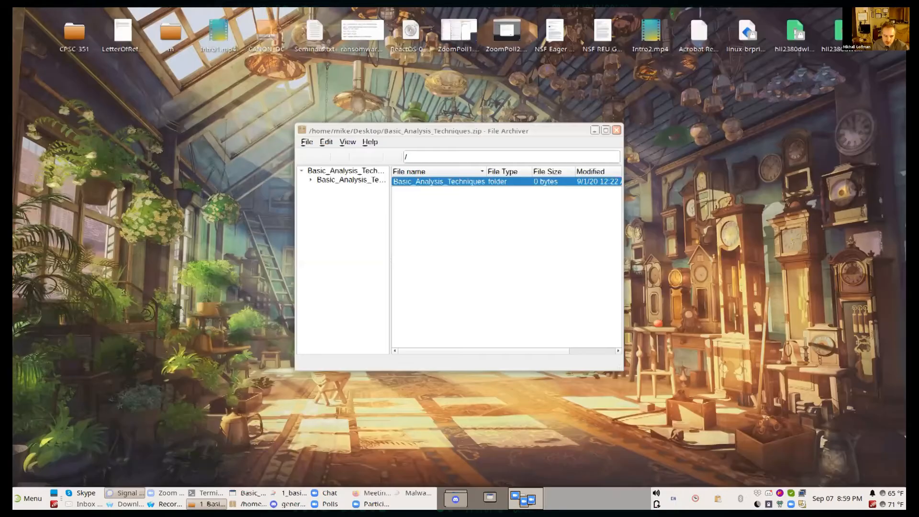
pyautogui.click(28, 498)
pyautogui.click(33, 461)
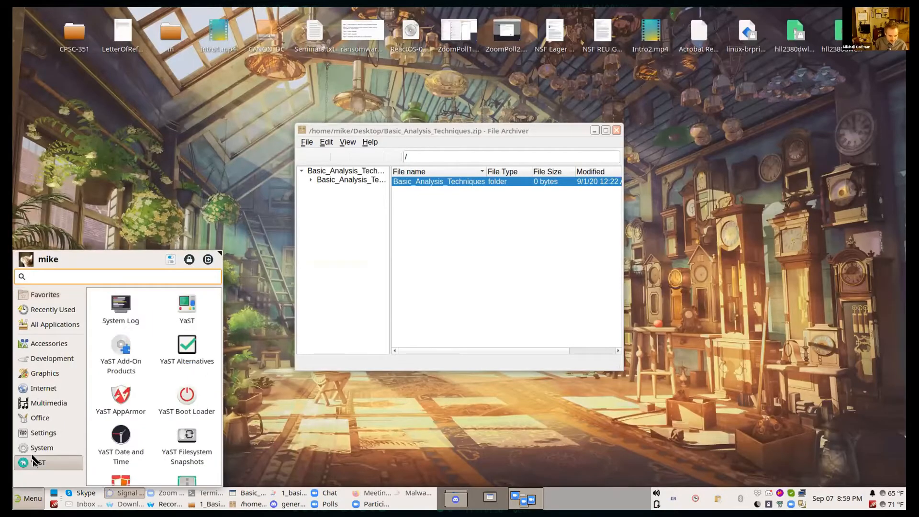
pyautogui.write('virtual')
pyautogui.press('Return')
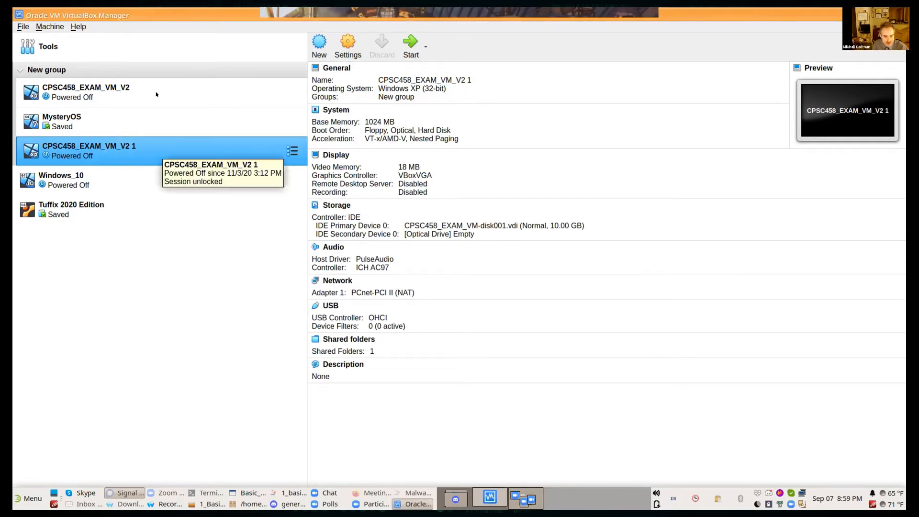
# Step: Remove the virtual machine CPSC458_EXAM_VM_V2 1 and delete all of its files
pyautogui.rightClick(157, 168)
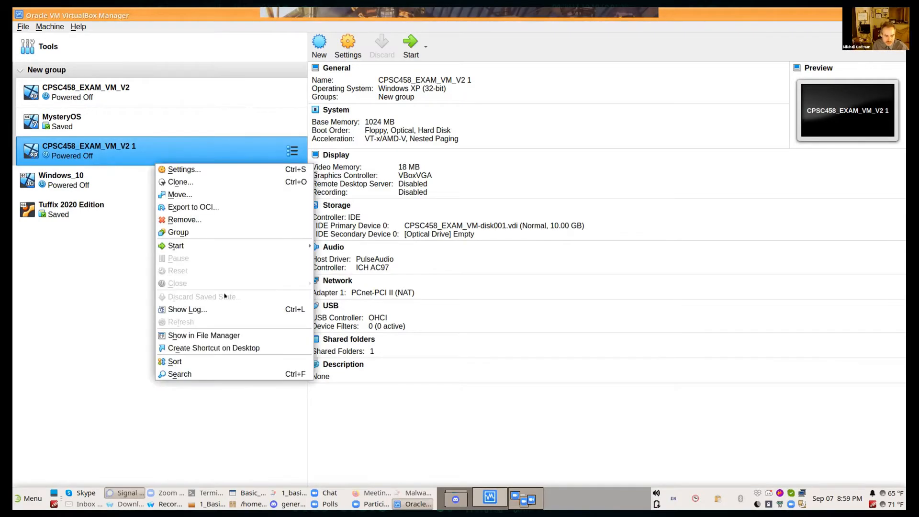
pyautogui.click(222, 219)
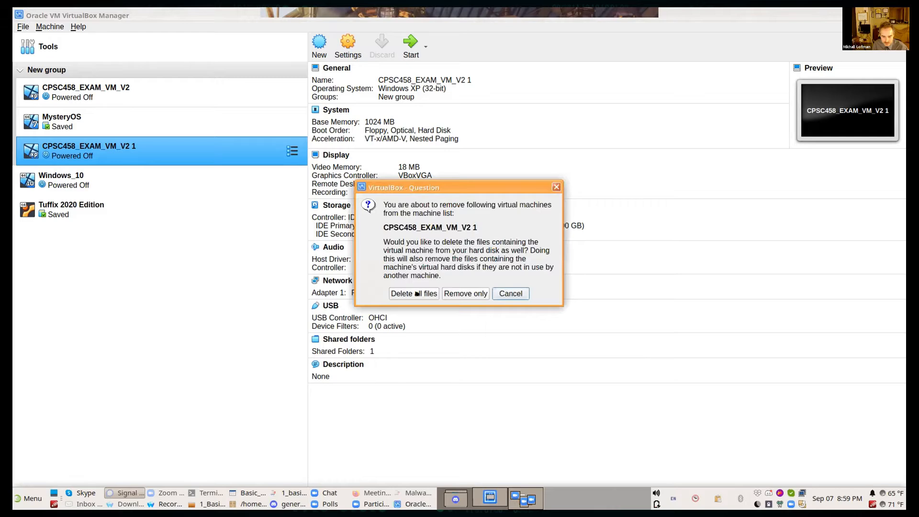
pyautogui.click(416, 294)
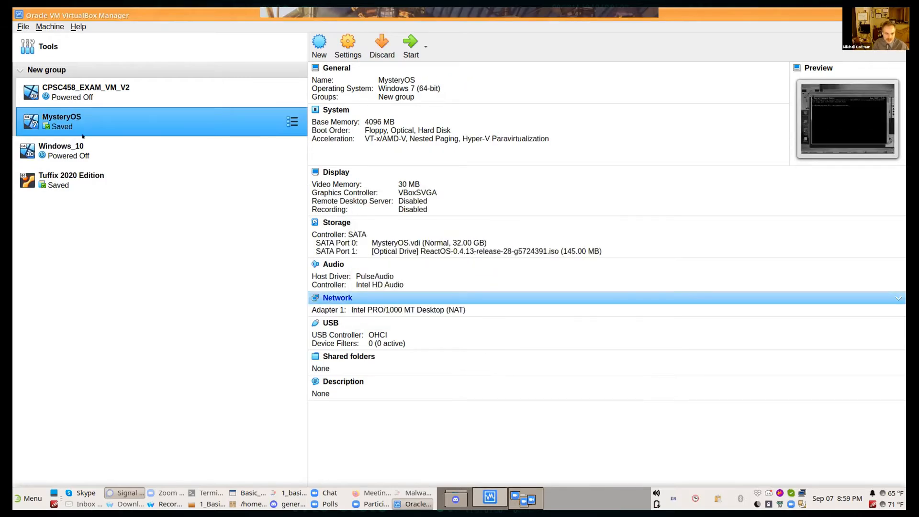
# Step: Start an appliance import from the local file system, choose CPSC458_VM_V2.ova on the Desktop and proceed to the appliance settings
pyautogui.click(23, 27)
pyautogui.click(39, 51)
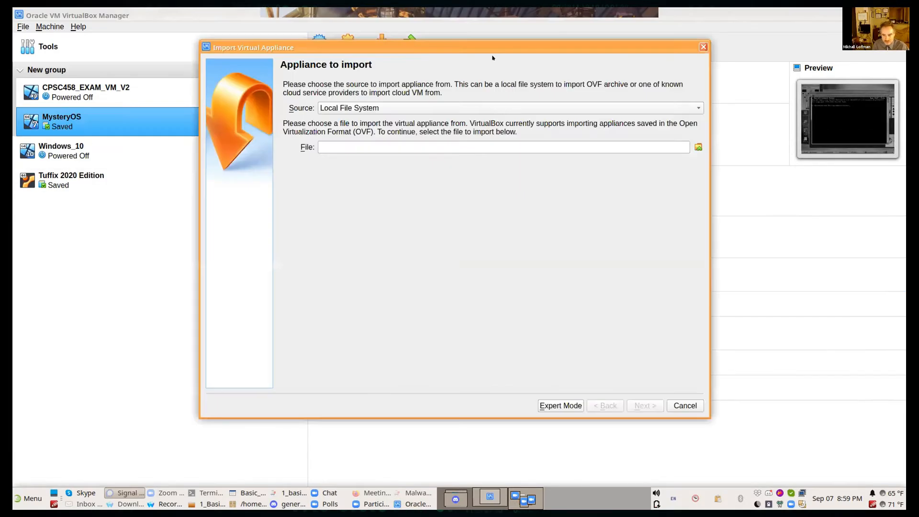
pyautogui.click(698, 147)
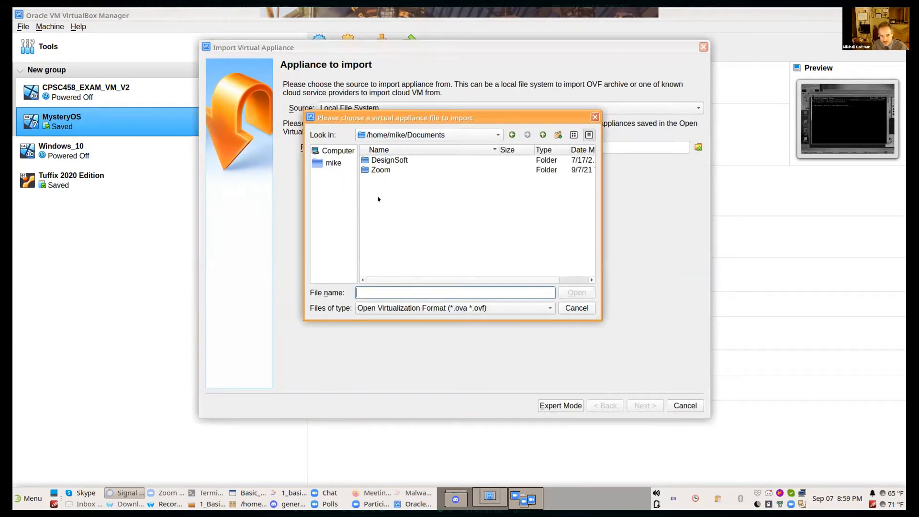
pyautogui.click(334, 163)
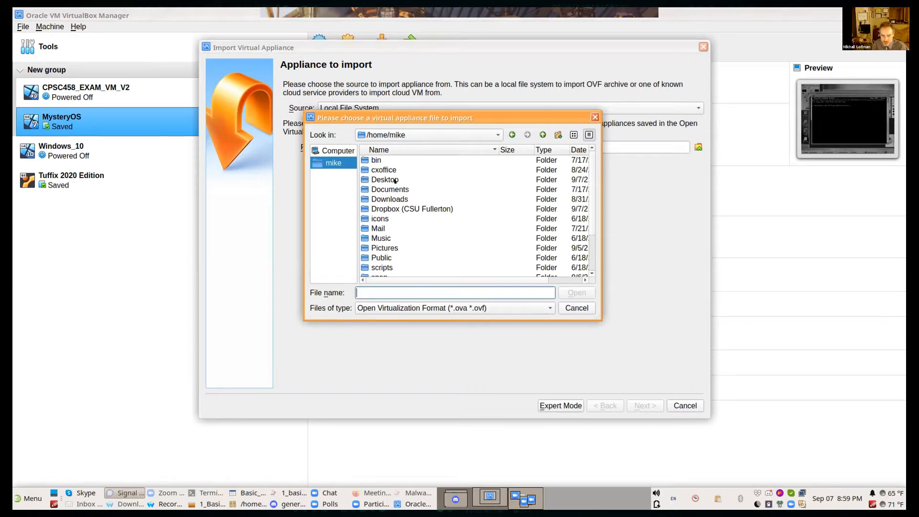
pyautogui.doubleClick(394, 181)
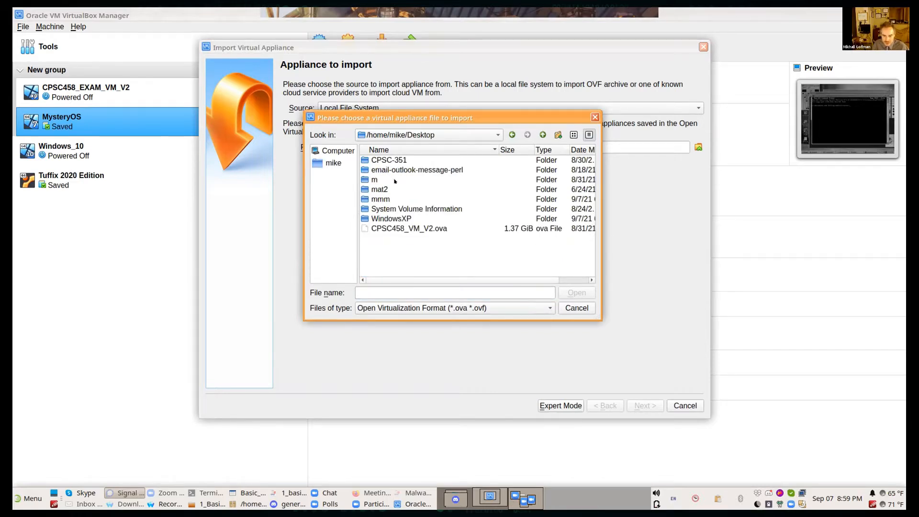
pyautogui.click(416, 229)
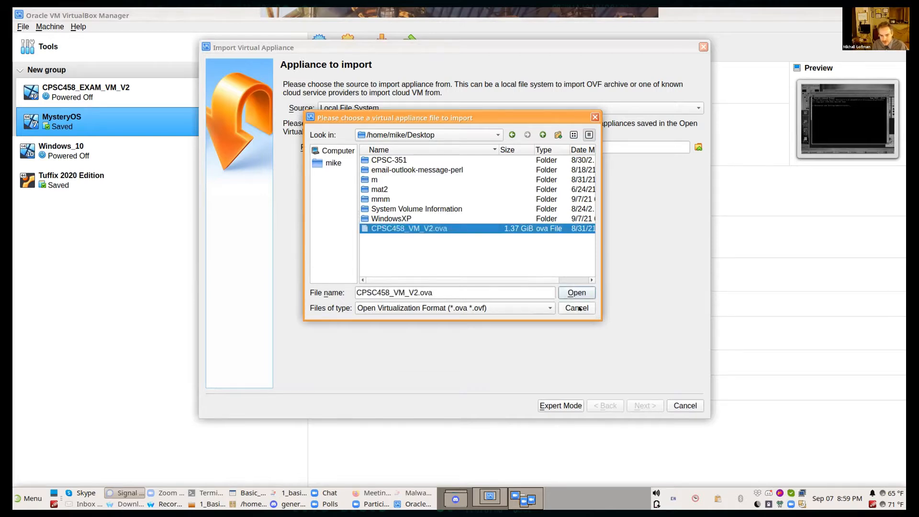
pyautogui.click(575, 288)
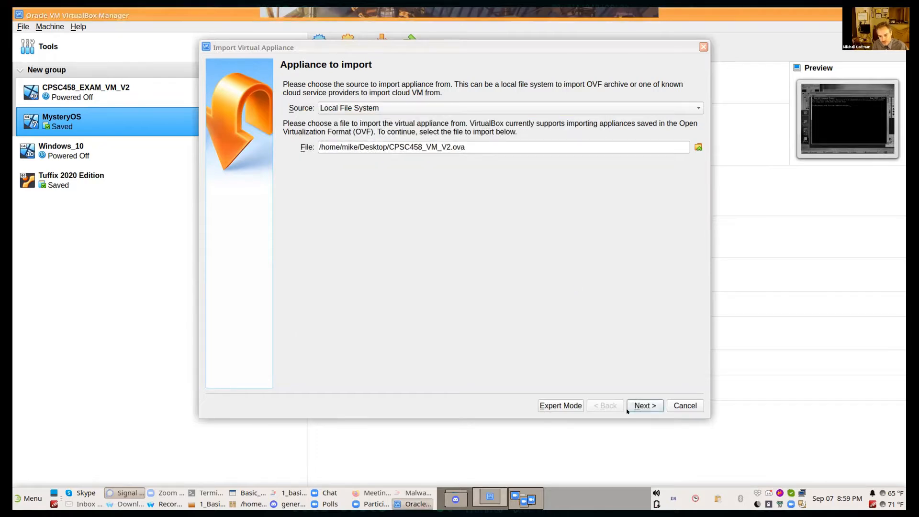
pyautogui.click(635, 405)
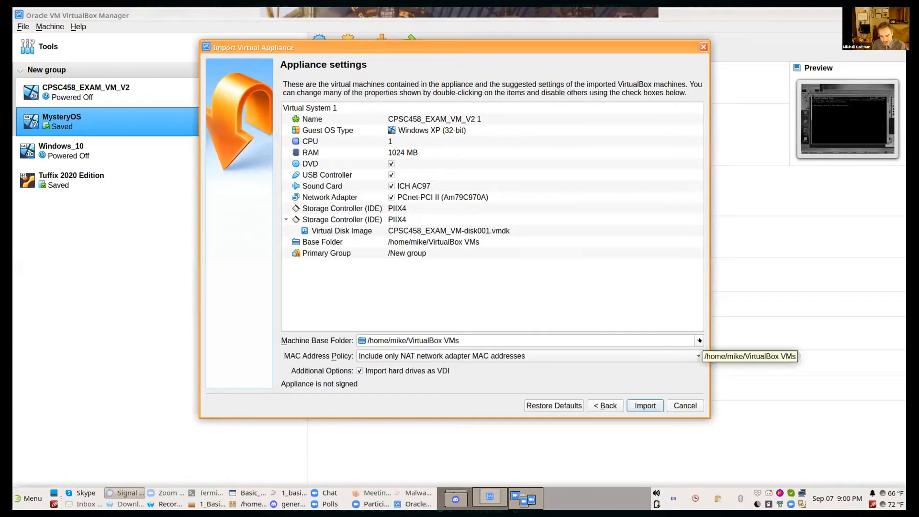
pyautogui.moveTo(694, 339); pyautogui.dragTo(434, 332)
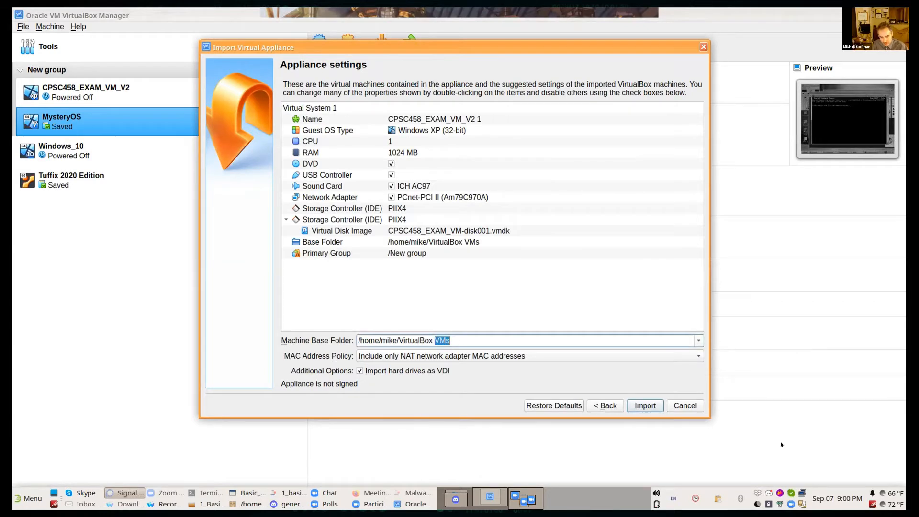
pyautogui.hotkey('ctrl', 'a')
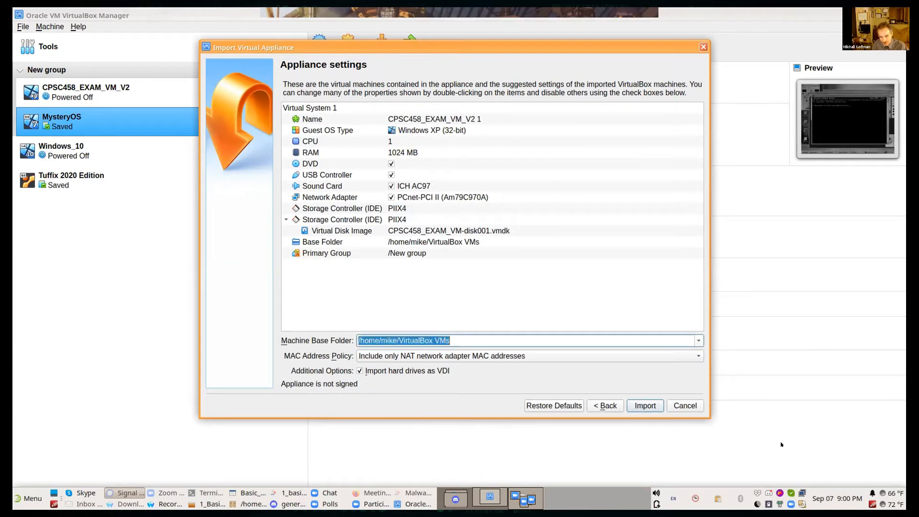
pyautogui.click(596, 332)
pyautogui.click(696, 339)
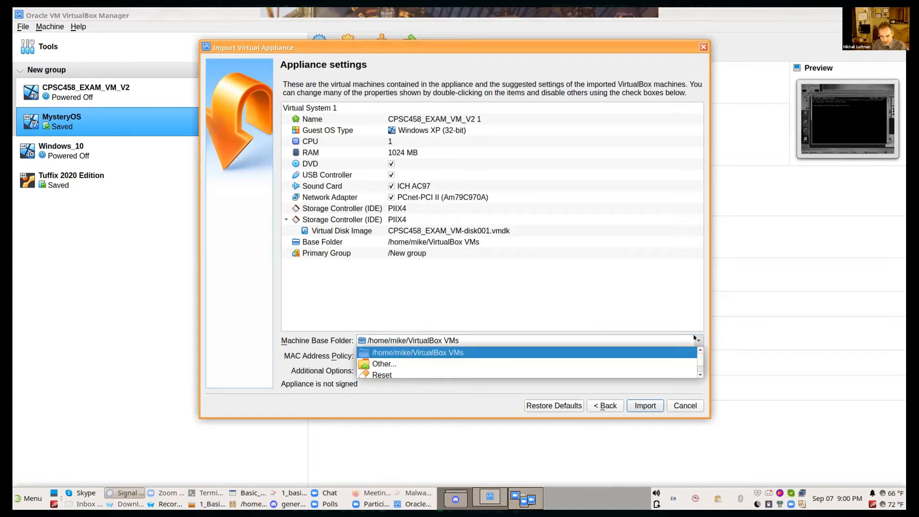
pyautogui.click(655, 364)
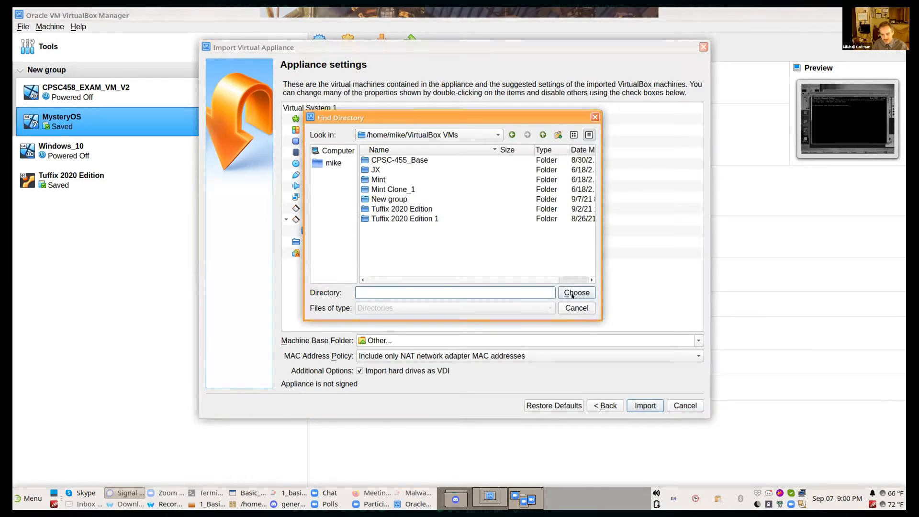
pyautogui.click(575, 307)
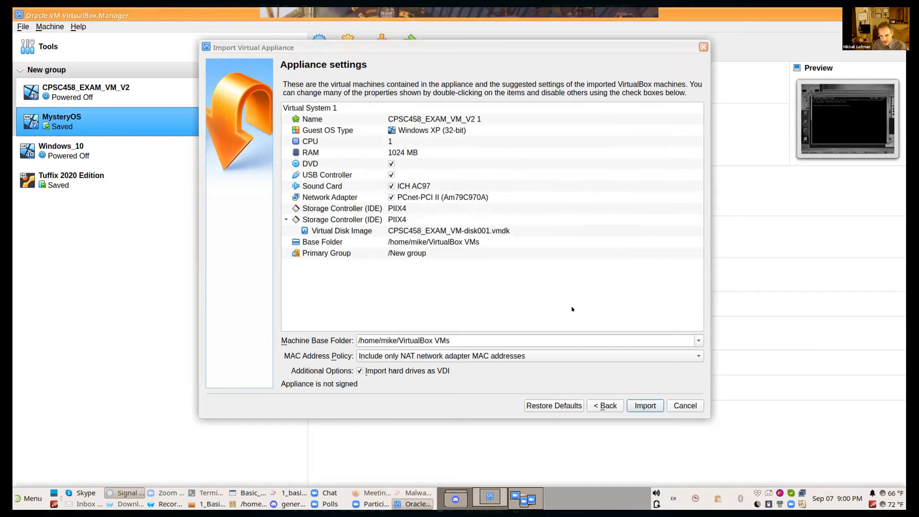
# Step: Import the appliance with its suggested settings and the default machine base folder
pyautogui.click(654, 405)
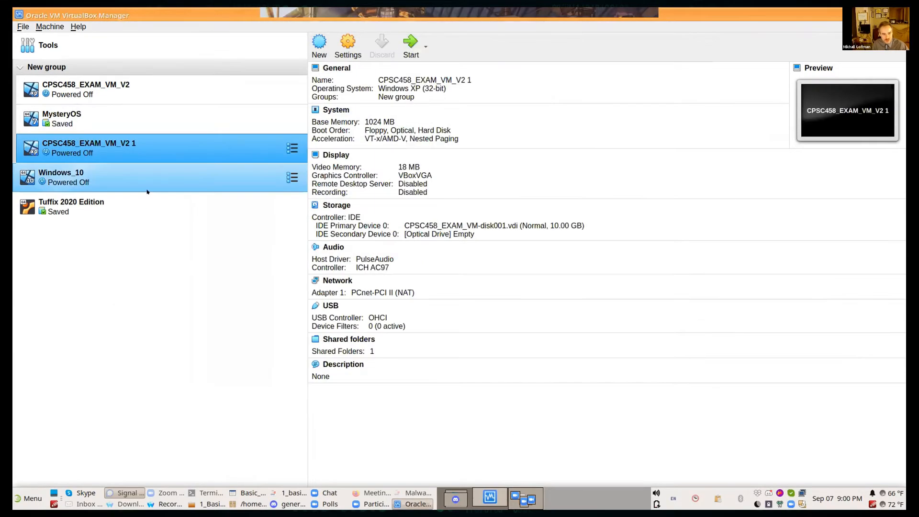
# Step: Open the settings of CPSC458_EXAM_VM_V2 1 and examine the base memory assigned to the motherboard
pyautogui.rightClick(165, 145)
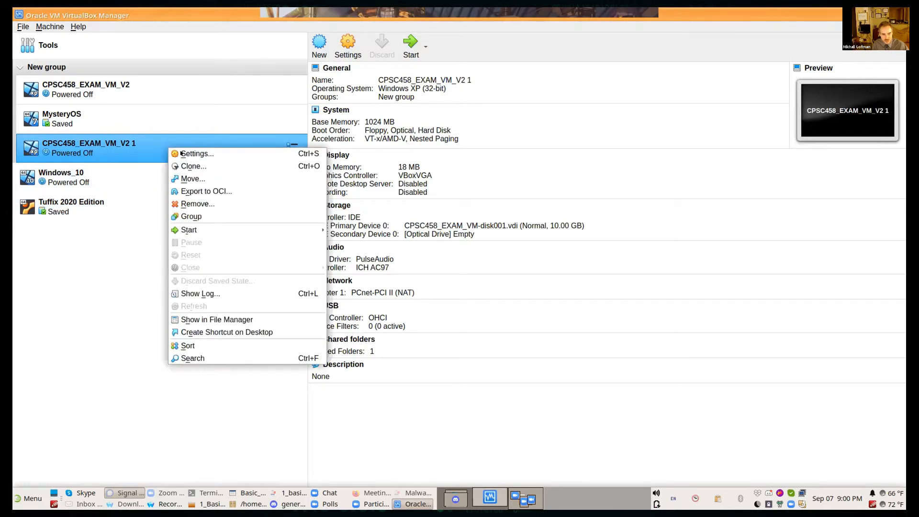
pyautogui.click(181, 153)
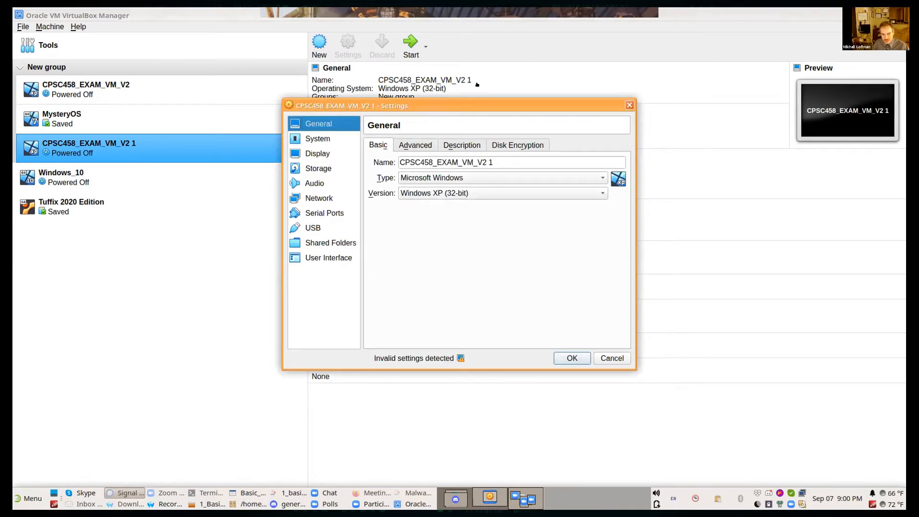
pyautogui.click(329, 139)
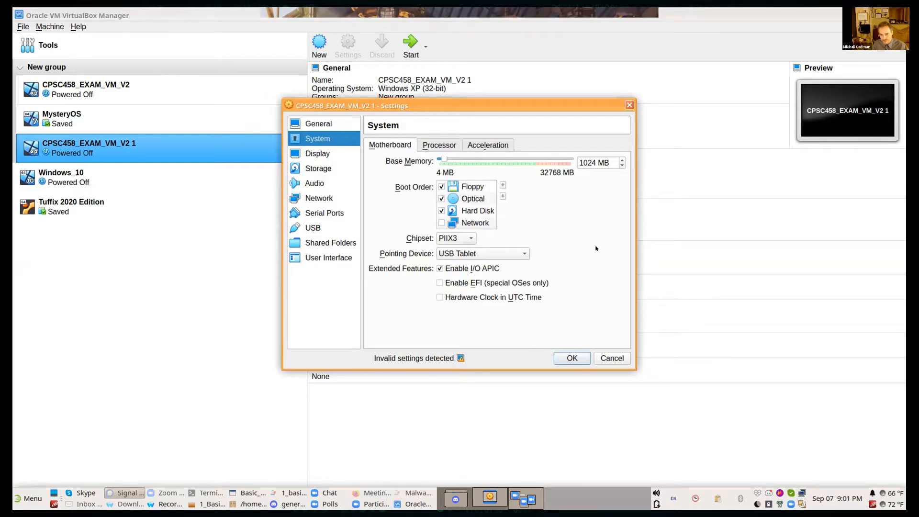
pyautogui.tripleClick(601, 162)
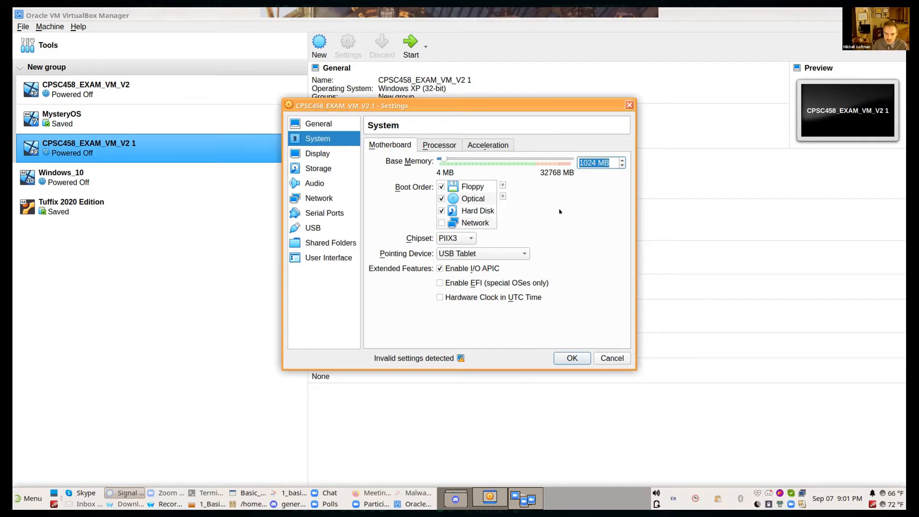
# Step: Examine how network Adapter 1 is attached and expand its advanced options, including the cable connection
pyautogui.click(329, 197)
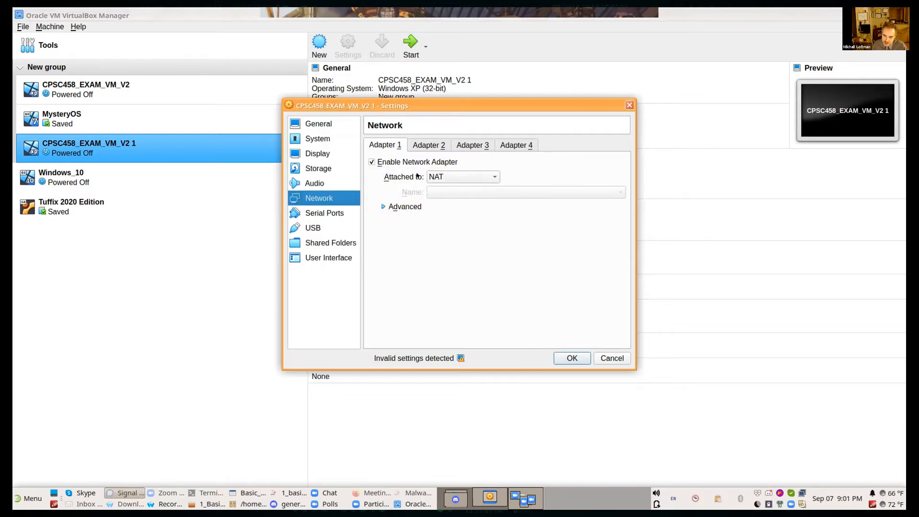
pyautogui.click(491, 175)
pyautogui.click(491, 175)
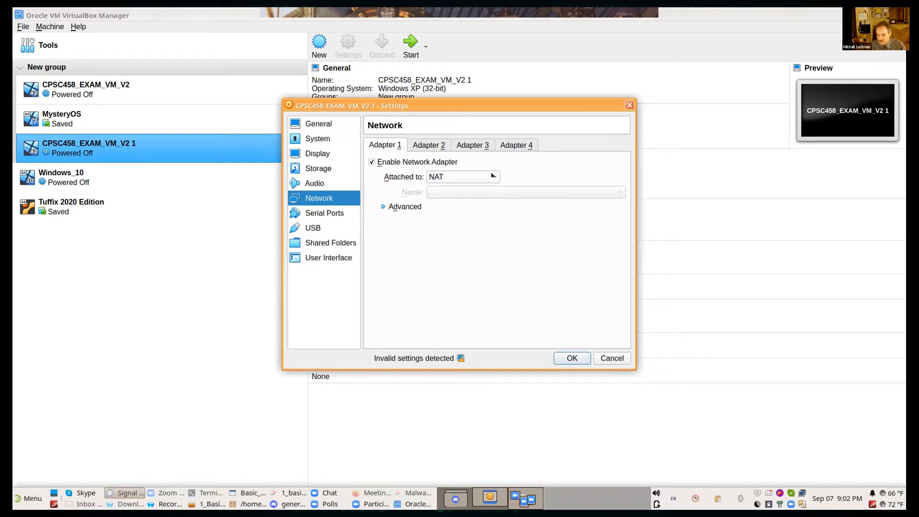
pyautogui.hotkey('alt', 'd')
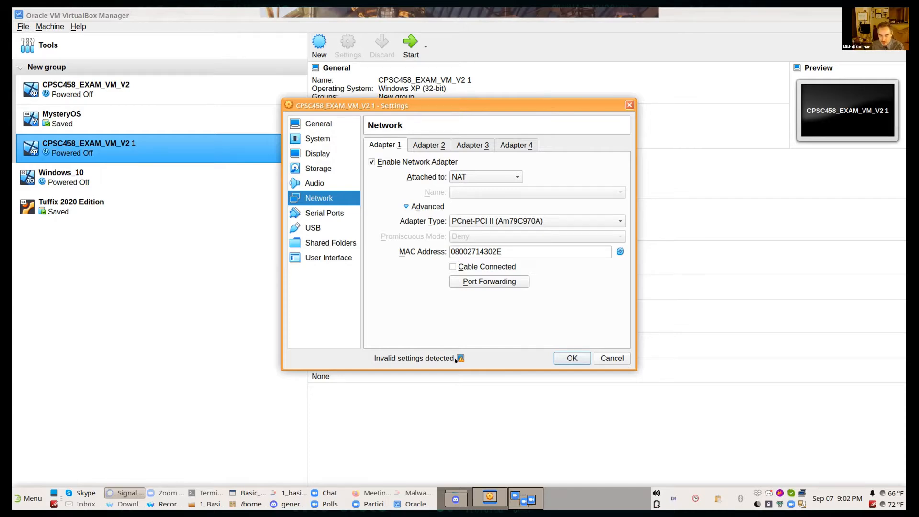
# Step: Check the invalid settings notice, set the display's video memory to 22 MB and save the settings
pyautogui.moveTo(456, 360)
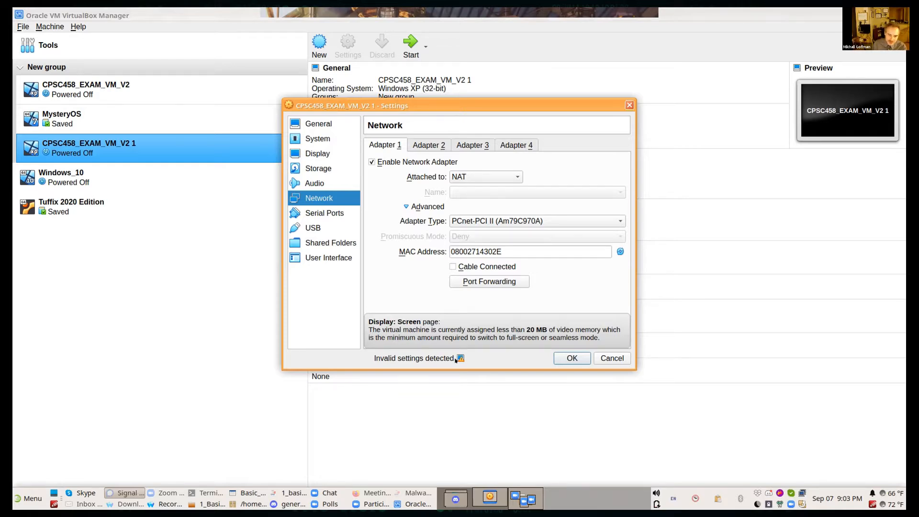
pyautogui.click(326, 153)
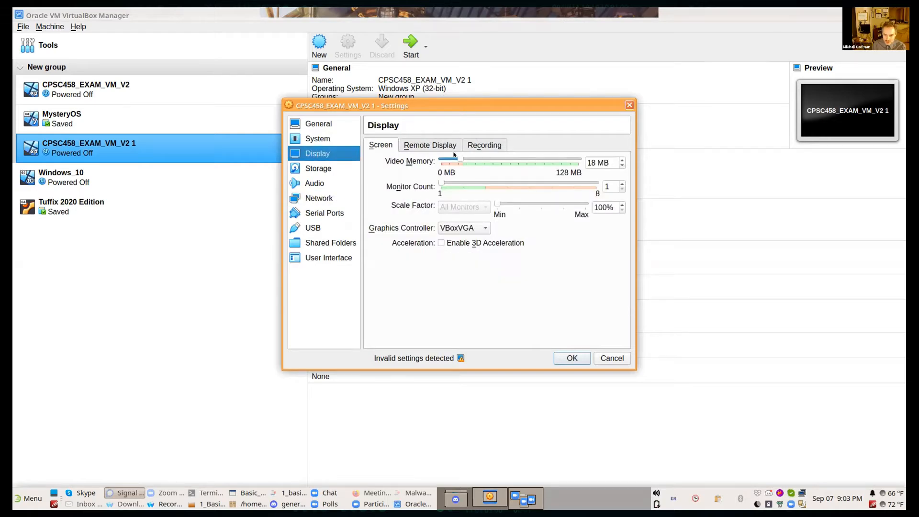
pyautogui.moveTo(454, 155); pyautogui.dragTo(461, 159)
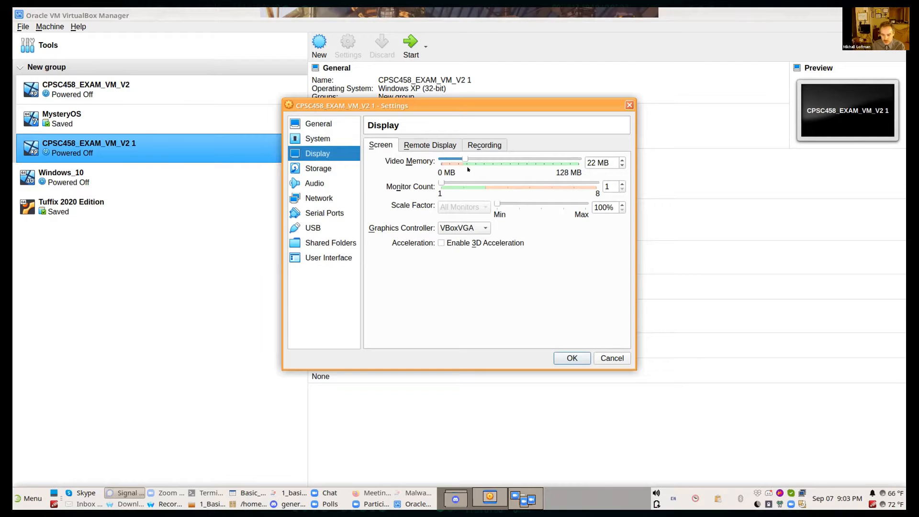
pyautogui.click(559, 359)
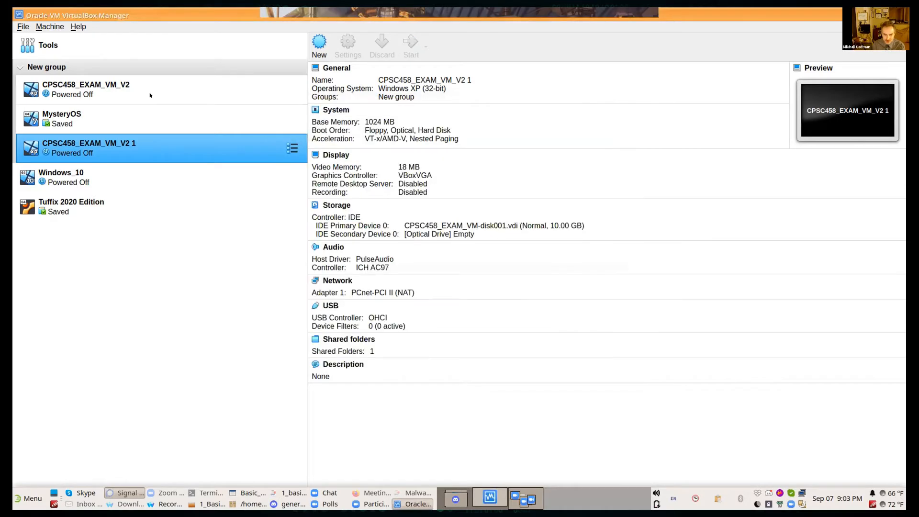
# Step: Reopen the settings of CPSC458_EXAM_VM_V2 1, check the display's video memory and close the settings
pyautogui.rightClick(178, 151)
pyautogui.press('Escape')
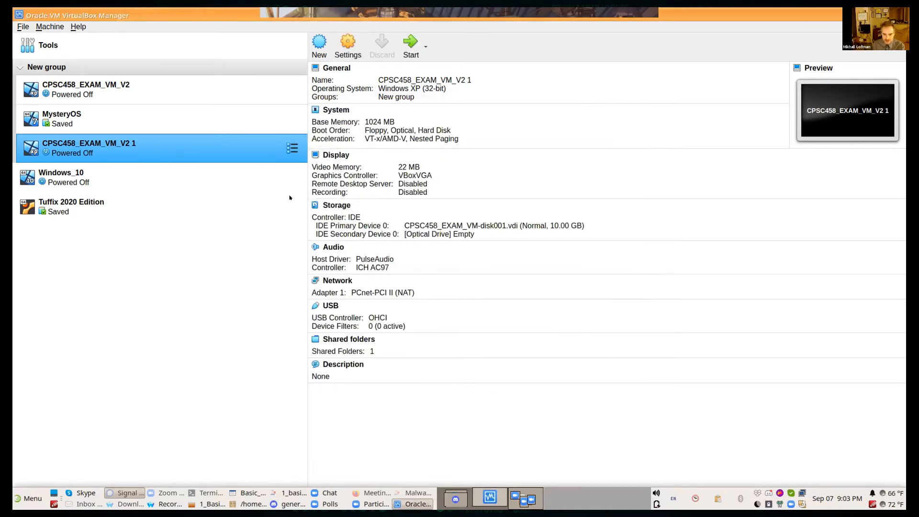
pyautogui.hotkey('ctrl', 's')
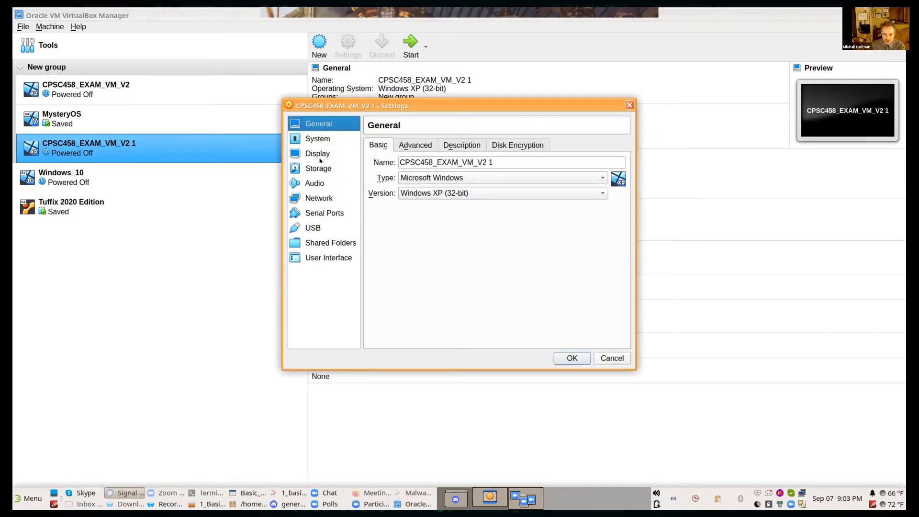
pyautogui.click(321, 153)
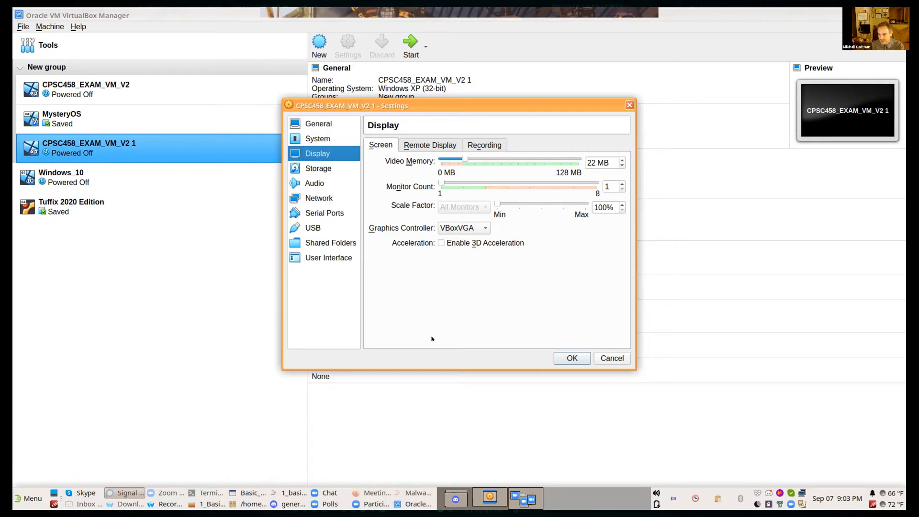
pyautogui.click(572, 358)
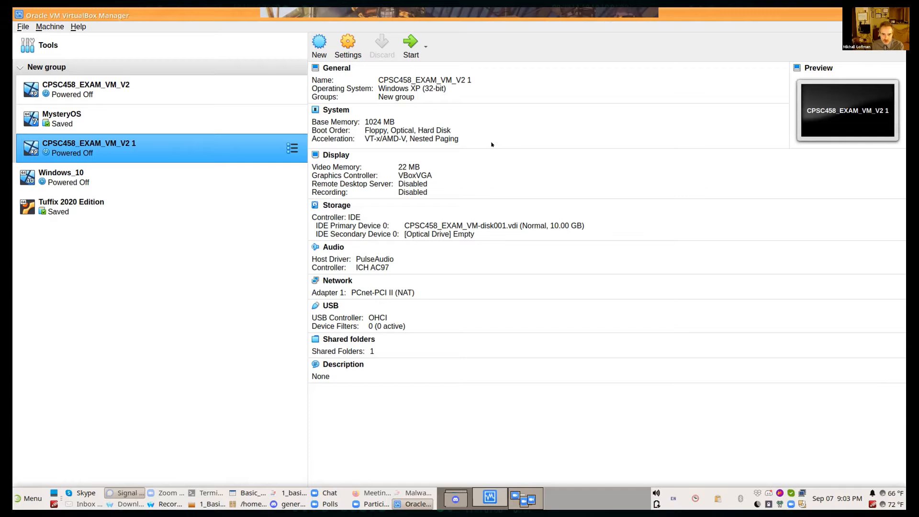
# Step: Start CPSC458_EXAM_VM_V2 1 and dismiss the startup warning, the keyboard capture notice and the antivirus notification
pyautogui.click(407, 45)
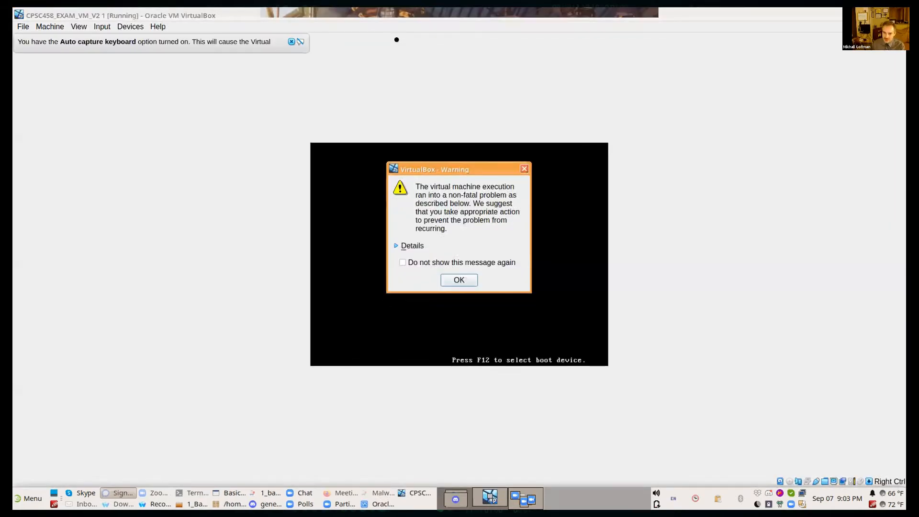
pyautogui.click(456, 279)
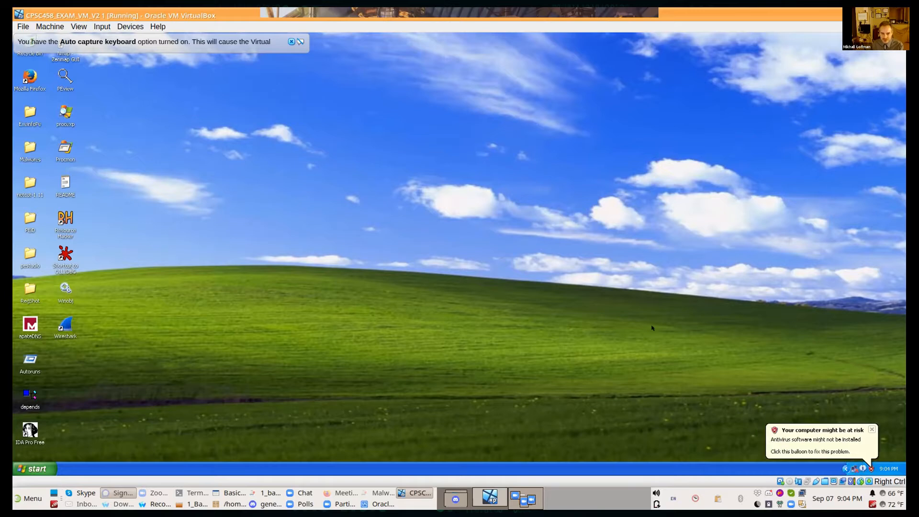
pyautogui.click(291, 42)
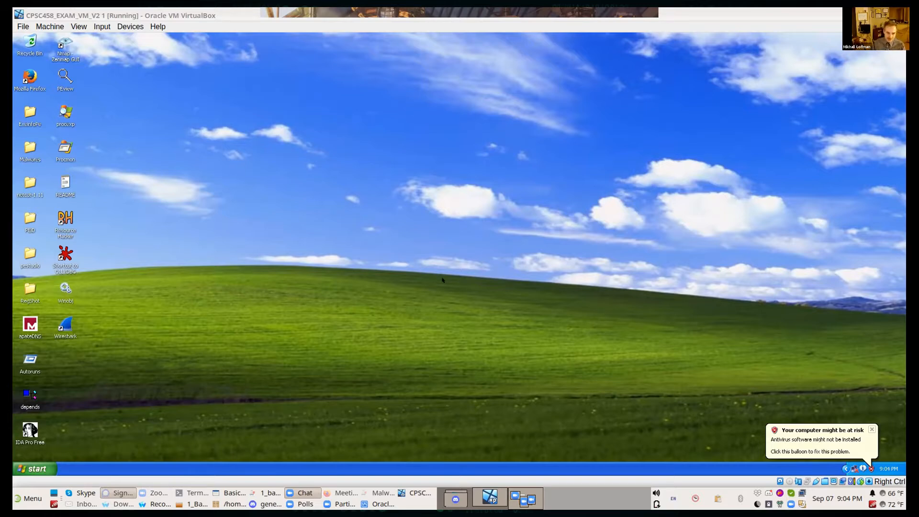
pyautogui.click(322, 284)
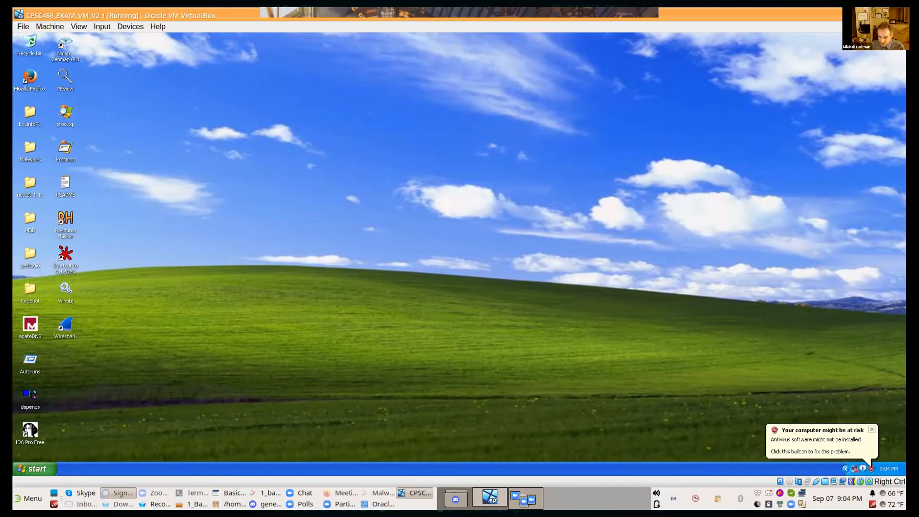
pyautogui.click(870, 428)
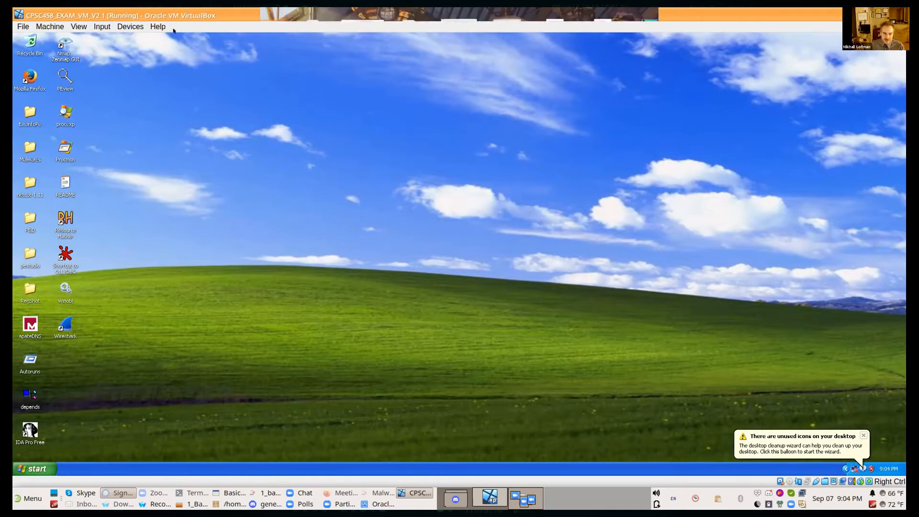
# Step: Open the running machine's network settings, examine Adapter 1's attachment and cable connection, and close them
pyautogui.click(125, 27)
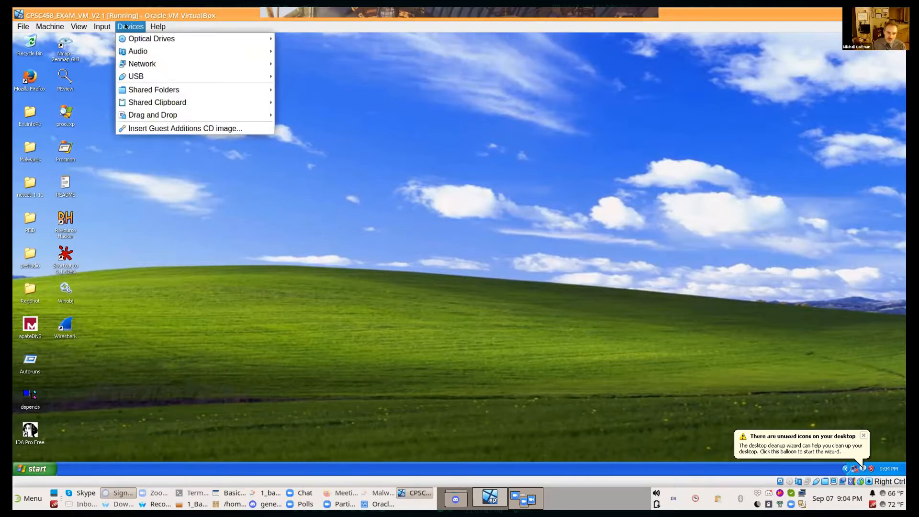
pyautogui.moveTo(263, 64)
pyautogui.press('Right')
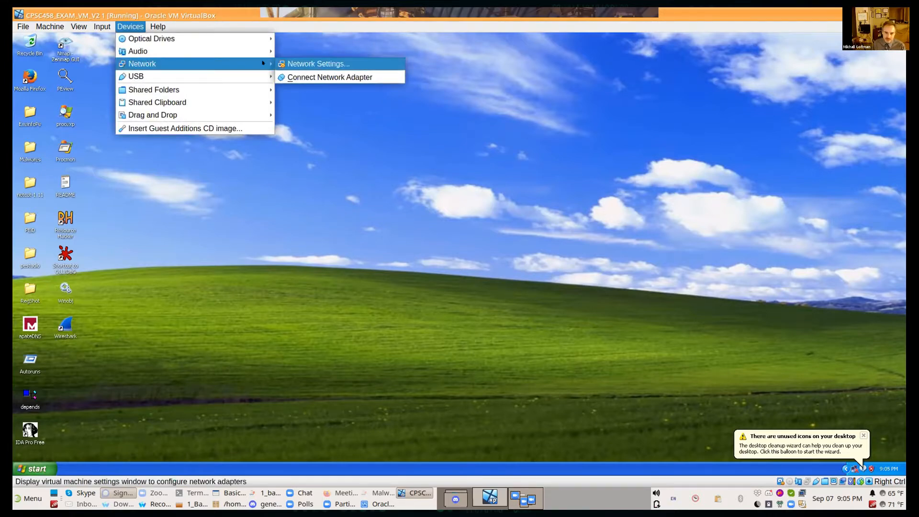
pyautogui.click(300, 63)
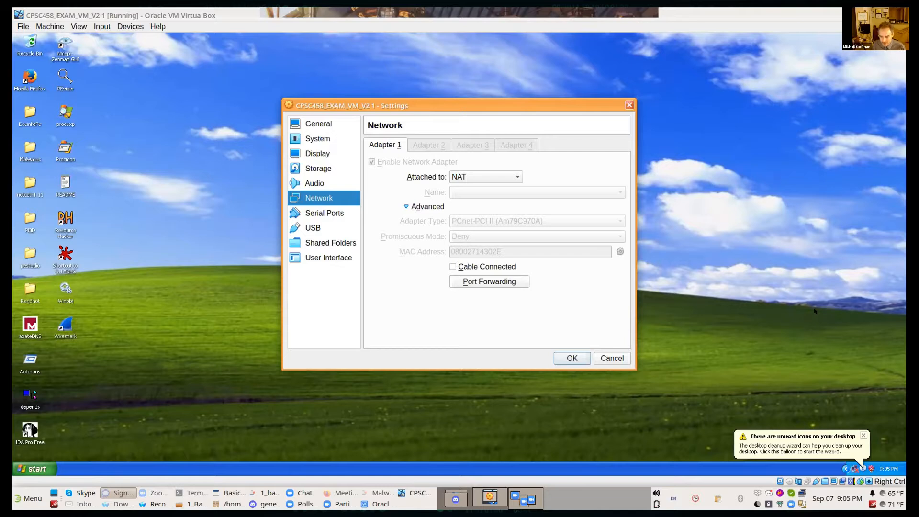
pyautogui.click(588, 356)
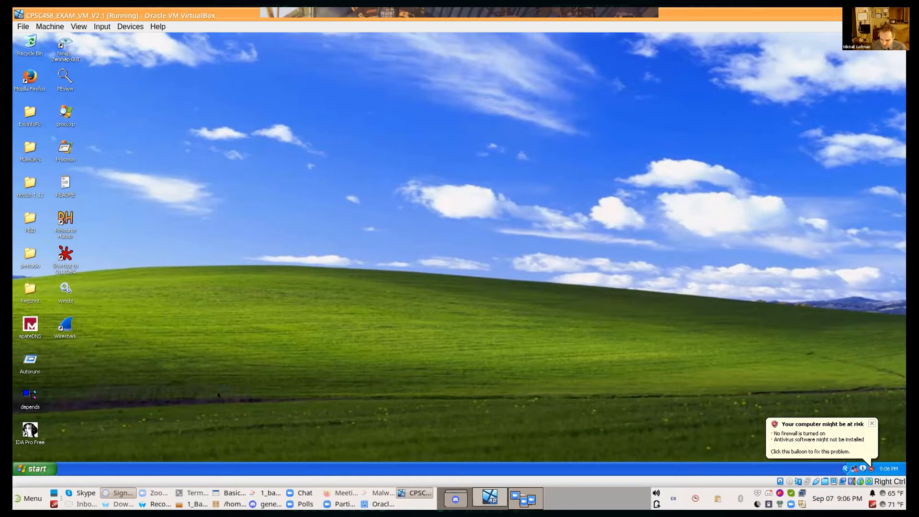
# Step: Dismiss the guest's desktop notifications and remove the existing WindowsXPShare entry from the machine's shared folders
pyautogui.click(871, 423)
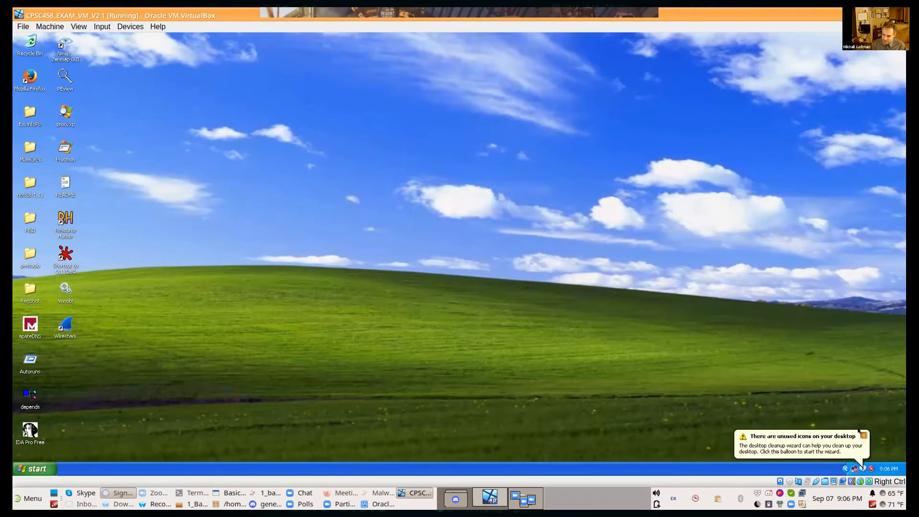
pyautogui.click(863, 435)
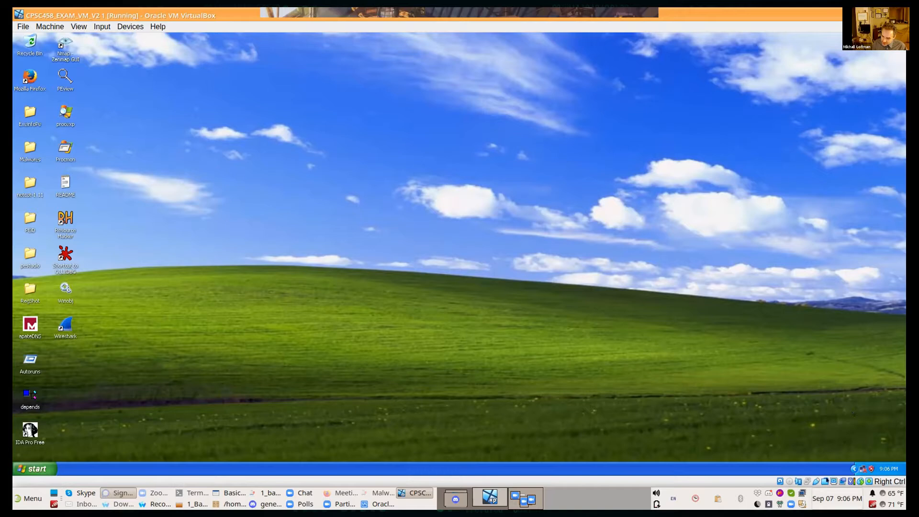
pyautogui.rightClick(824, 481)
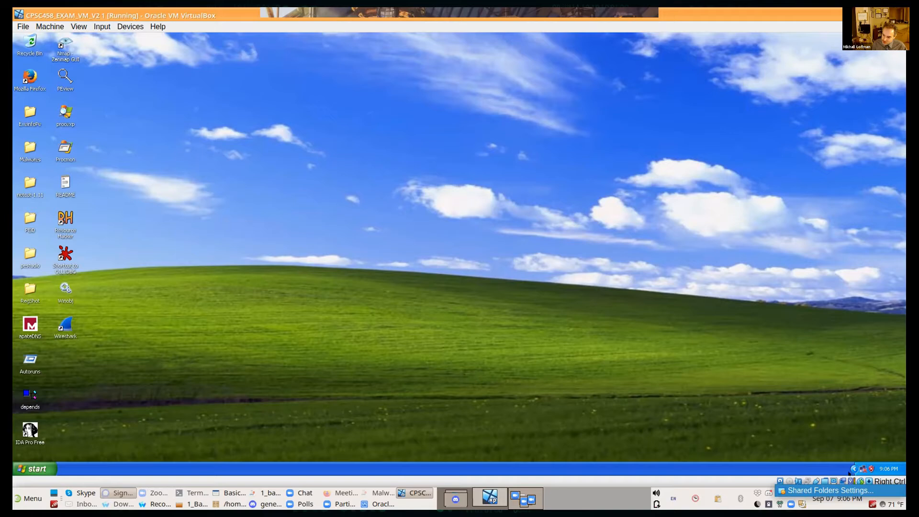
pyautogui.click(845, 475)
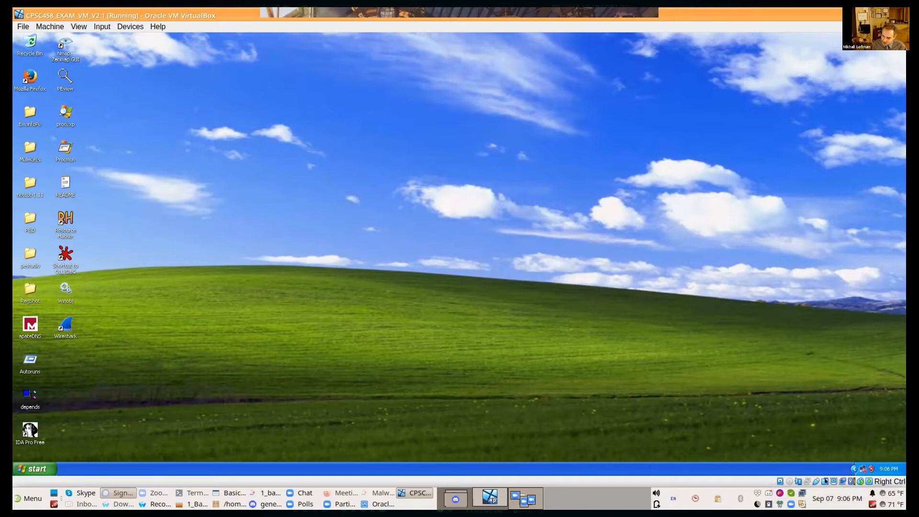
pyautogui.rightClick(825, 482)
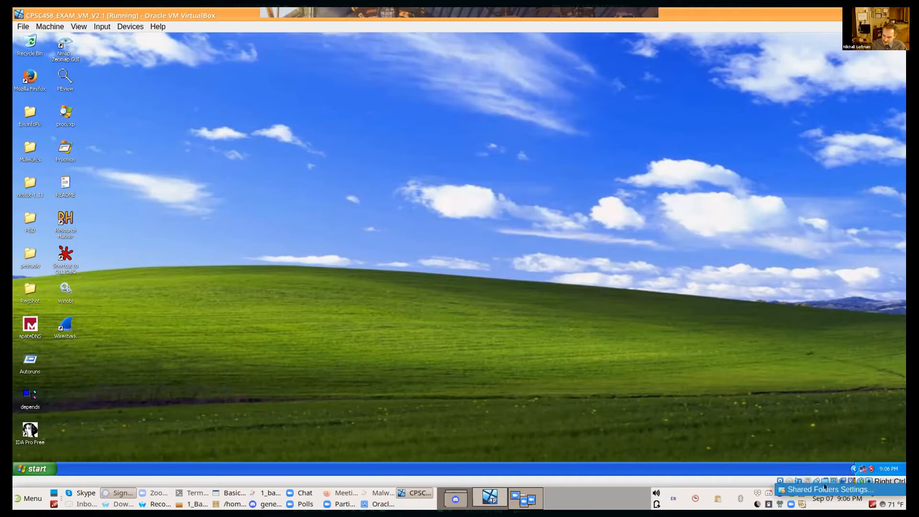
pyautogui.click(824, 486)
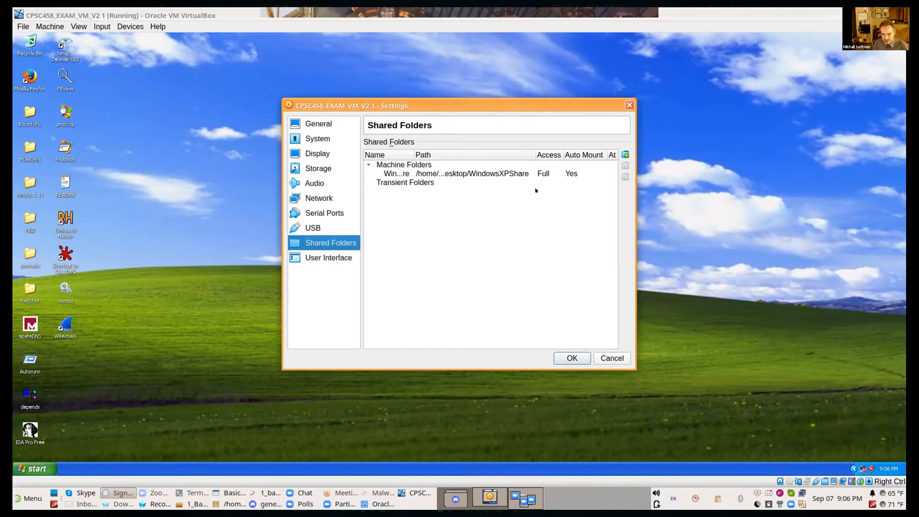
pyautogui.click(418, 174)
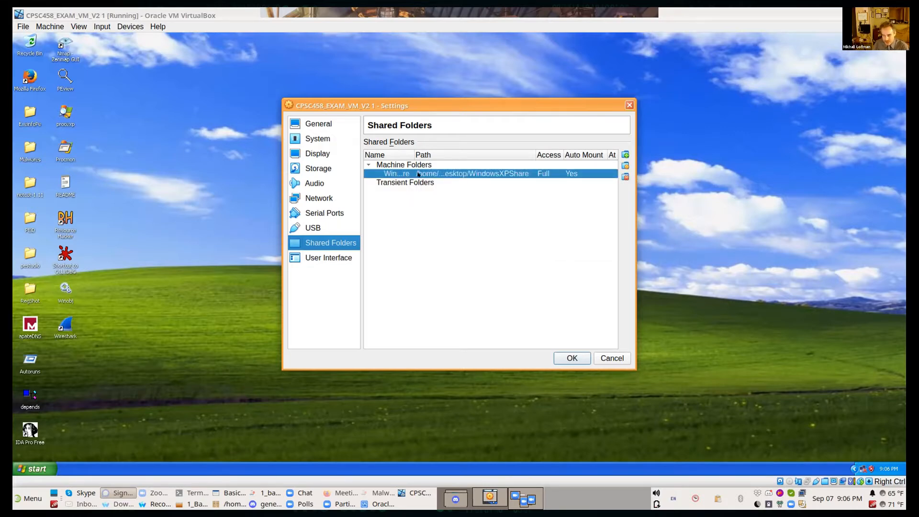
pyautogui.click(625, 176)
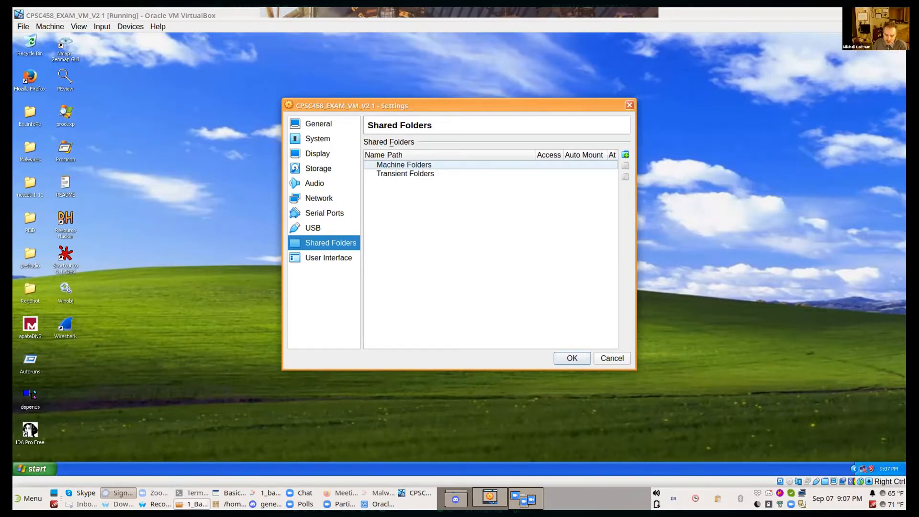
# Step: Locate the WindowsXP folder on the host's Desktop in the Thunar file manager, and return to the shared folders settings
pyautogui.click(192, 504)
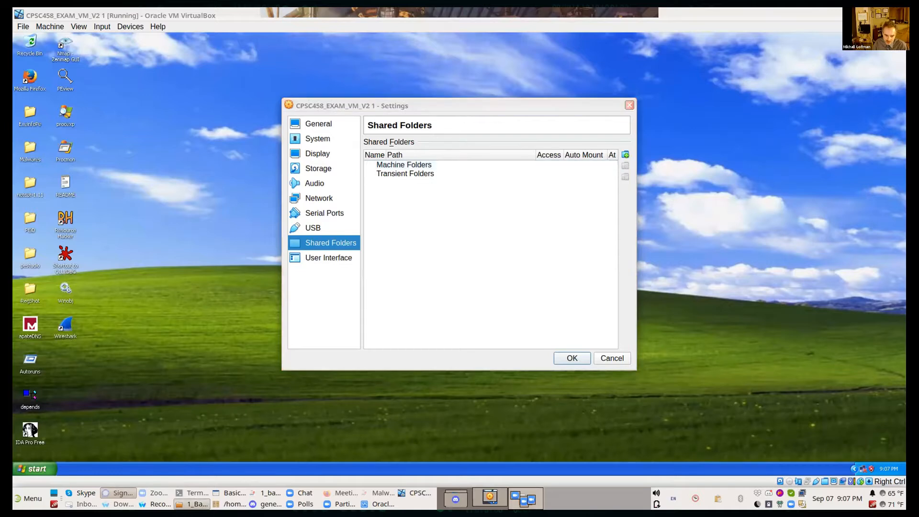
pyautogui.click(30, 490)
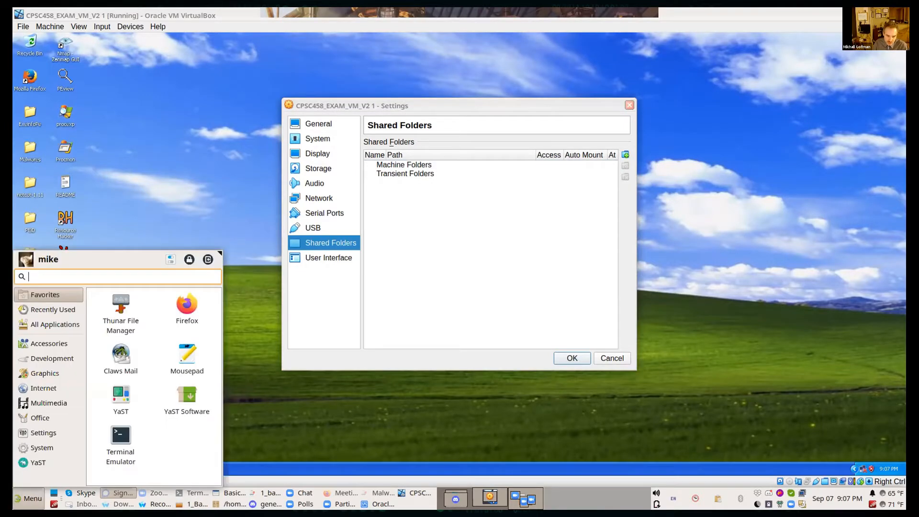
pyautogui.click(127, 316)
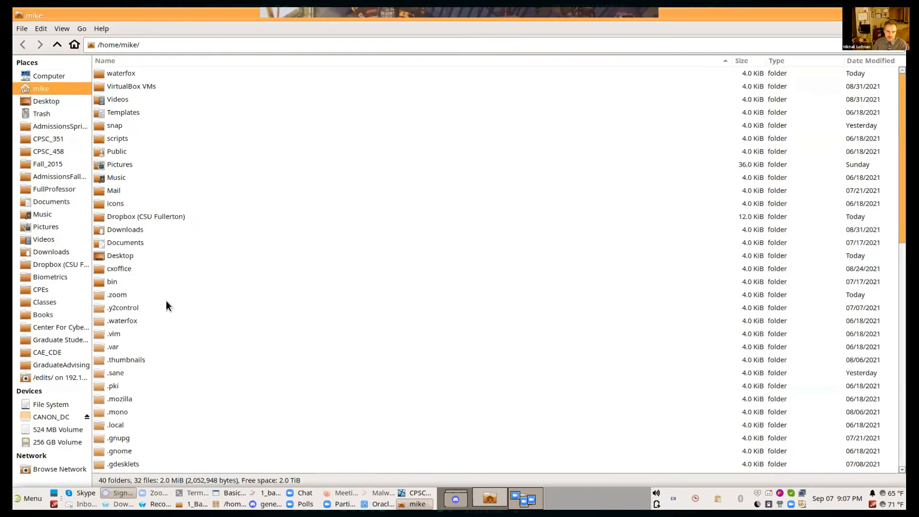
pyautogui.click(52, 98)
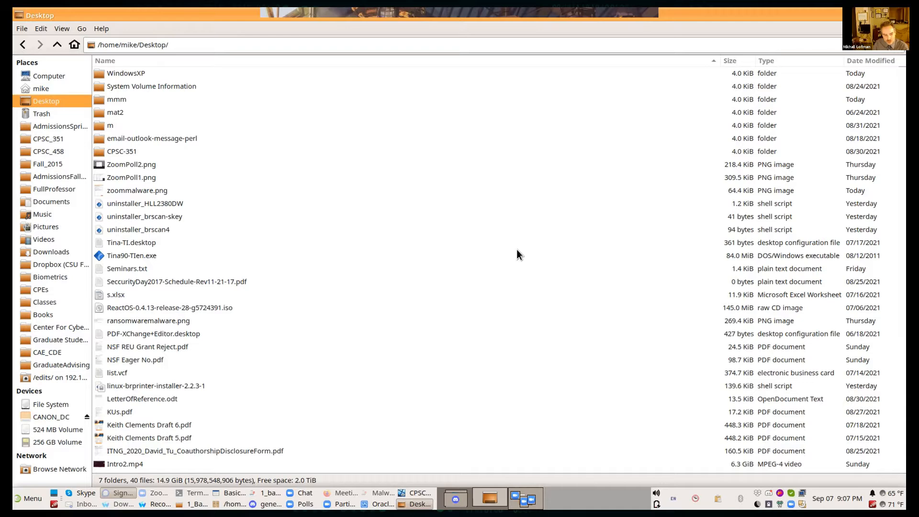
pyautogui.click(143, 76)
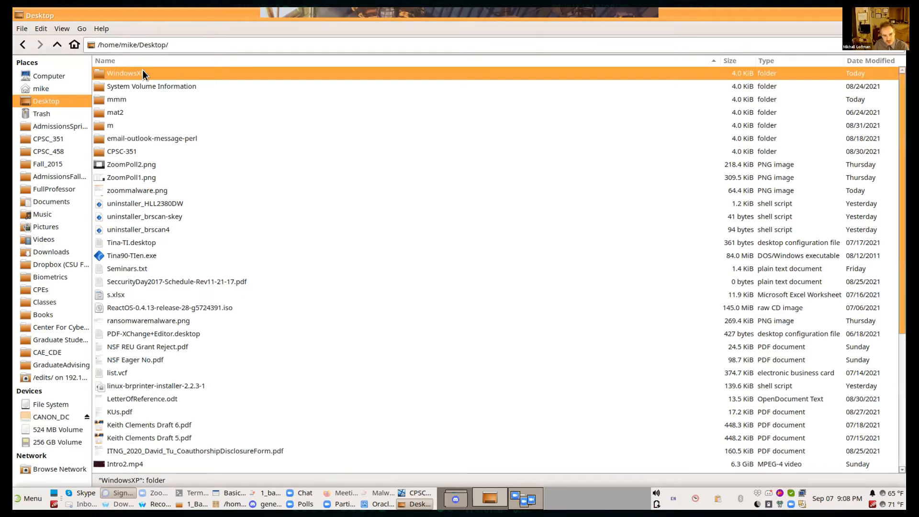
pyautogui.moveTo(234, 10); pyautogui.dragTo(401, 247)
pyautogui.click(619, 125)
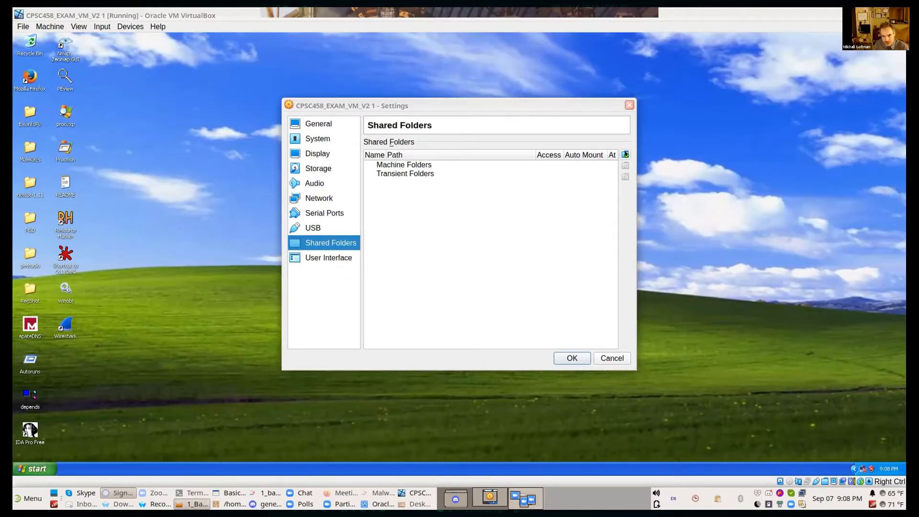
# Step: Add the WindowsXP folder from the host's Desktop as a shared folder named WindowsXP, with Auto-mount and Make Permanent enabled
pyautogui.click(625, 154)
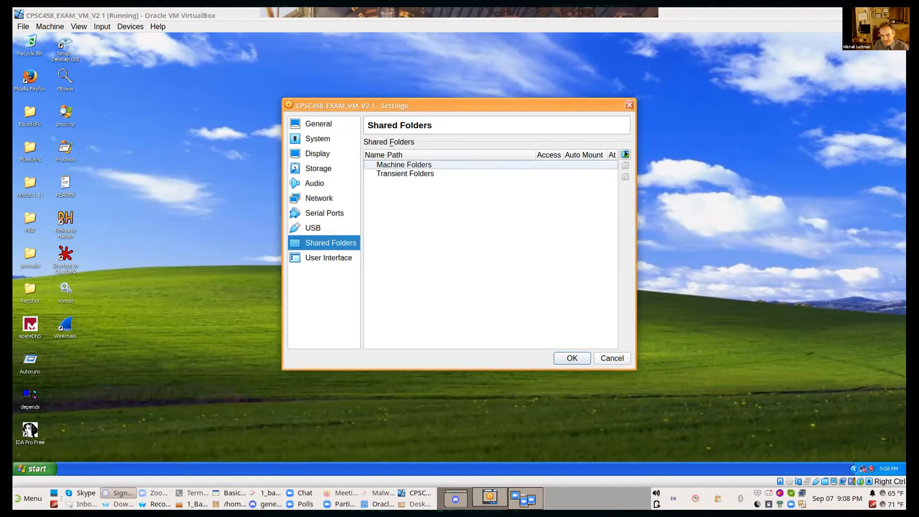
pyautogui.click(625, 154)
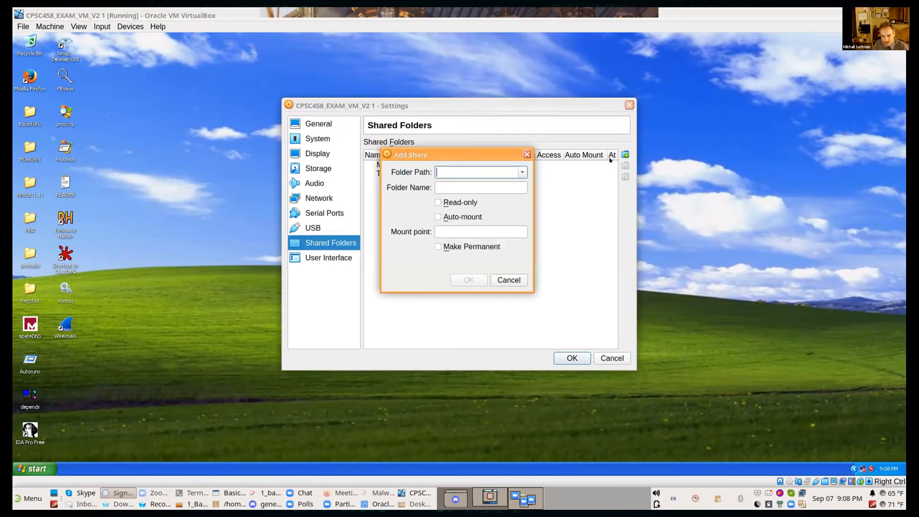
pyautogui.click(522, 173)
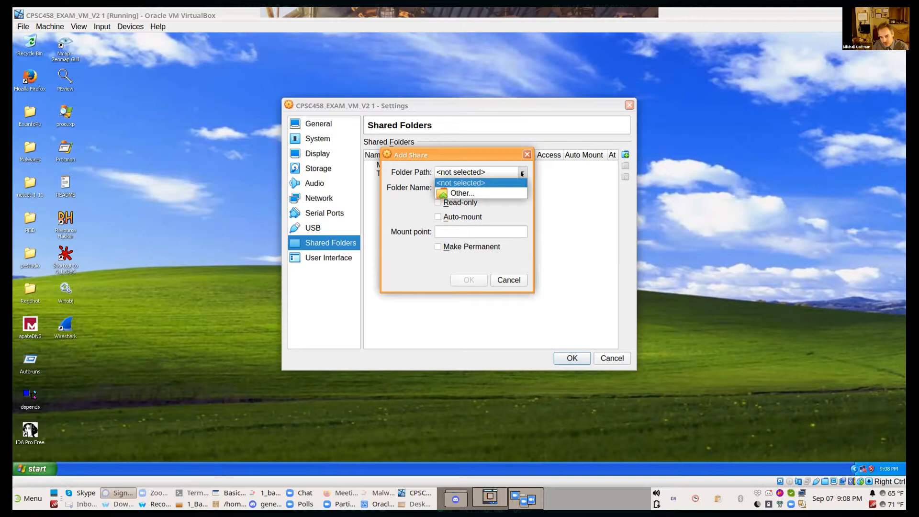
pyautogui.click(477, 194)
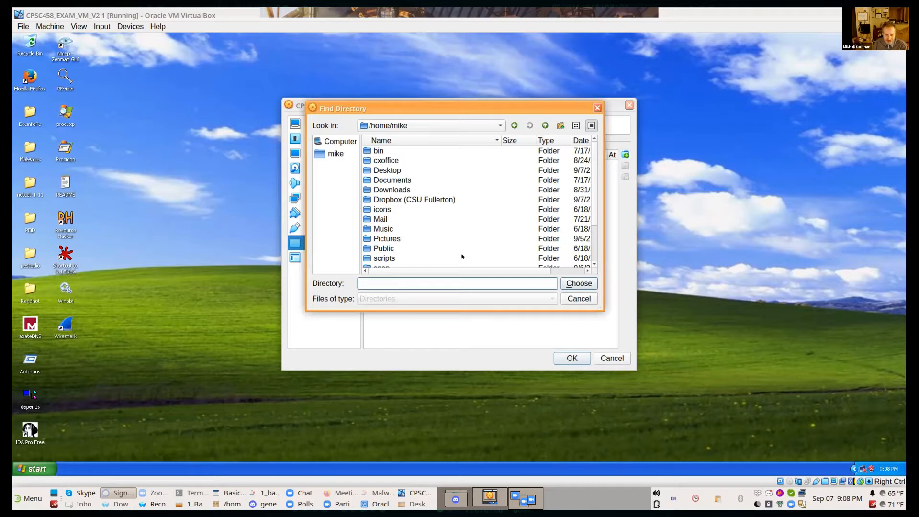
pyautogui.doubleClick(395, 170)
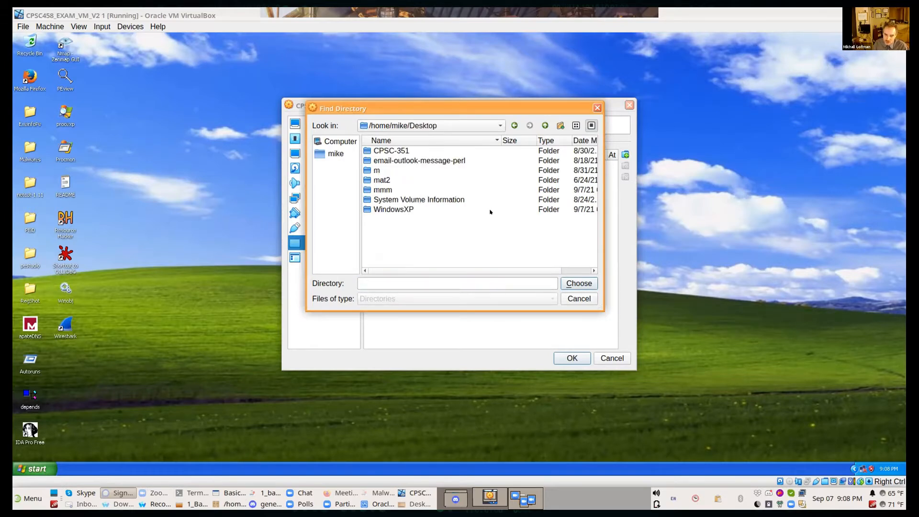
pyautogui.click(395, 210)
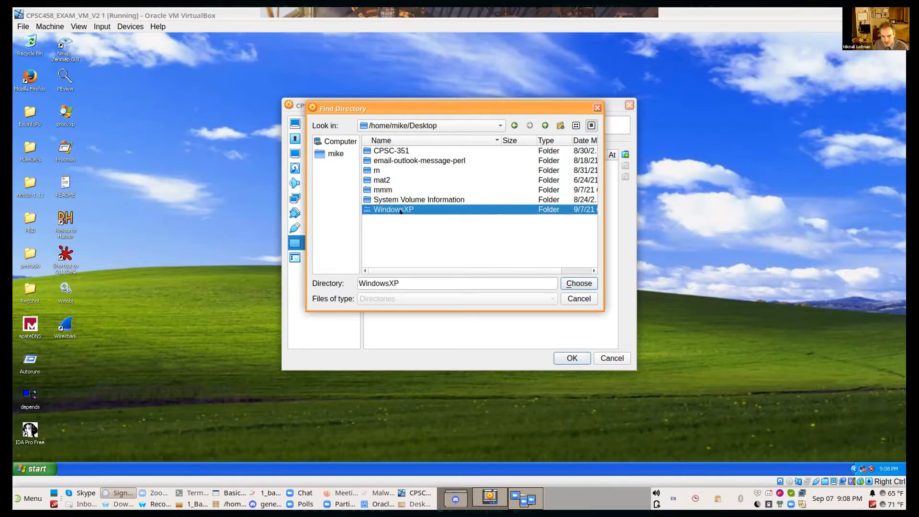
pyautogui.click(569, 282)
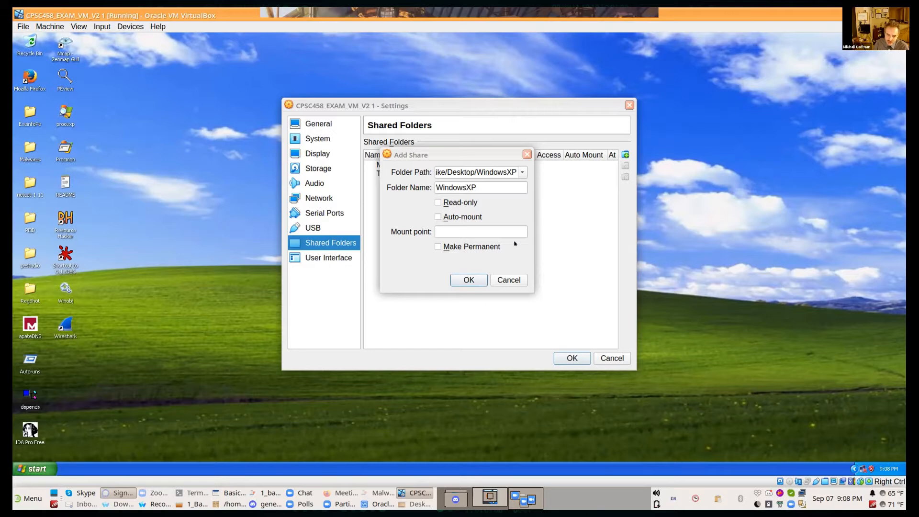
pyautogui.click(437, 216)
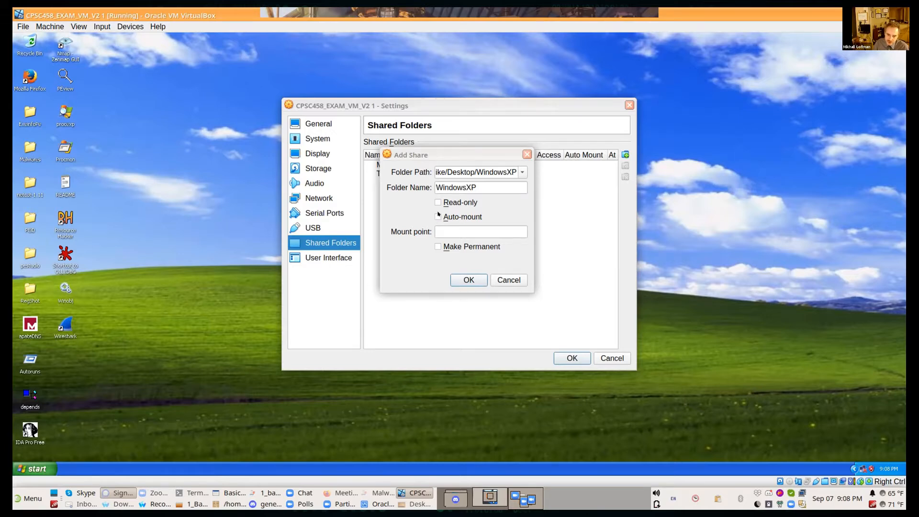
pyautogui.click(436, 246)
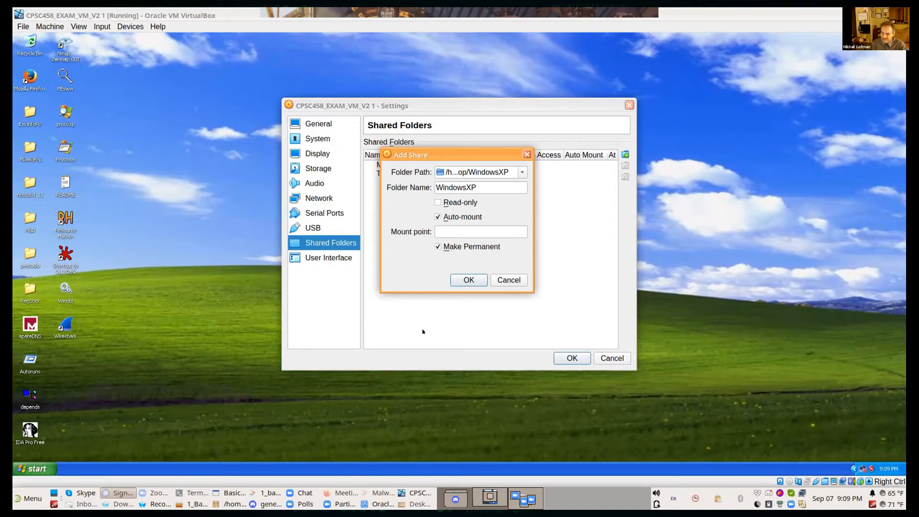
pyautogui.click(464, 279)
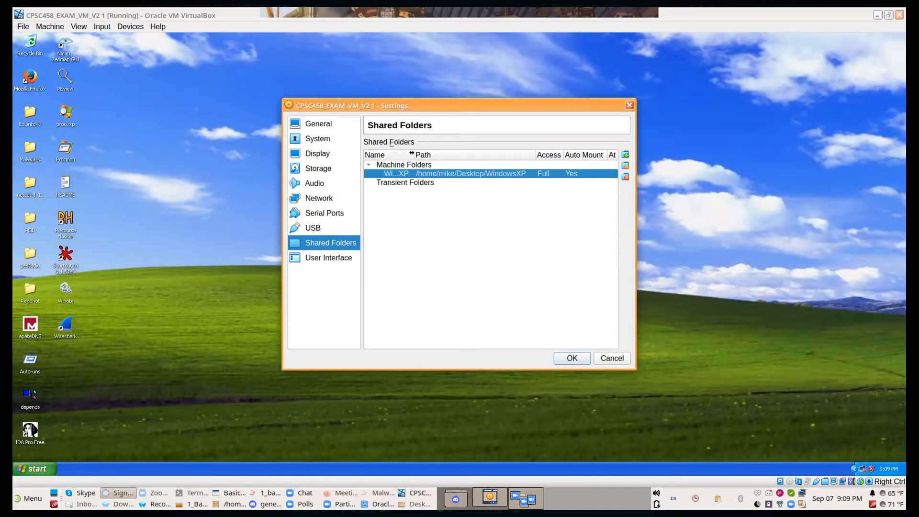
# Step: Review the WindowsXP share's path and options against the folder on the host's Desktop, and save the shared folder settings
pyautogui.moveTo(412, 157); pyautogui.dragTo(508, 160)
pyautogui.moveTo(433, 155); pyautogui.dragTo(438, 161)
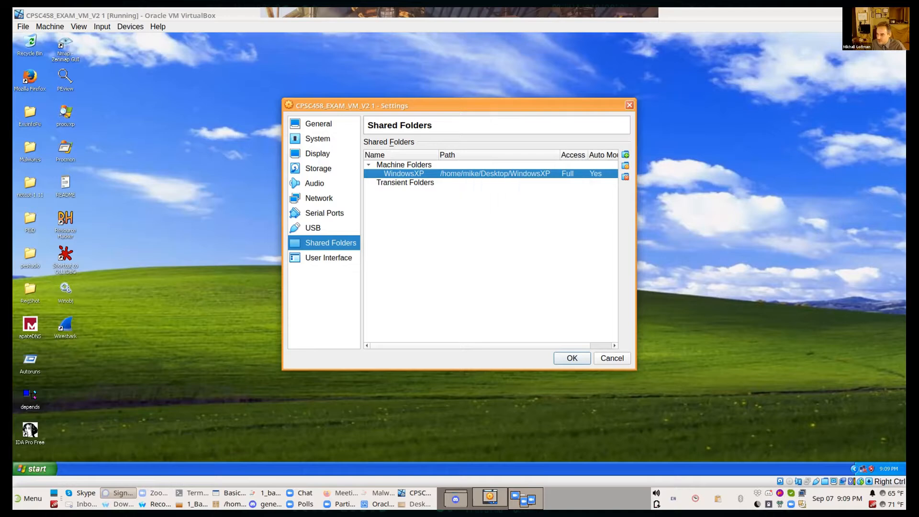
pyautogui.rightClick(595, 174)
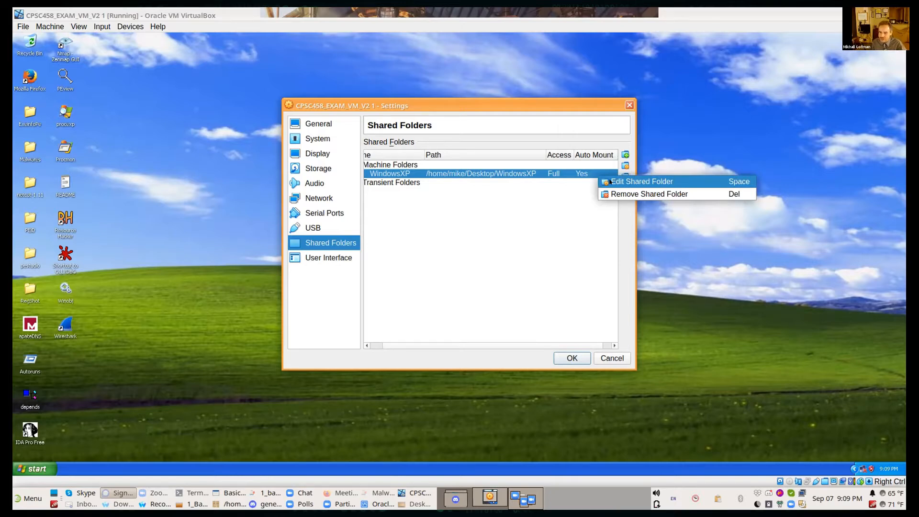
pyautogui.click(610, 181)
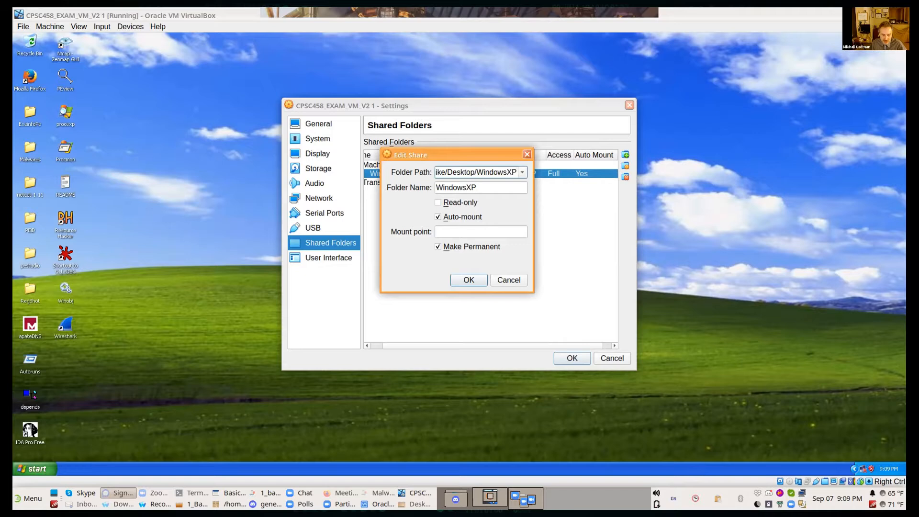
pyautogui.click(191, 504)
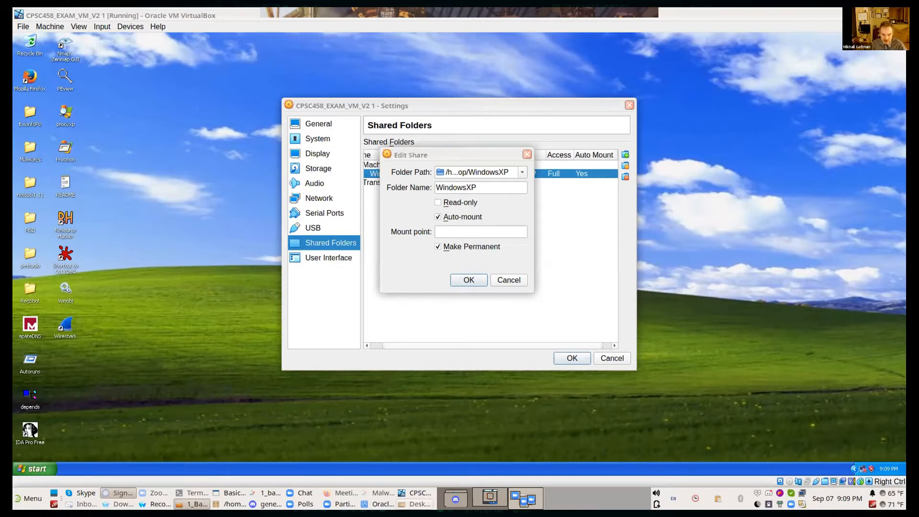
pyautogui.click(414, 504)
pyautogui.moveTo(258, 304); pyautogui.dragTo(262, 309)
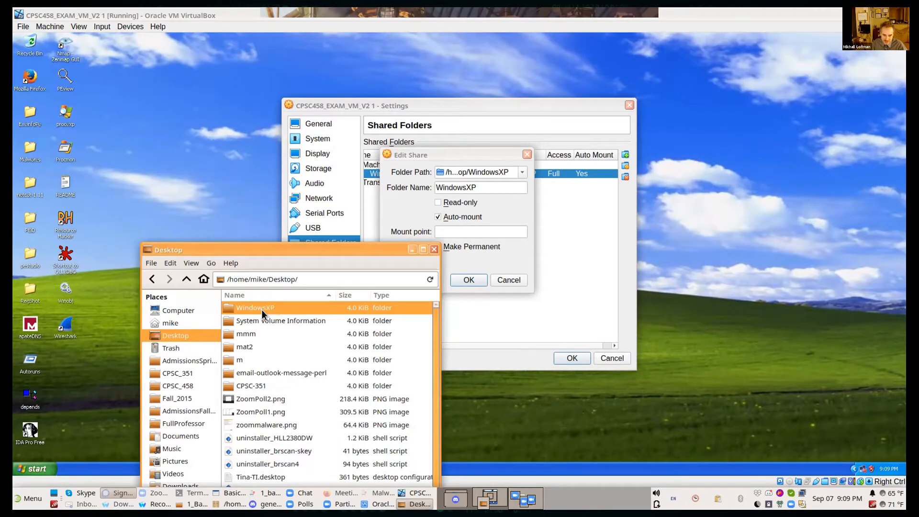
pyautogui.click(411, 249)
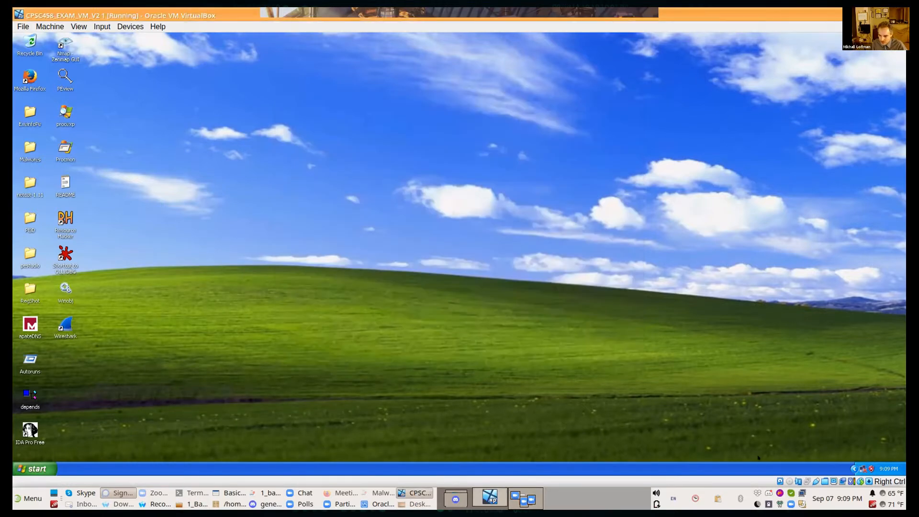
pyautogui.rightClick(817, 485)
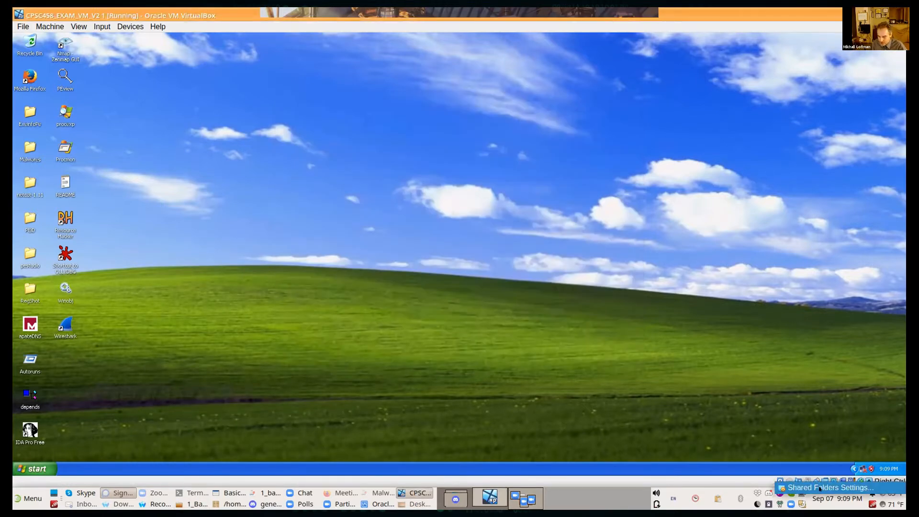
pyautogui.click(819, 486)
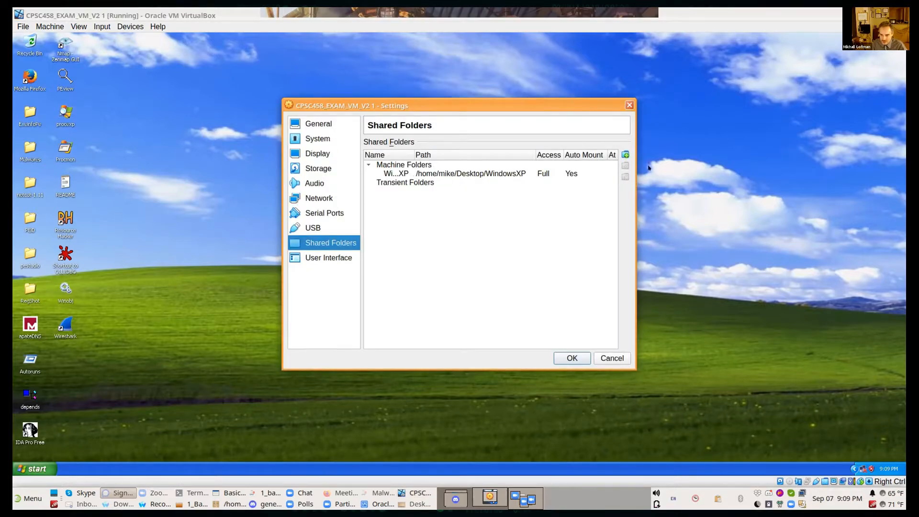
pyautogui.click(625, 153)
pyautogui.click(519, 172)
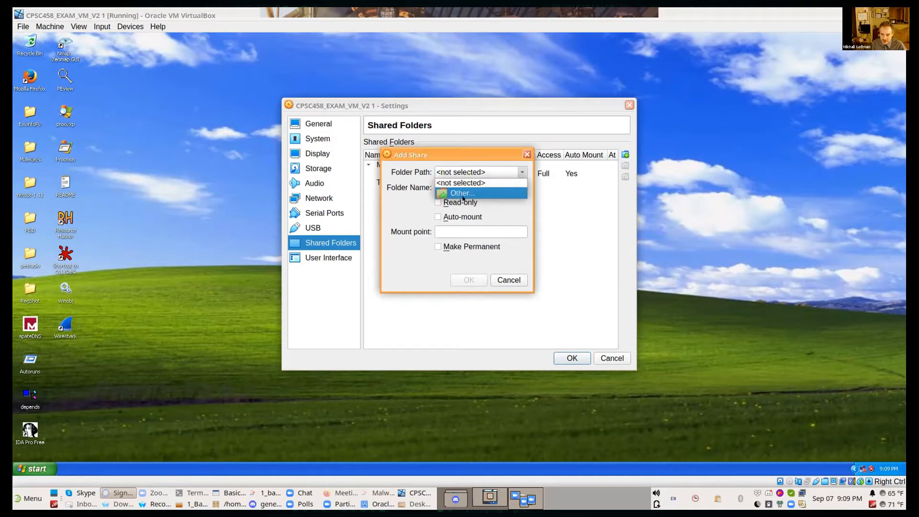
pyautogui.press('Return')
pyautogui.doubleClick(401, 171)
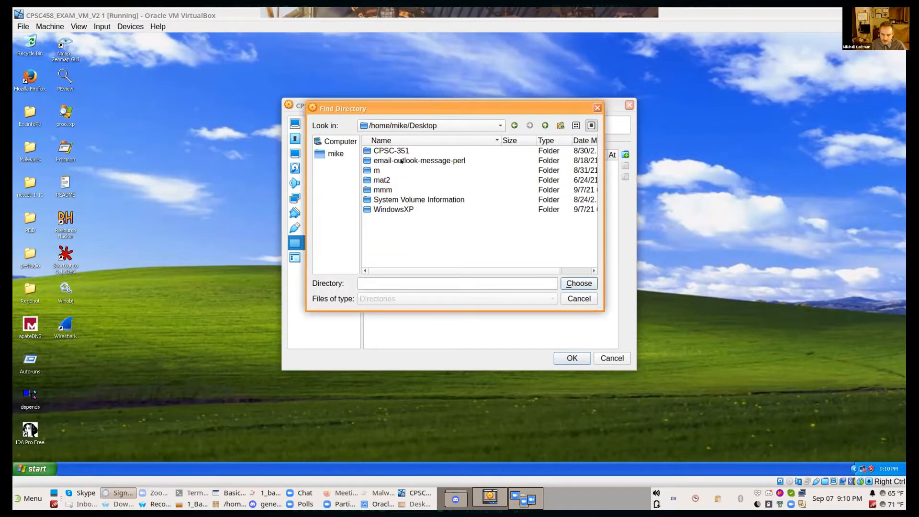
pyautogui.click(402, 210)
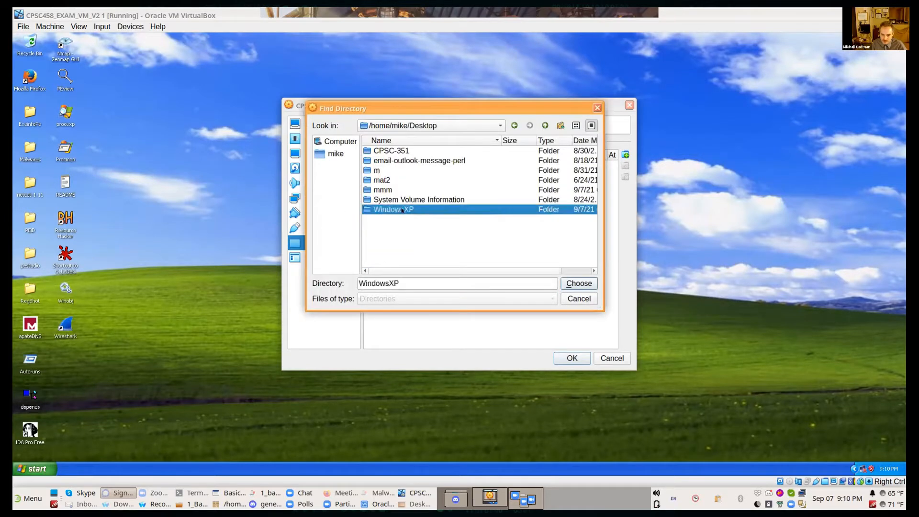
pyautogui.click(585, 281)
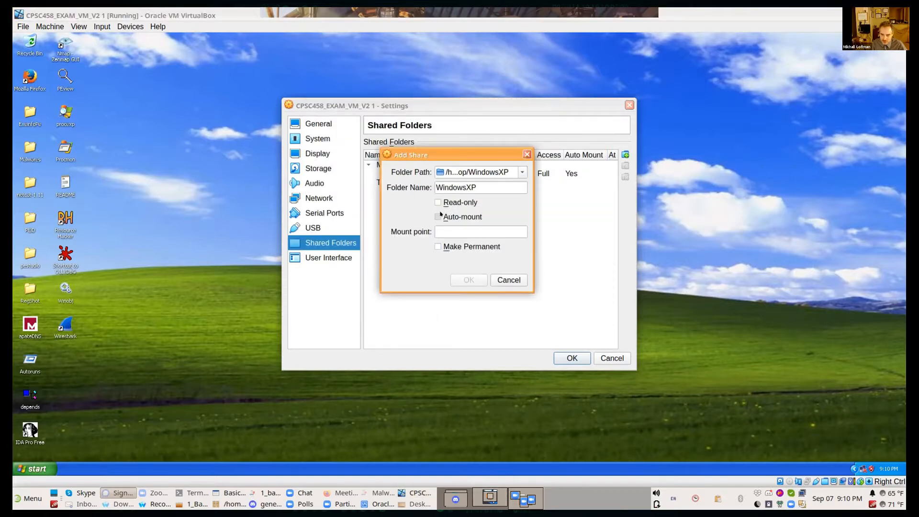
pyautogui.click(438, 247)
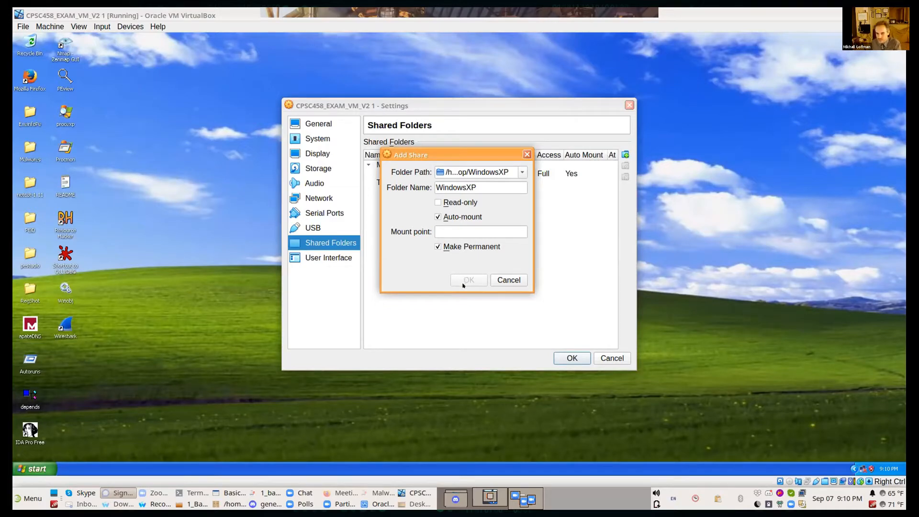
pyautogui.click(515, 279)
pyautogui.click(565, 357)
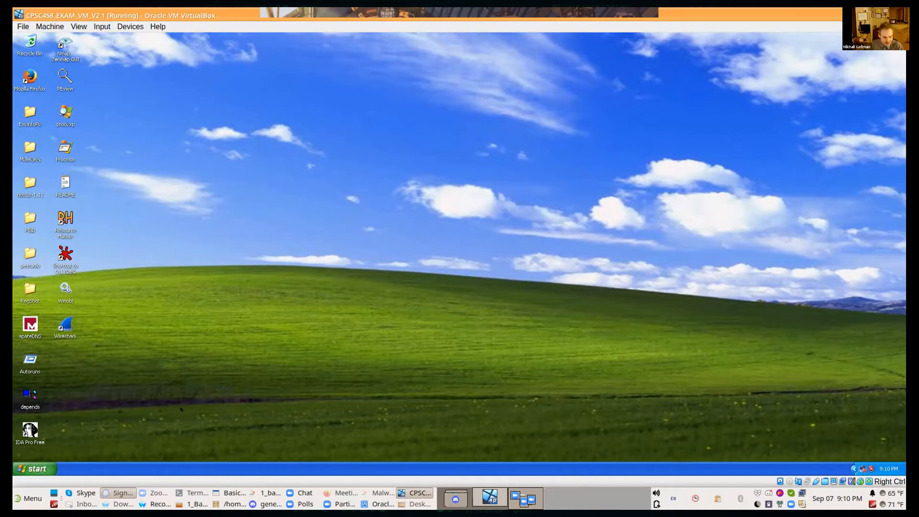
# Step: Restart the Windows XP guest from inside its own desktop
pyautogui.click(30, 467)
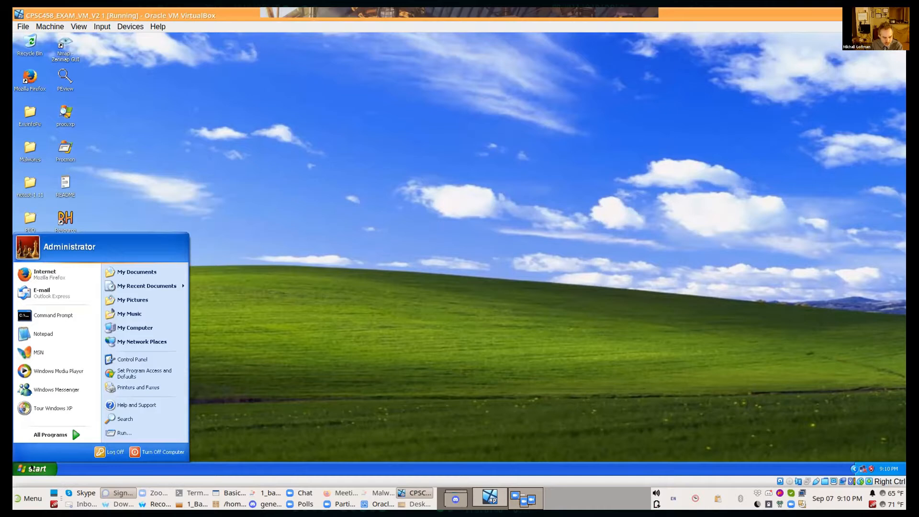
pyautogui.click(158, 446)
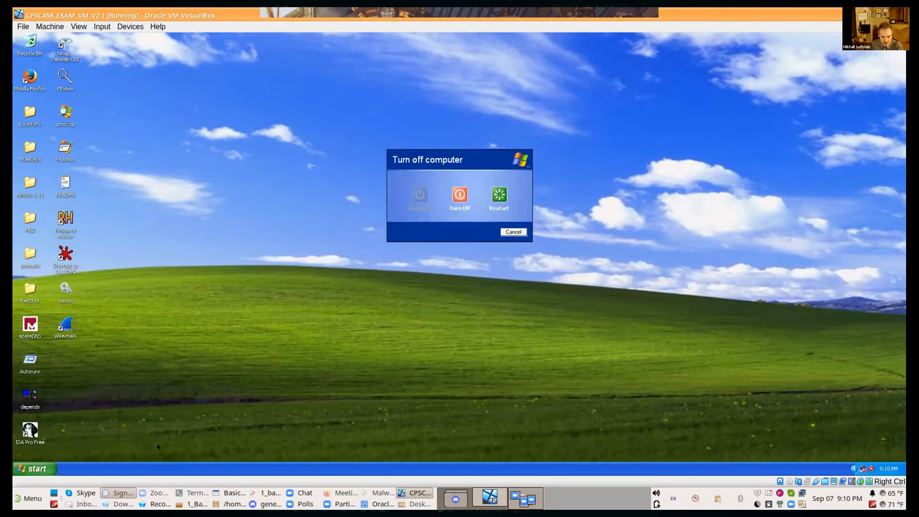
pyautogui.click(495, 193)
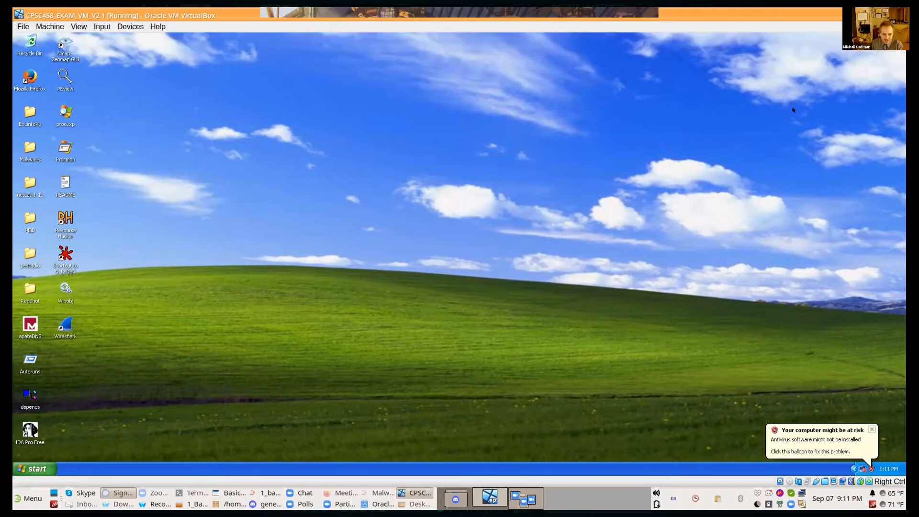
pyautogui.moveTo(252, 440); pyautogui.dragTo(421, 364)
pyautogui.moveTo(418, 296); pyautogui.dragTo(418, 296)
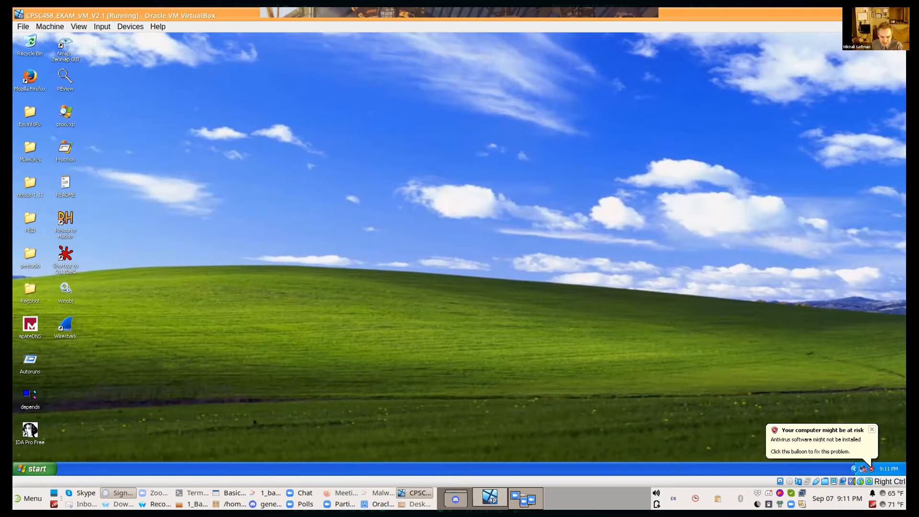
pyautogui.moveTo(254, 421); pyautogui.dragTo(620, 358)
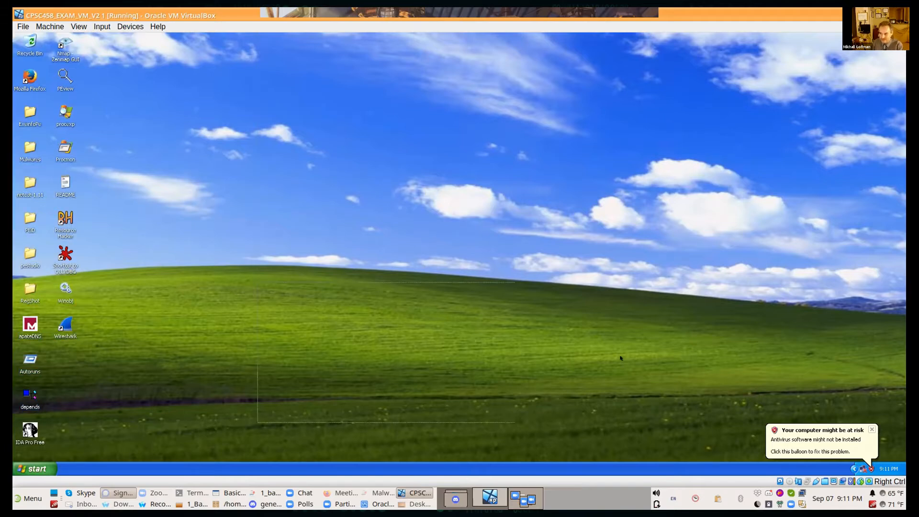
pyautogui.moveTo(509, 281); pyautogui.dragTo(509, 281)
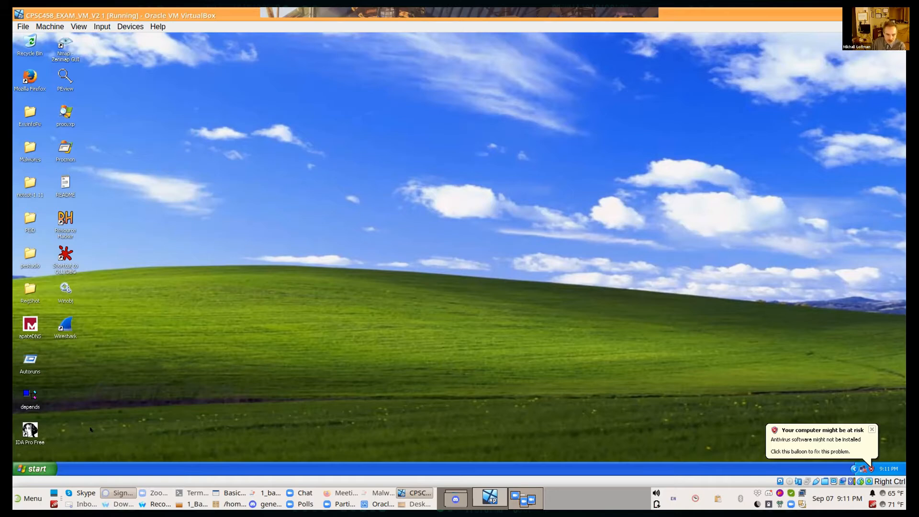
# Step: Open My Computer in the guest and open the network drive WindowsXP on 'vboxsrv' (E:)
pyautogui.click(41, 469)
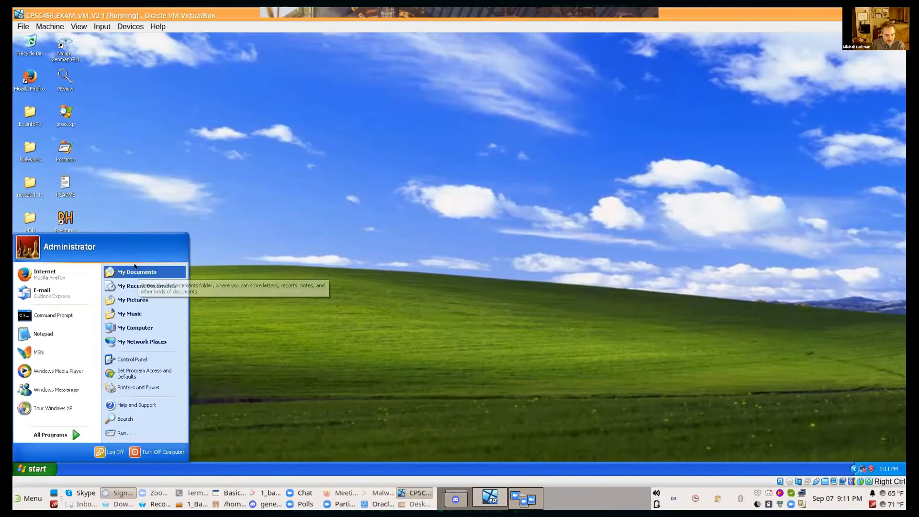
pyautogui.press('Down')
pyautogui.press('Down')
pyautogui.press('Down')
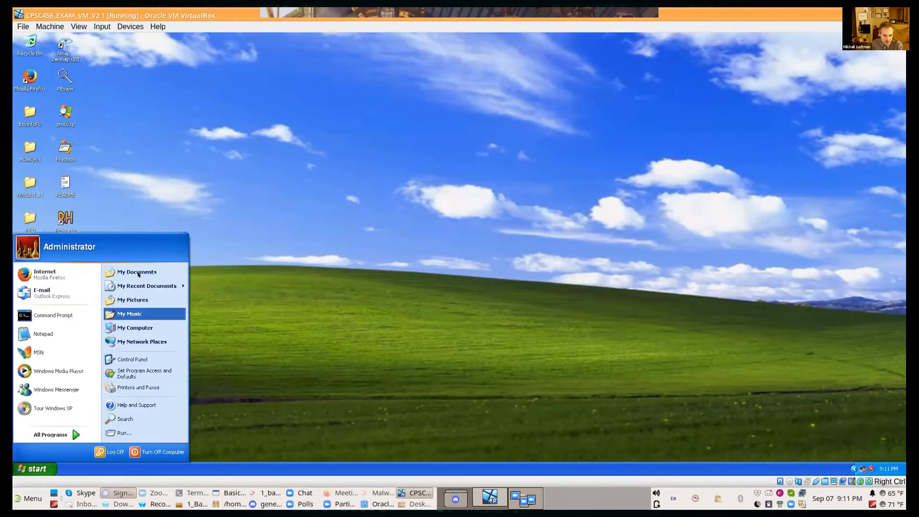
pyautogui.click(135, 327)
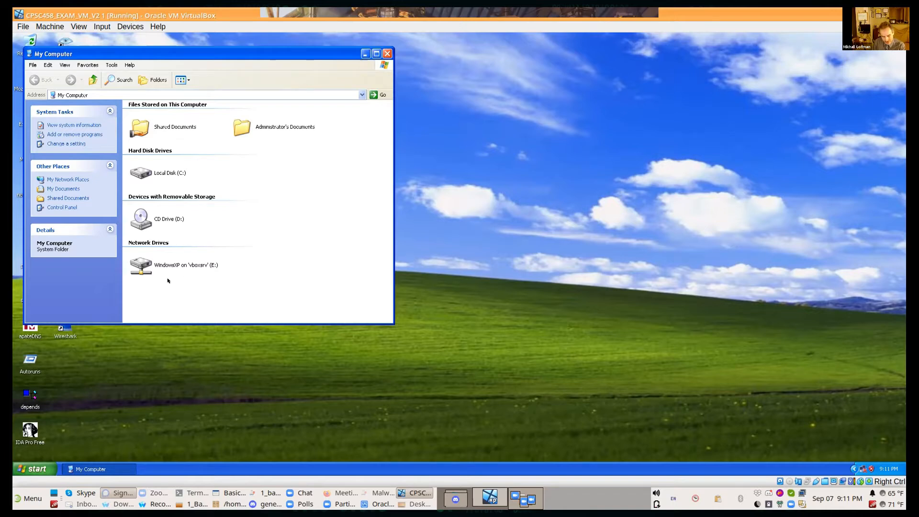
pyautogui.moveTo(167, 273)
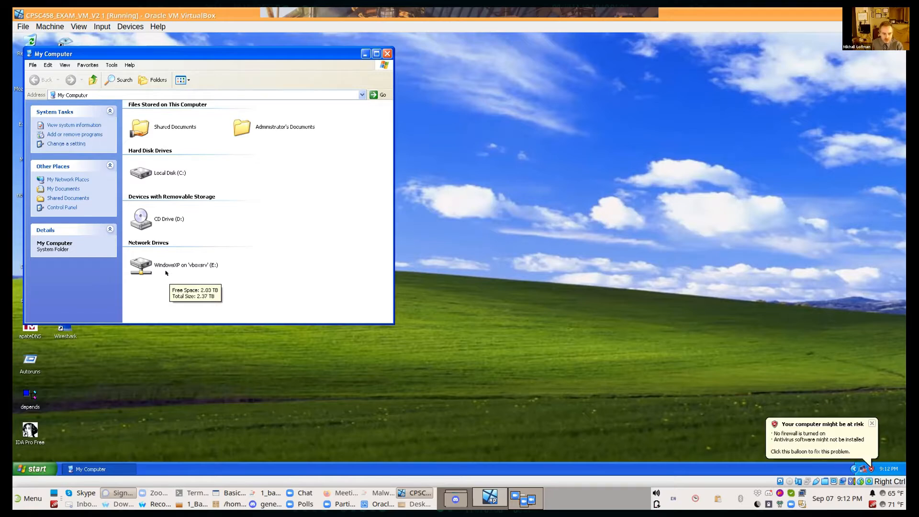
pyautogui.doubleClick(145, 266)
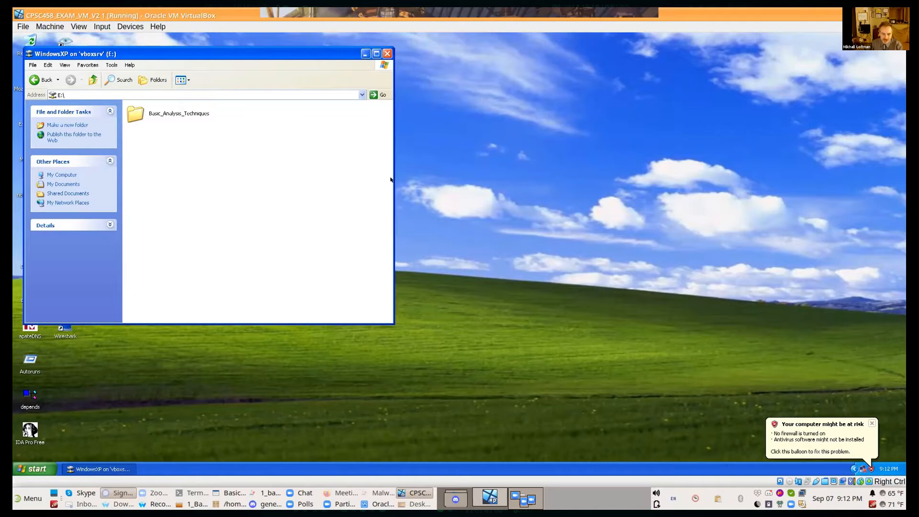
# Step: Open the WindowsXP folder from the host's Desktop beside the guest window and compare its contents with the guest's E: drive
pyautogui.click(192, 504)
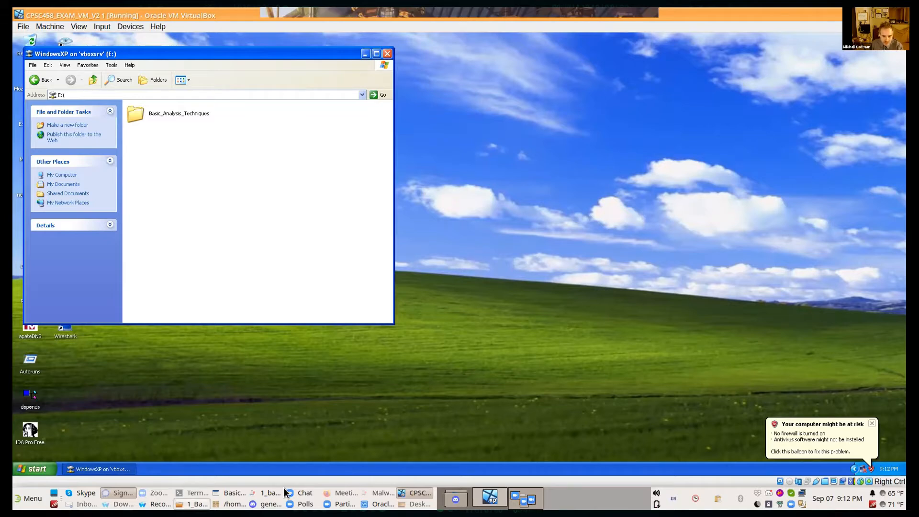
pyautogui.click(29, 498)
pyautogui.click(125, 346)
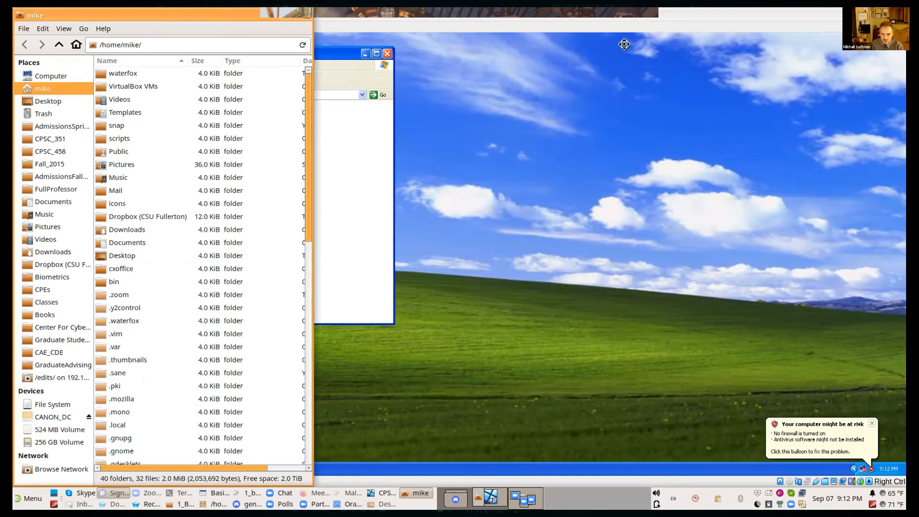
pyautogui.moveTo(241, 19); pyautogui.dragTo(624, 34)
pyautogui.click(419, 113)
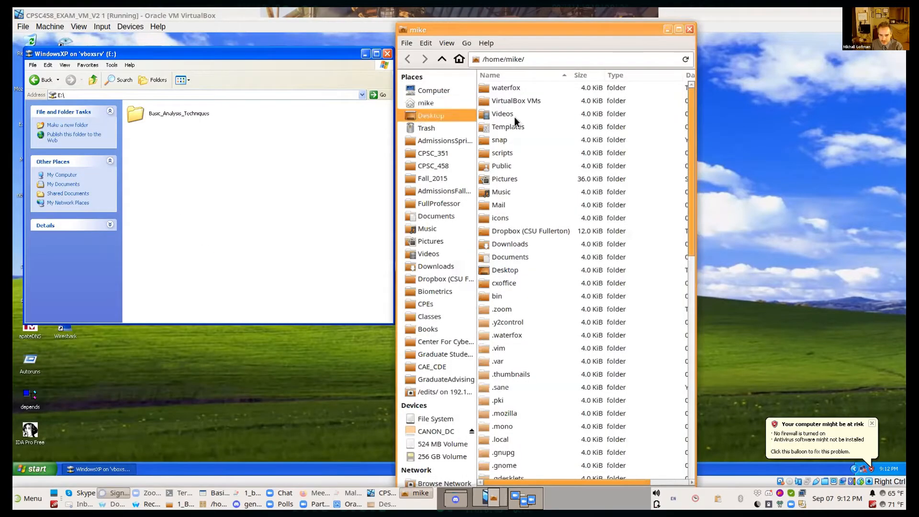
pyautogui.doubleClick(524, 88)
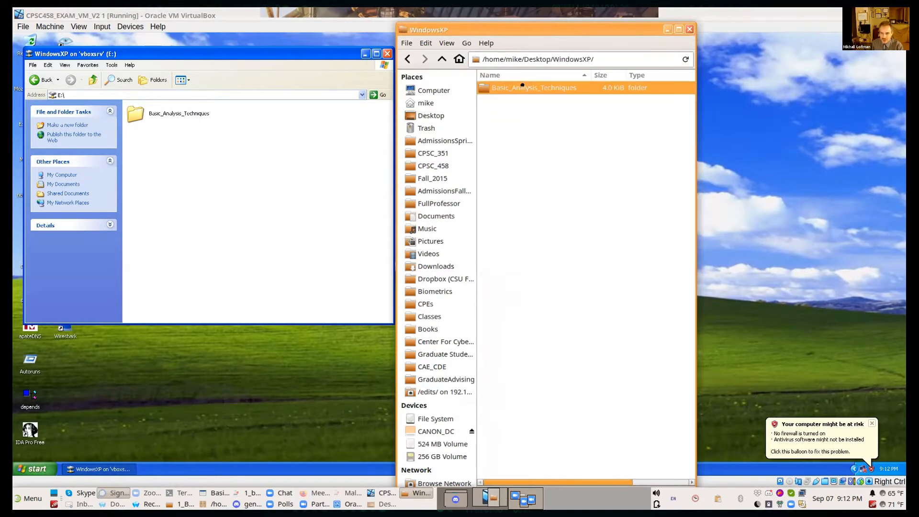
pyautogui.moveTo(573, 145); pyautogui.dragTo(529, 97)
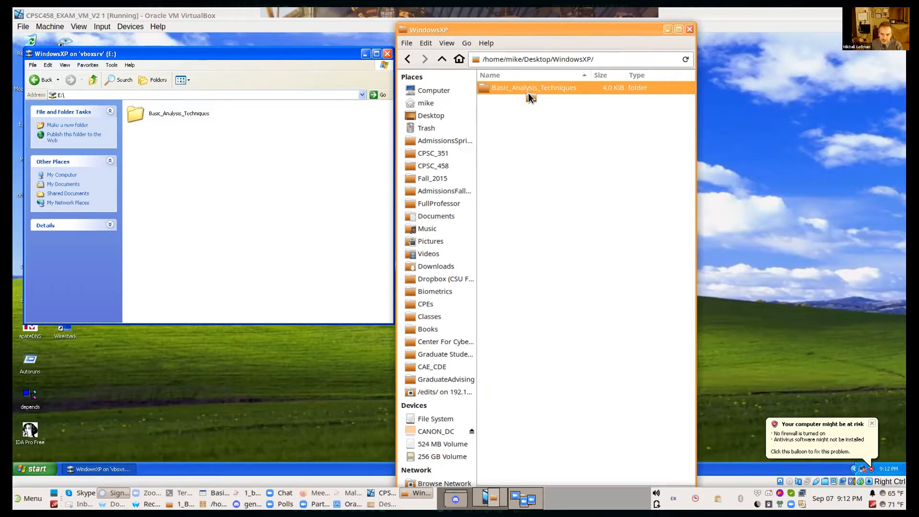
# Step: Browse Basic_Analysis_Techniques and its Programs folder on the guest's E: drive, and return to the drive's root
pyautogui.doubleClick(178, 114)
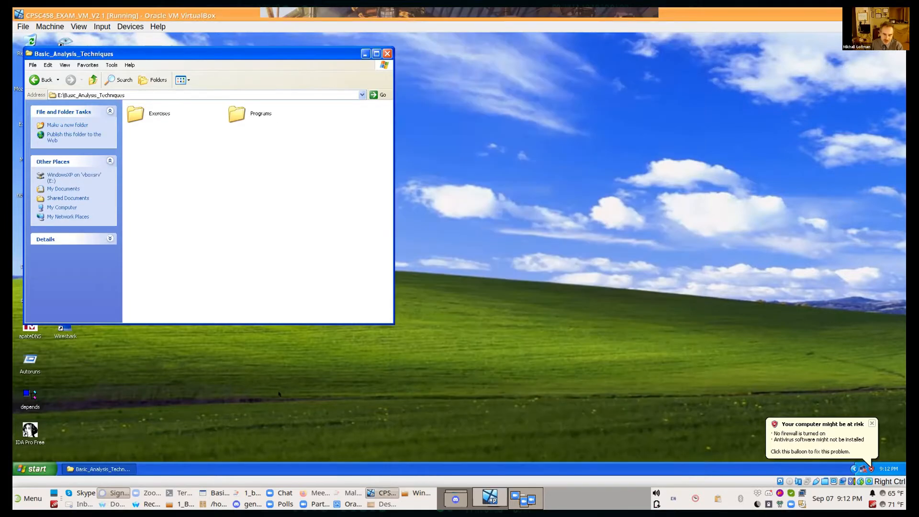
pyautogui.doubleClick(257, 111)
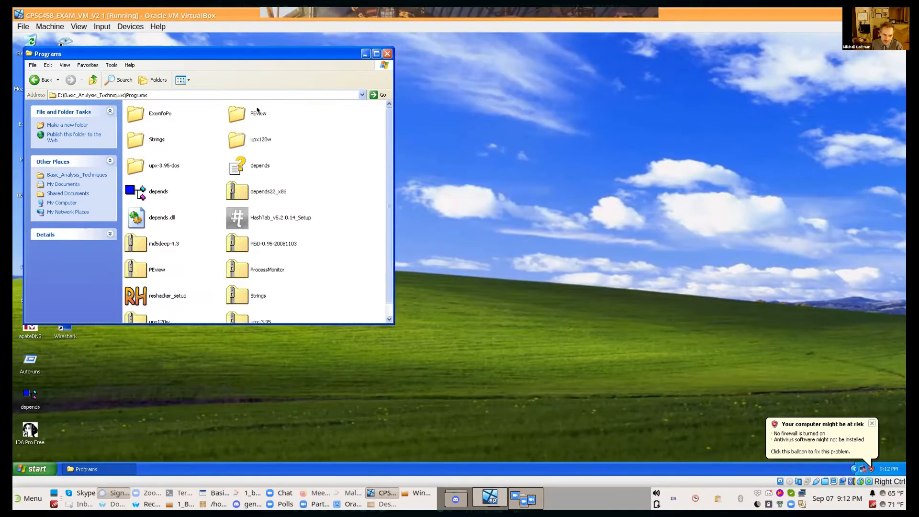
pyautogui.press('BackSpace')
pyautogui.press('BackSpace')
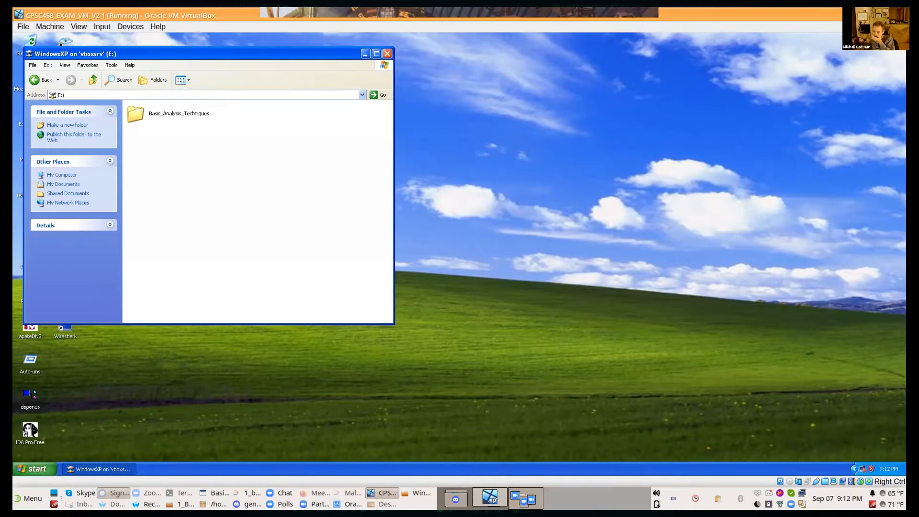
pyautogui.hotkey('alt', 'Tab')
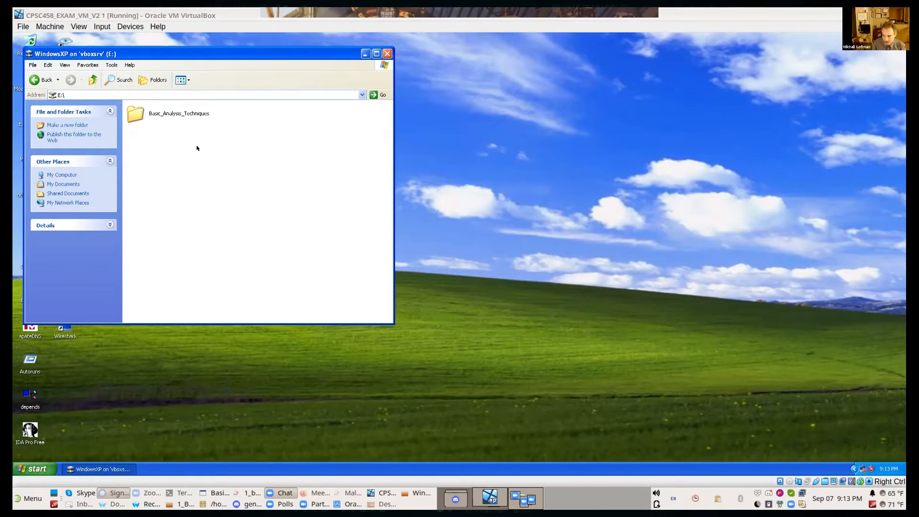
# Step: Show the WindowsXP on 'vboxsrv' (E:) network drive in the guest's My Computer, open it, and go back up to My Computer
pyautogui.press('BackSpace')
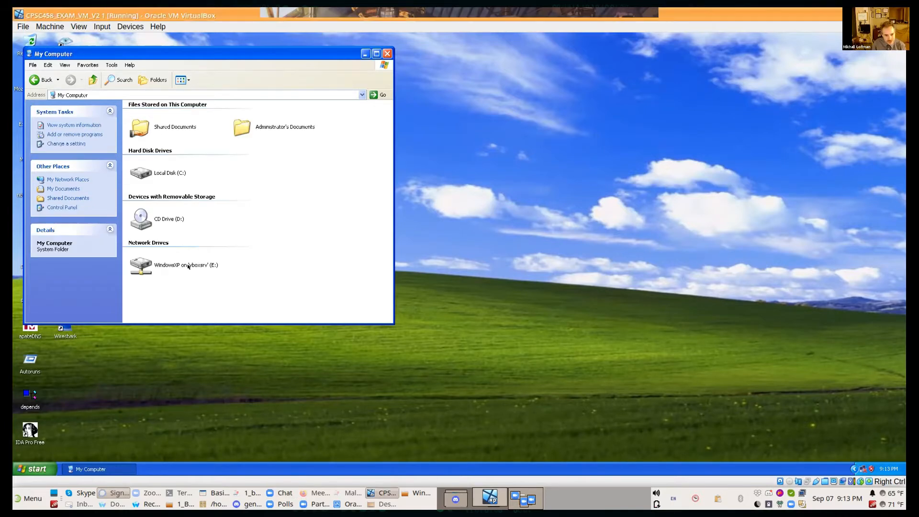
pyautogui.click(188, 266)
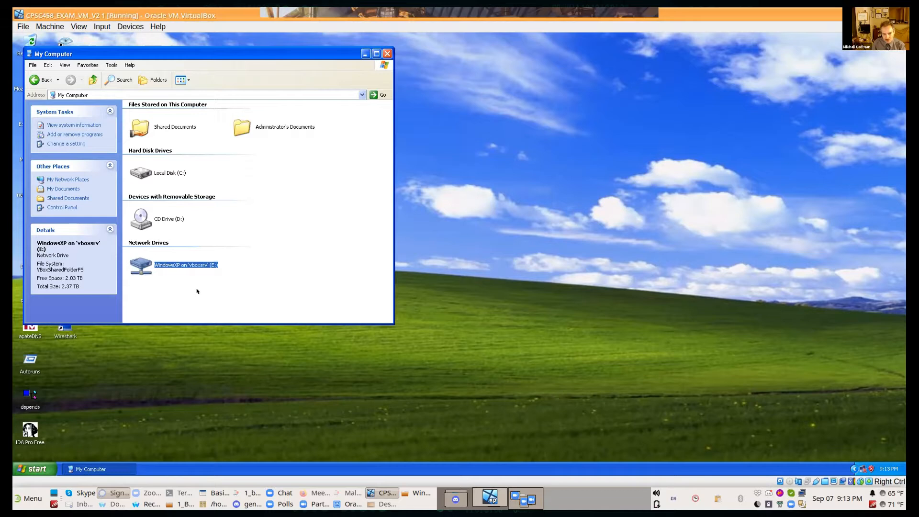
pyautogui.press('Return')
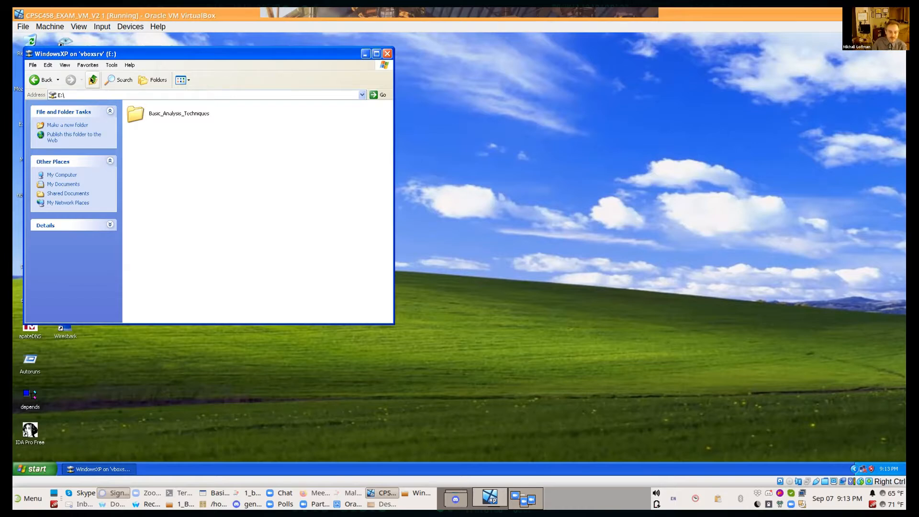
pyautogui.click(92, 80)
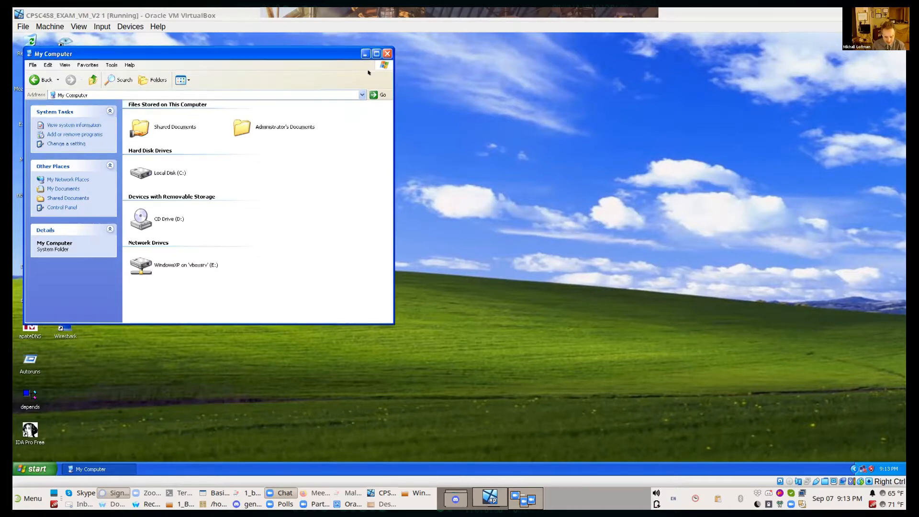
# Step: Move the My Computer window off the guest's desktop shortcuts and view the host's Desktop folder maximized
pyautogui.moveTo(241, 52); pyautogui.dragTo(537, 75)
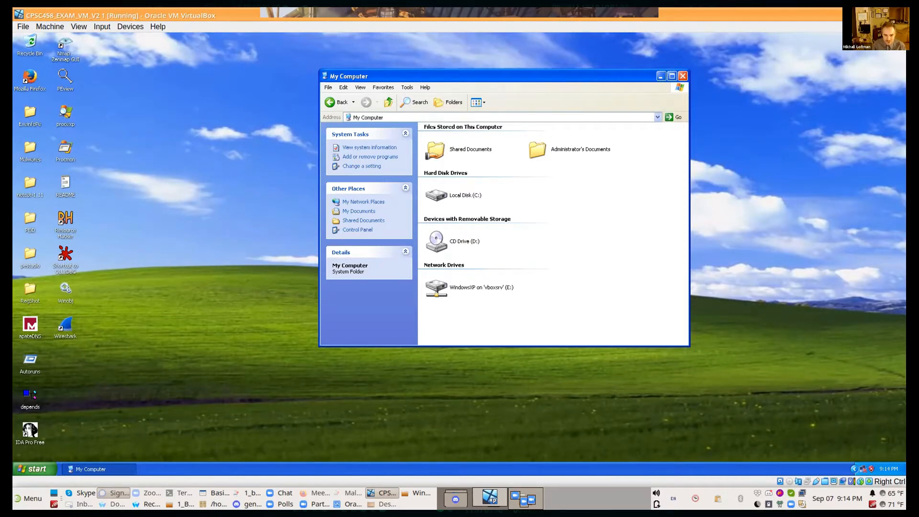
pyautogui.click(382, 503)
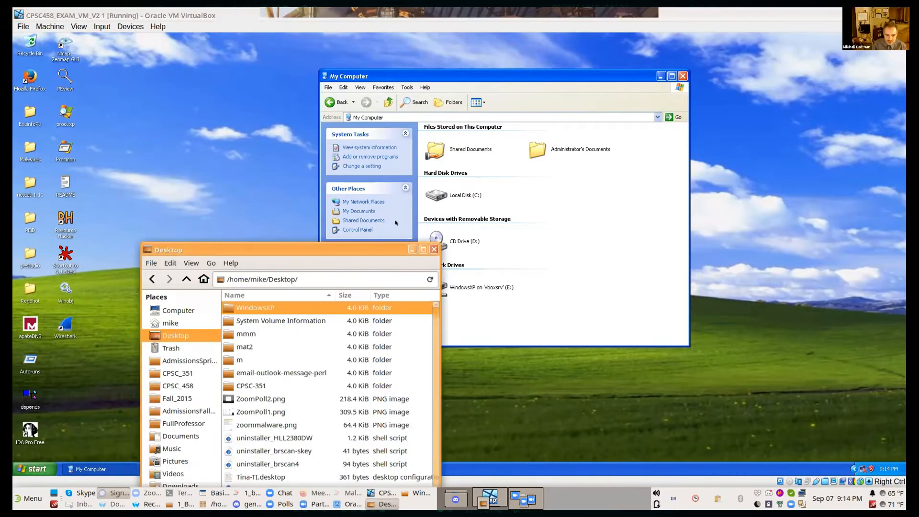
pyautogui.click(417, 247)
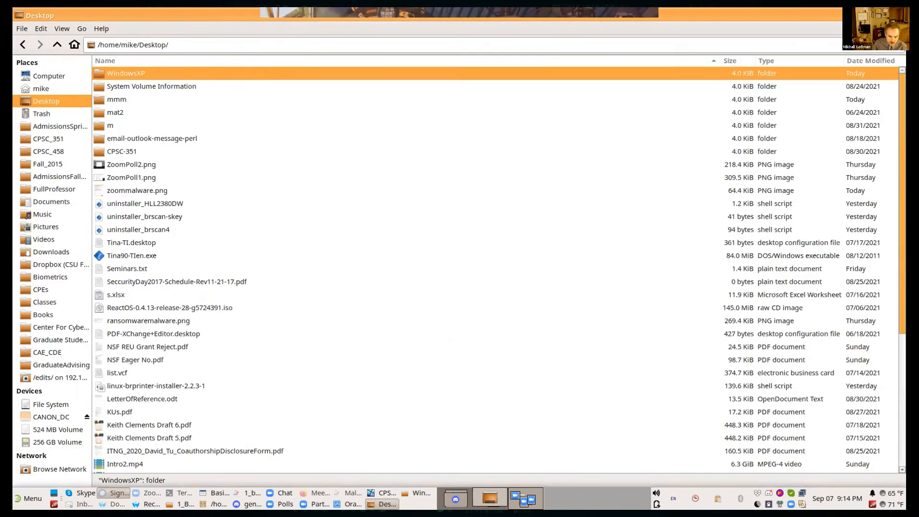
# Step: Switch to Waterfox and find the Basic Analysis Techniques samples in the Modules of the Fall 2021 CPSC 458-01 Canvas course
pyautogui.click(148, 504)
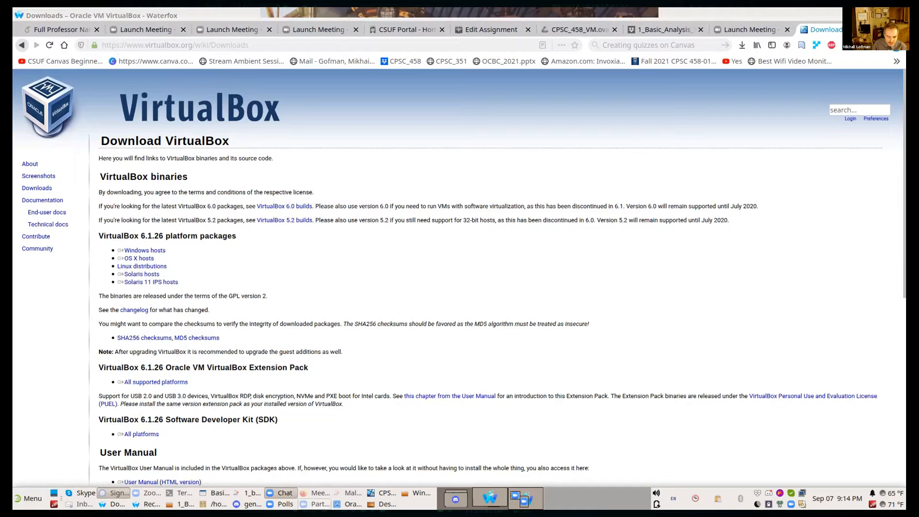
pyautogui.hotkey('alt', 'Tab')
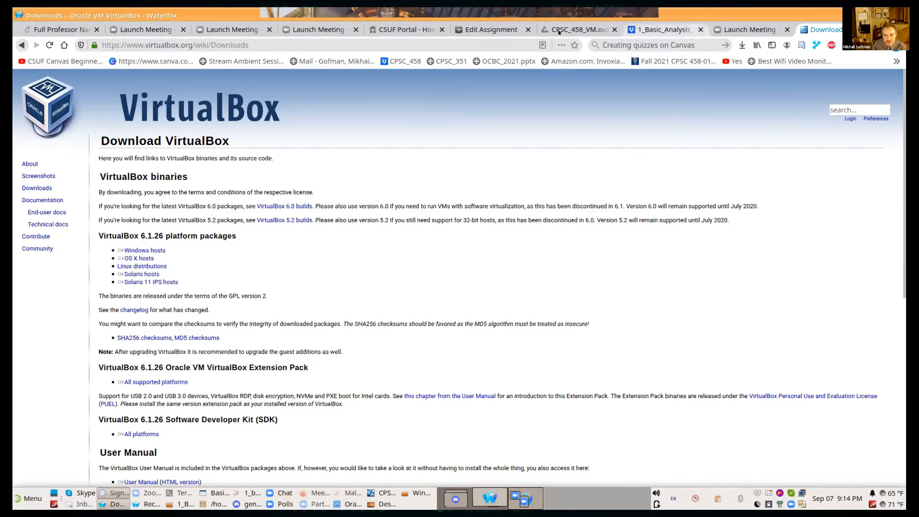
pyautogui.click(478, 29)
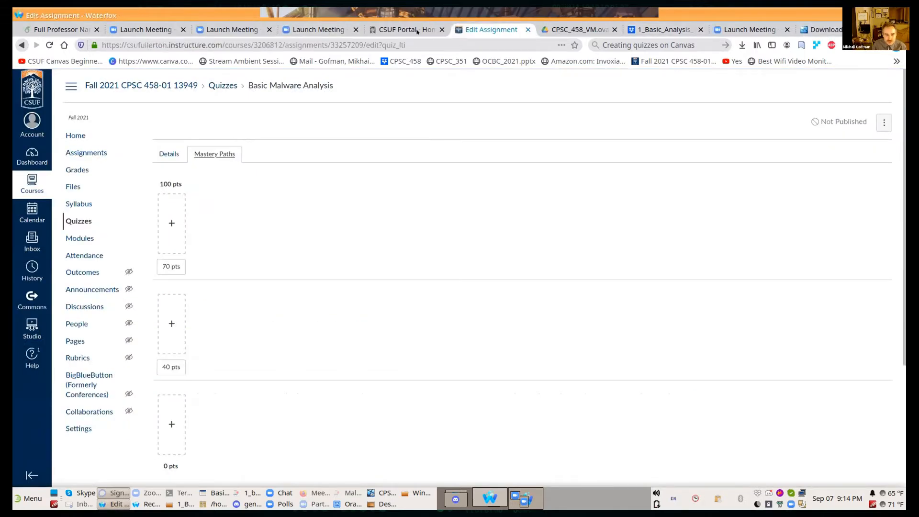
pyautogui.click(142, 85)
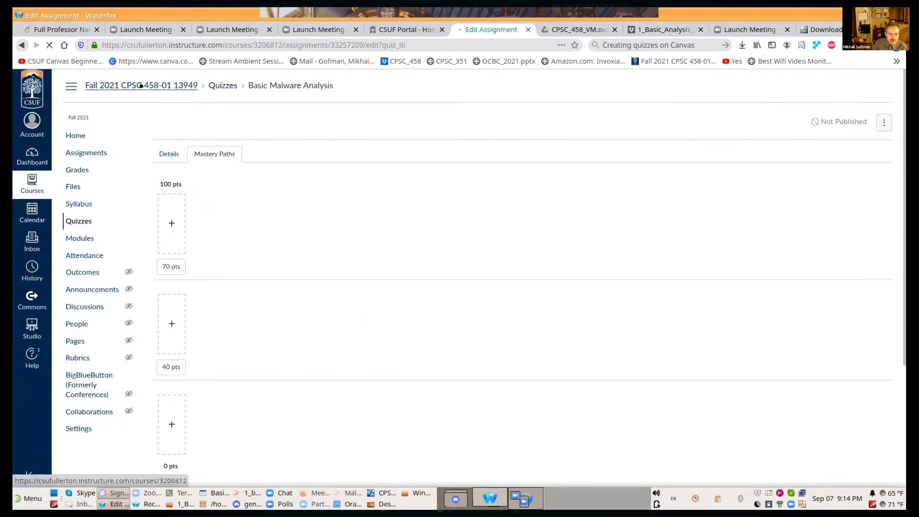
pyautogui.click(84, 241)
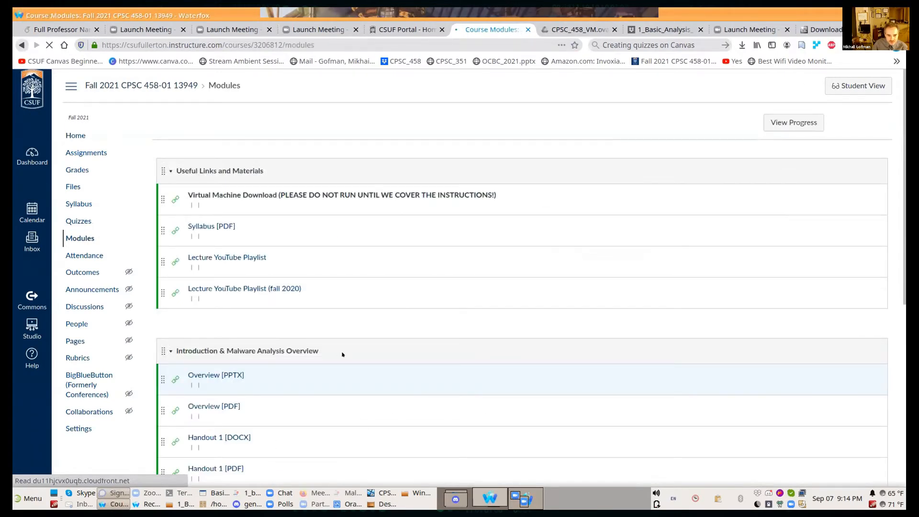
pyautogui.scroll(-5, 342, 354)
pyautogui.scroll(5, 338, 275)
pyautogui.scroll(-5, 350, 458)
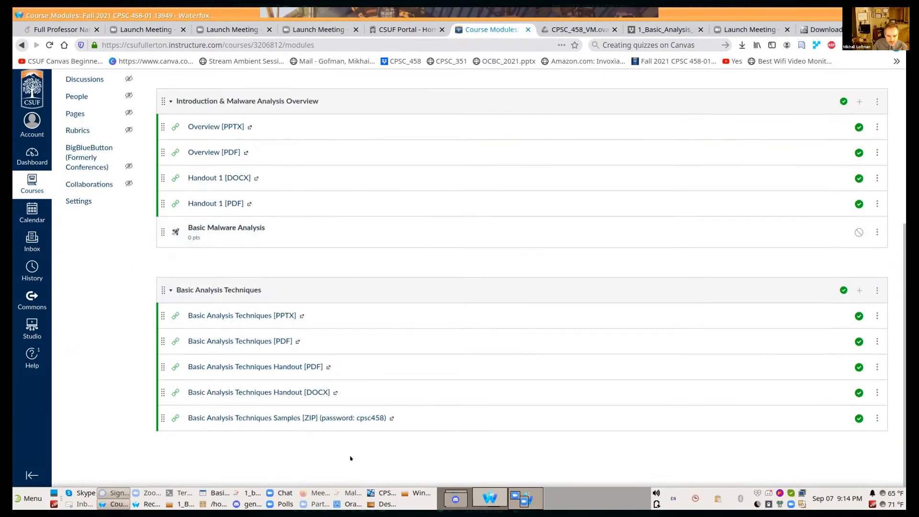
# Step: Open the Basic Analysis Techniques Samples [ZIP] link, allowing pop-ups for csufullerton.instructure.com
pyautogui.click(344, 417)
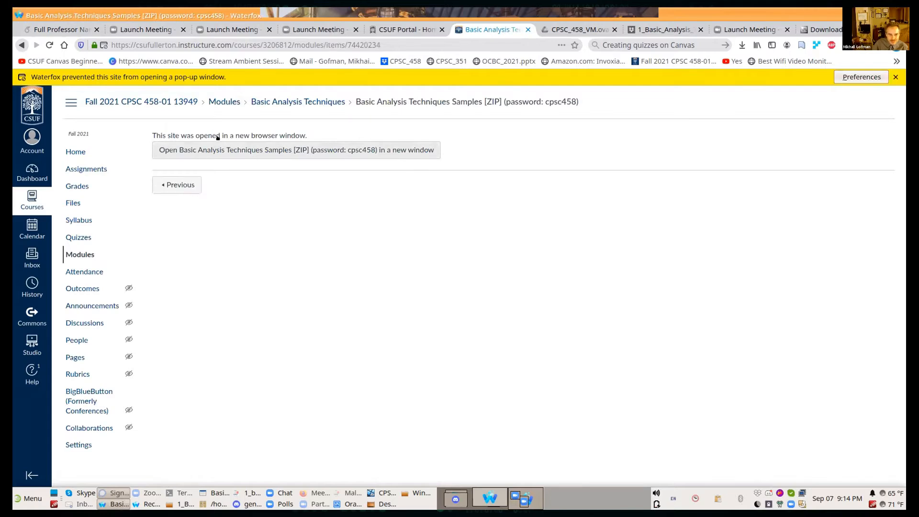
pyautogui.click(845, 77)
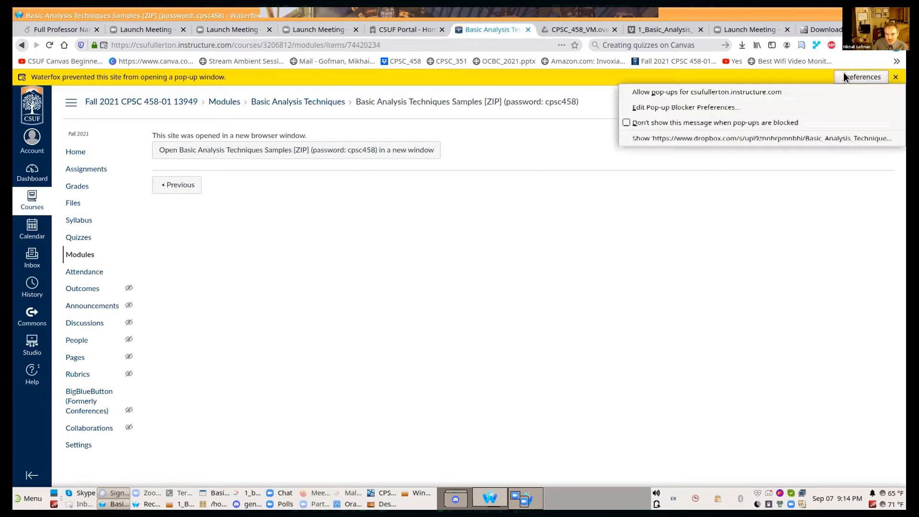
pyautogui.click(817, 86)
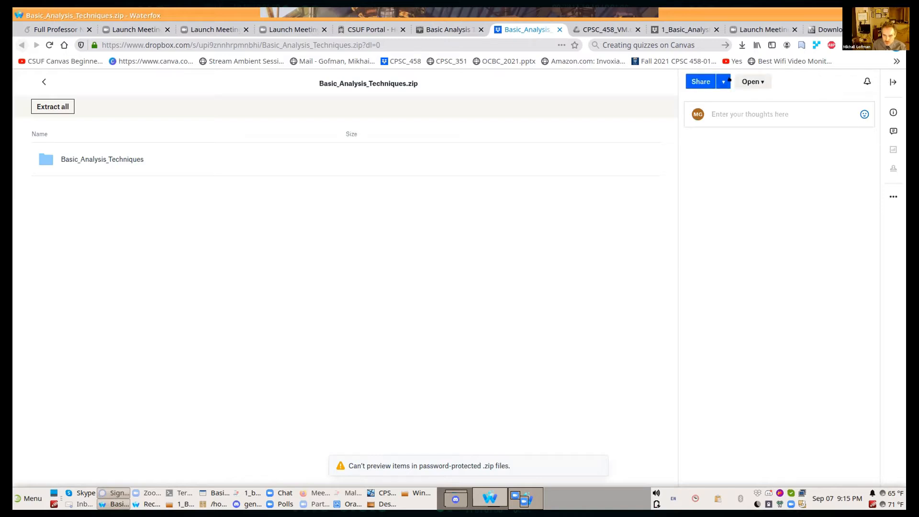
# Step: Check the sharing, opening and folder options of Basic_Analysis_Techniques.zip on Dropbox for a way to get the archive
pyautogui.click(723, 82)
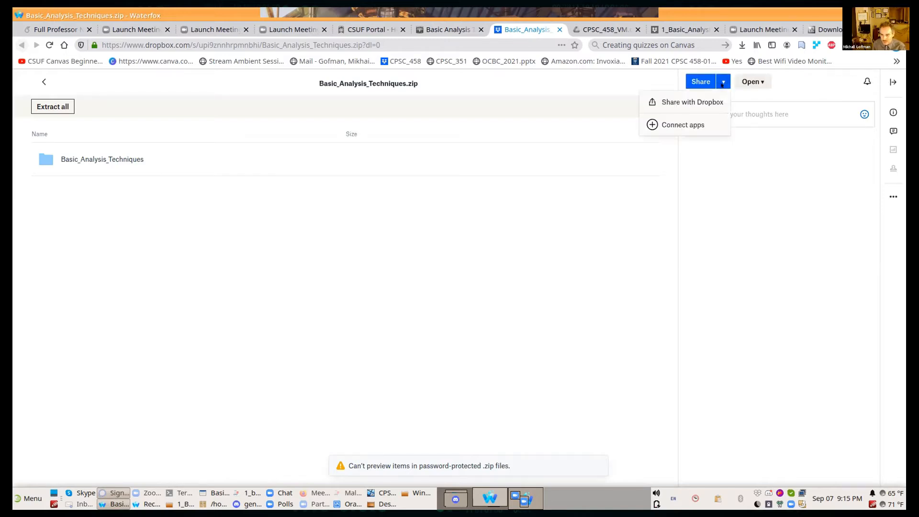
pyautogui.click(751, 82)
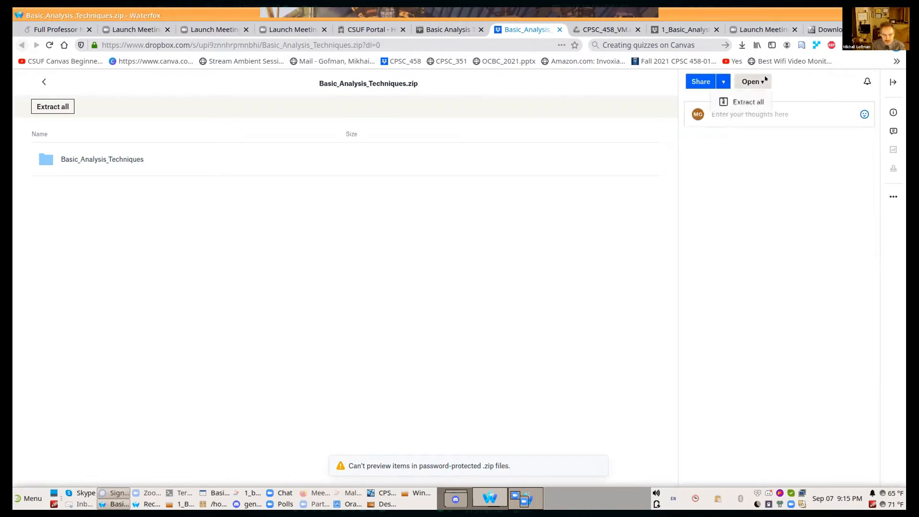
pyautogui.click(180, 124)
pyautogui.click(103, 159)
pyautogui.click(21, 45)
pyautogui.rightClick(99, 159)
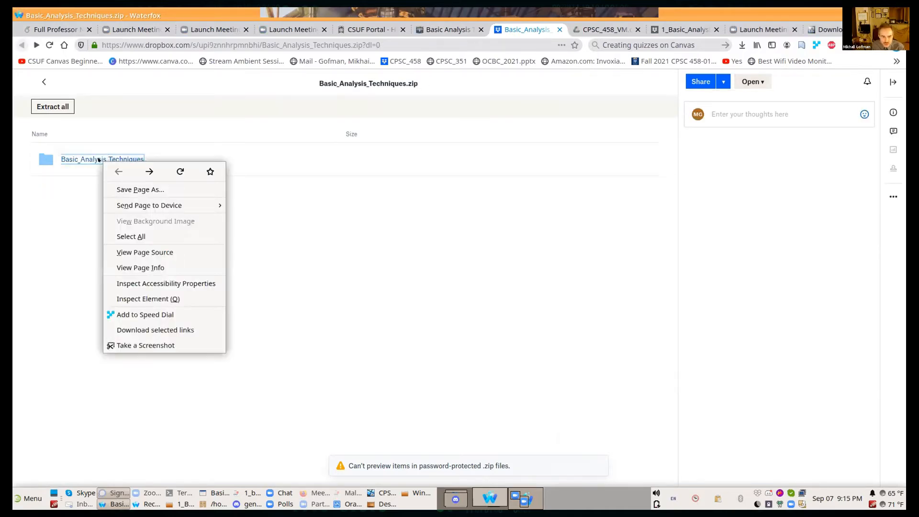
pyautogui.click(752, 86)
pyautogui.click(753, 85)
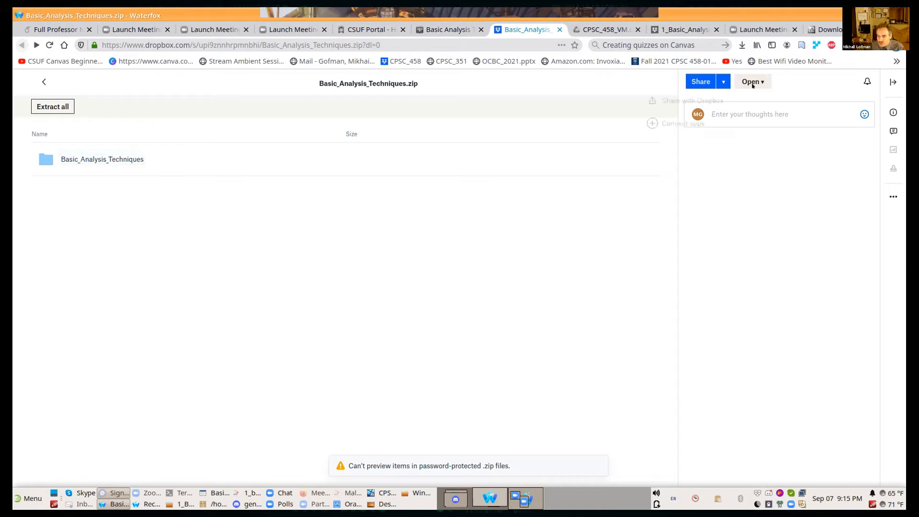
pyautogui.click(783, 78)
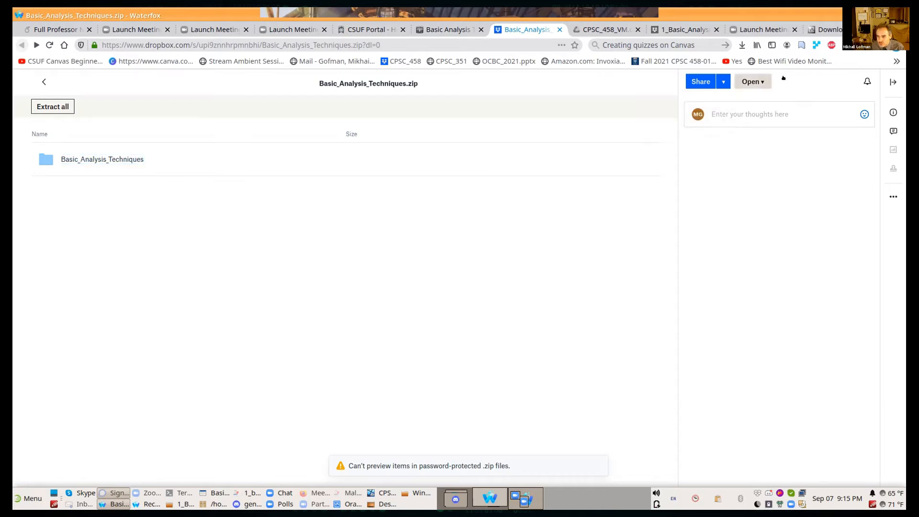
pyautogui.click(762, 80)
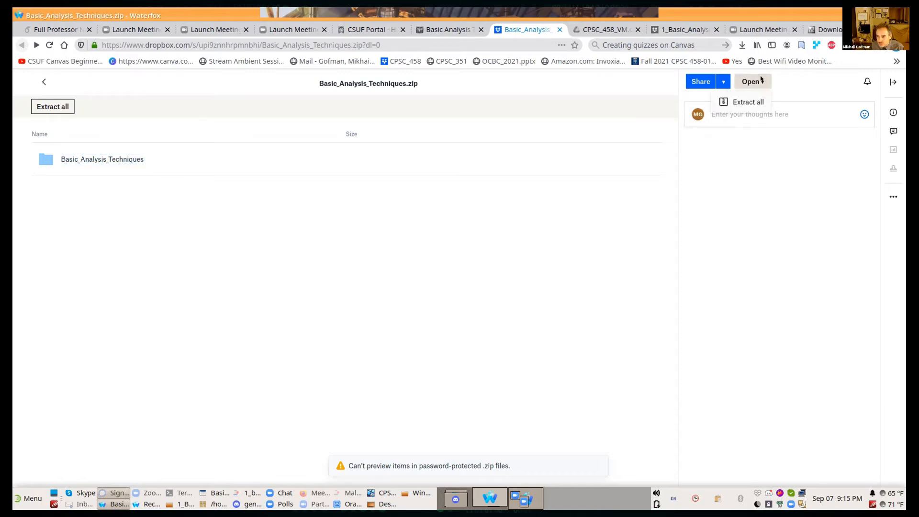
pyautogui.click(738, 102)
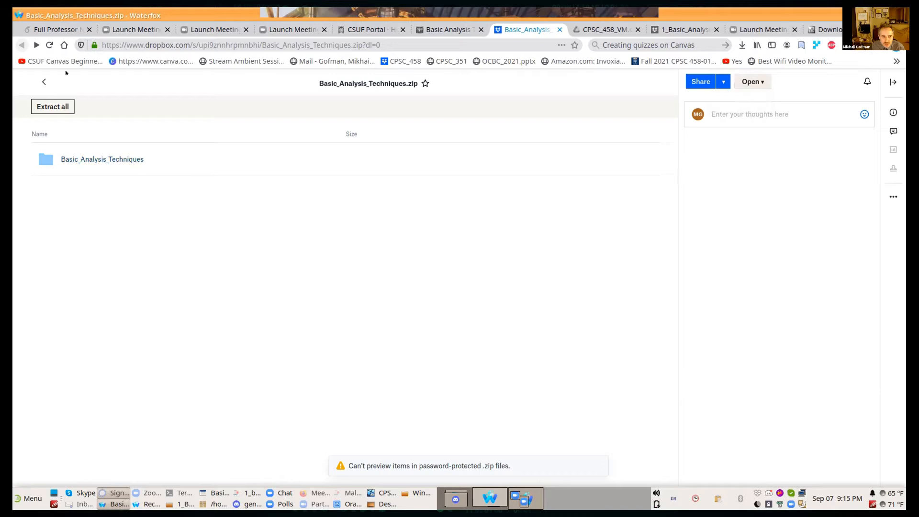
# Step: Look through the Share and Open options for Basic_Analysis_Techniques.zip from its Dropbox folder view for a way to download it
pyautogui.click(43, 82)
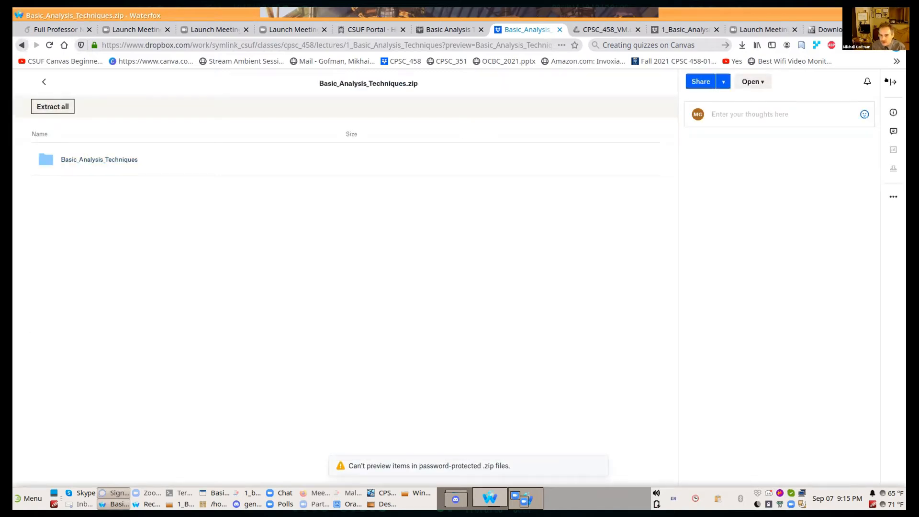
pyautogui.click(723, 82)
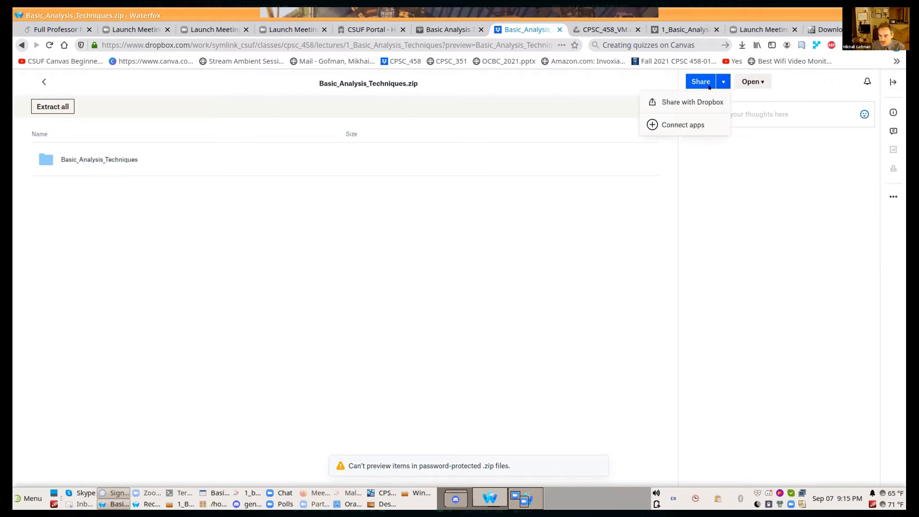
pyautogui.click(761, 80)
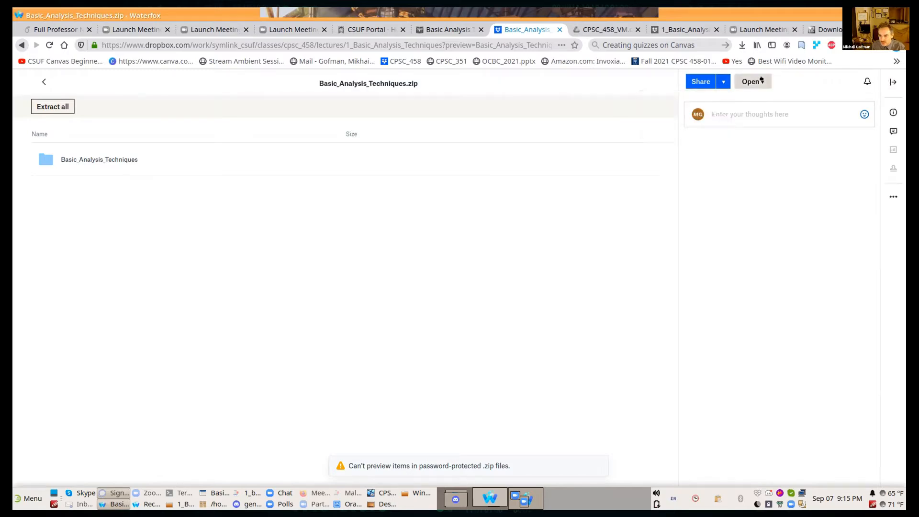
pyautogui.click(761, 80)
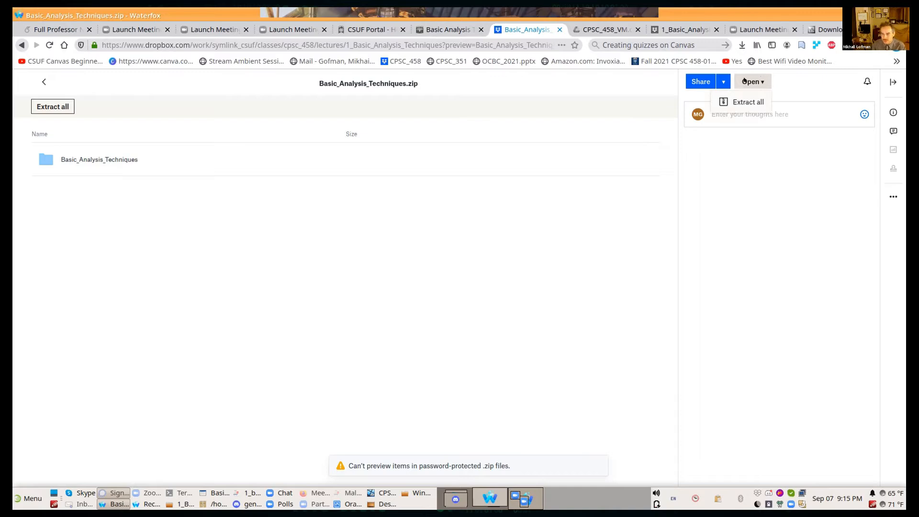
pyautogui.click(744, 101)
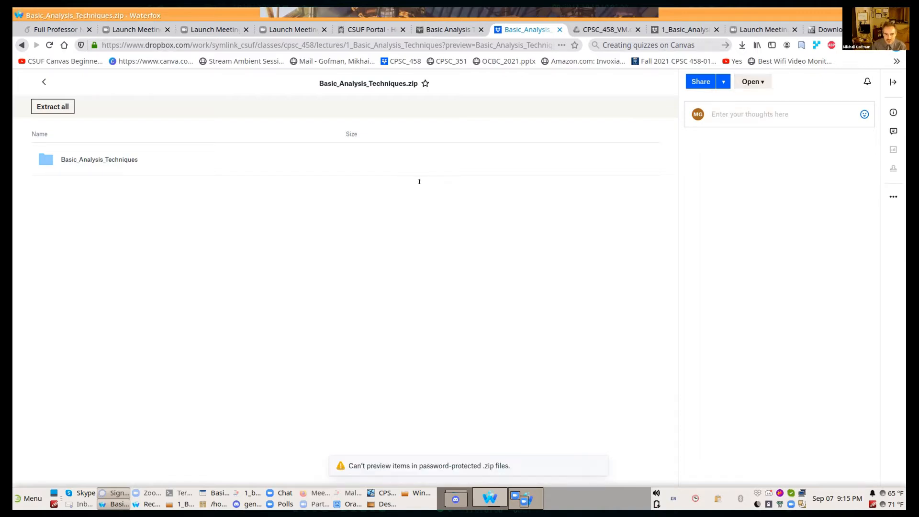
pyautogui.tripleClick(375, 82)
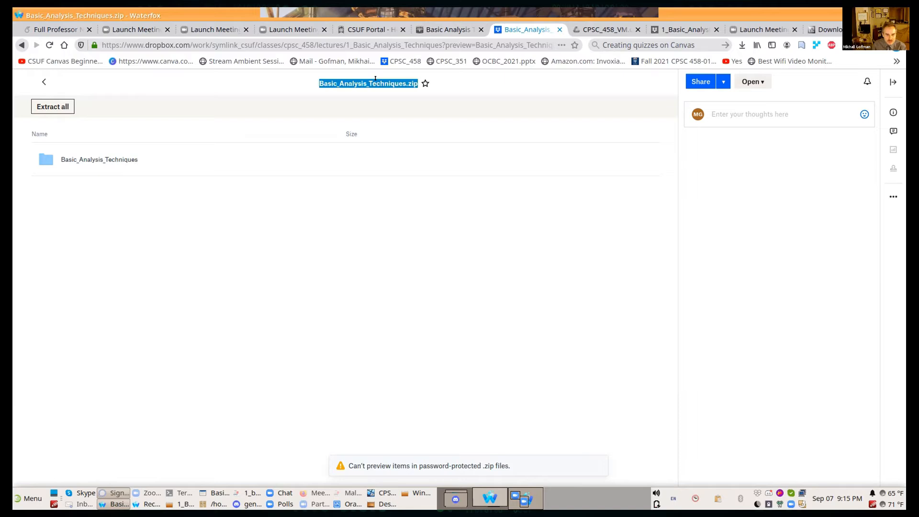
pyautogui.doubleClick(375, 80)
pyautogui.click(375, 79)
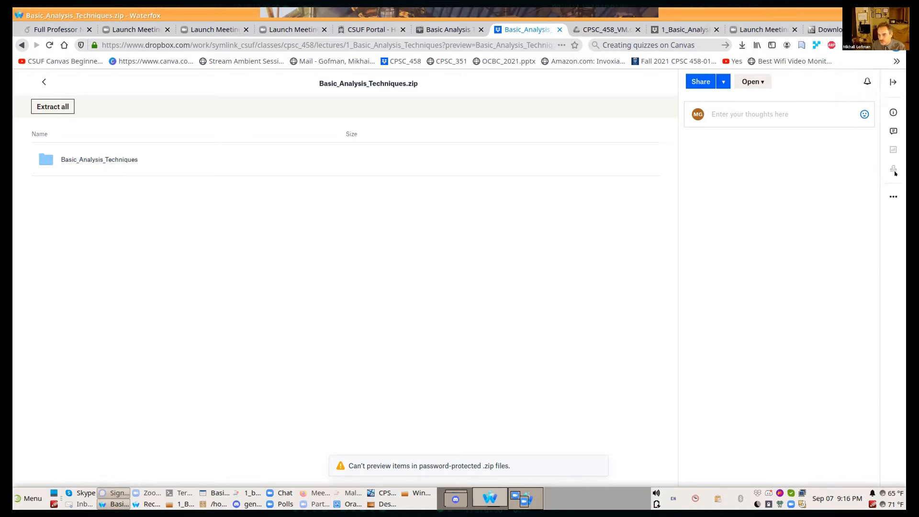
# Step: Download Basic_Analysis_Techniques.zip from Dropbox with Archive Manager as the opening application, and show the folder containing the downloaded file
pyautogui.click(893, 191)
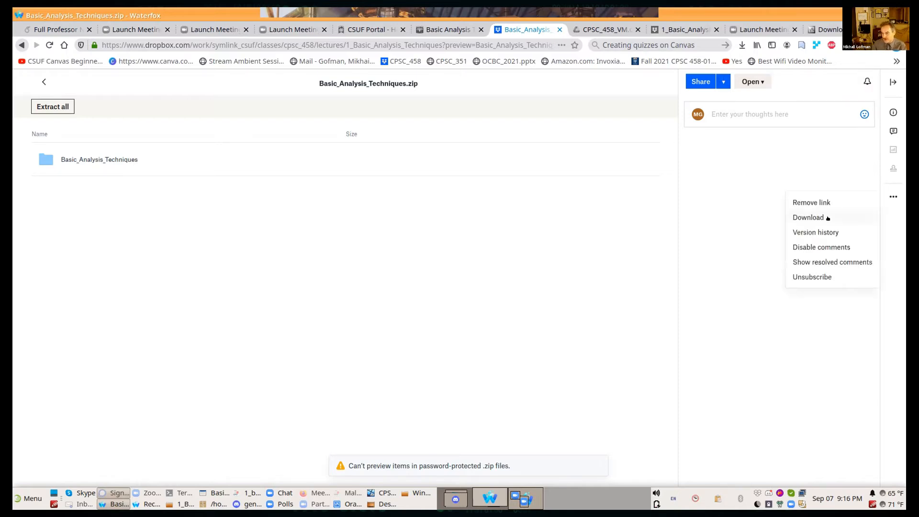
pyautogui.click(827, 218)
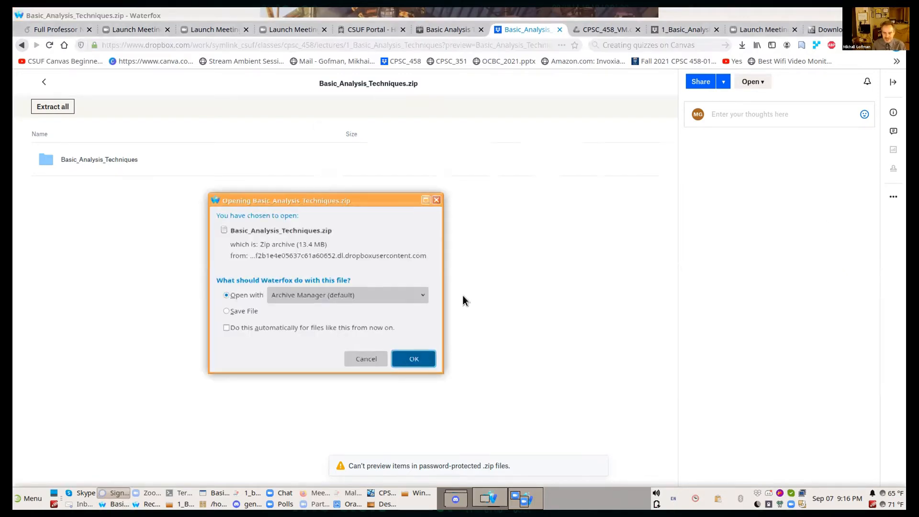
pyautogui.press('Return')
pyautogui.click(576, 137)
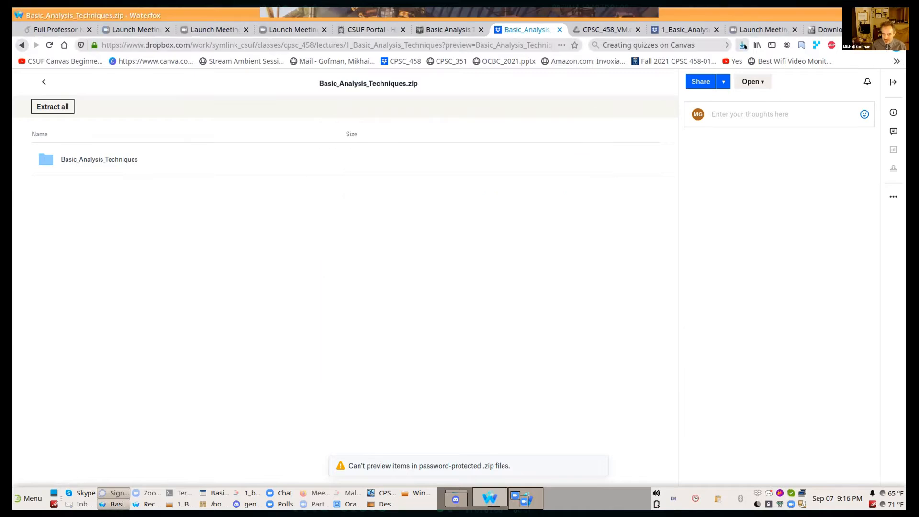
pyautogui.click(743, 45)
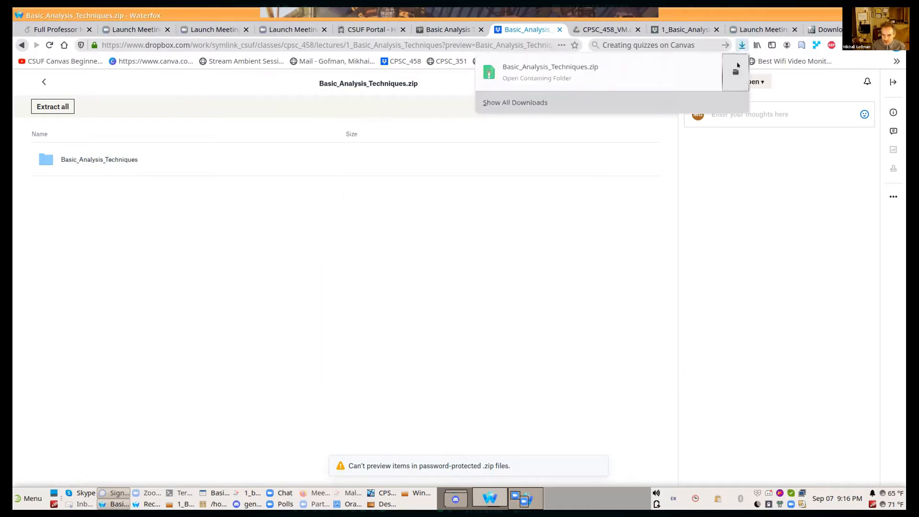
pyautogui.click(735, 70)
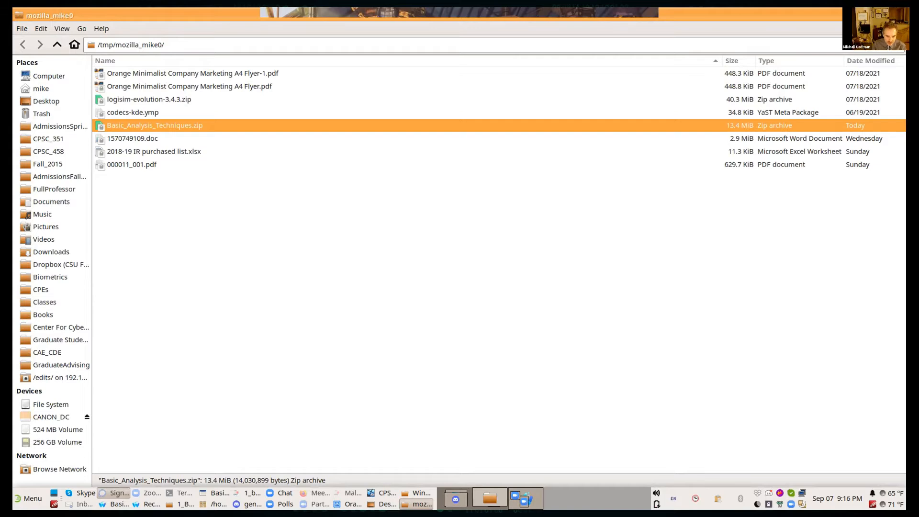
# Step: In the host's Desktop/WindowsXP shared folder, delete the Basic_Analysis_Techniques folder and copy in the downloaded Basic_Analysis_Techniques.zip
pyautogui.click(180, 504)
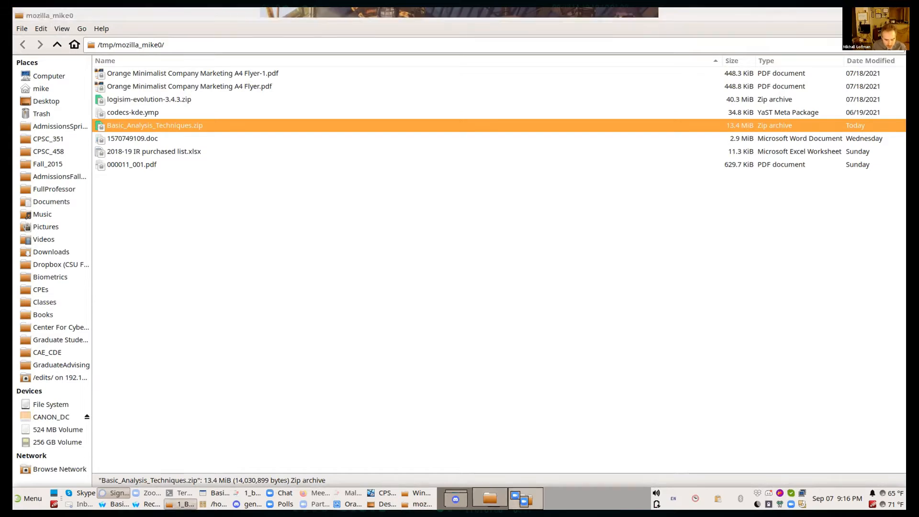
pyautogui.click(418, 492)
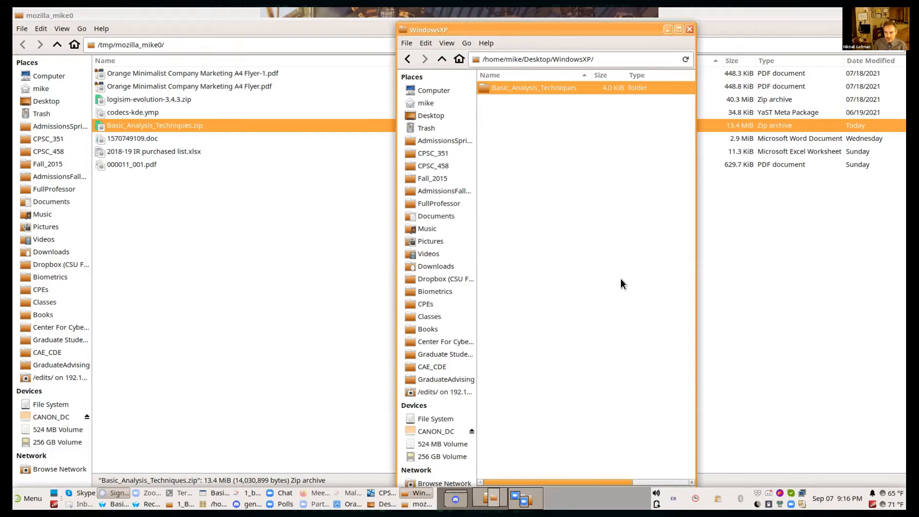
pyautogui.press('Delete')
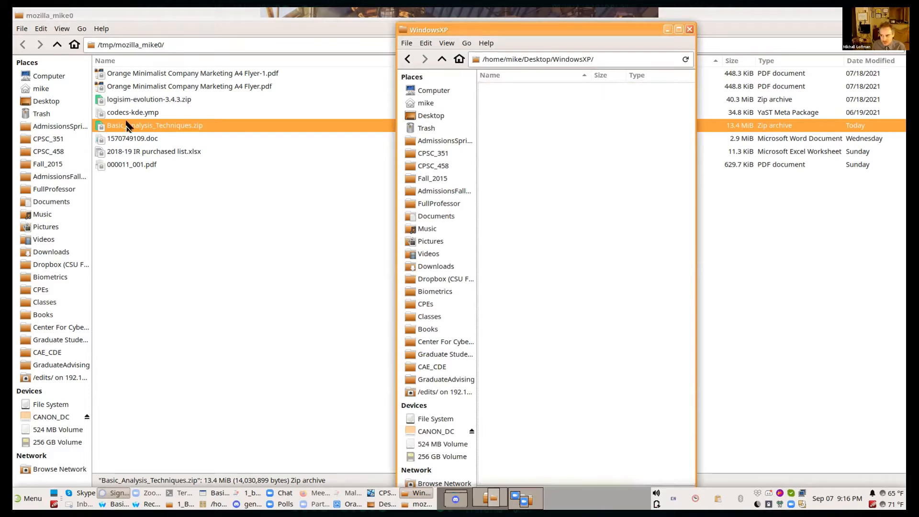
pyautogui.moveTo(127, 125); pyautogui.dragTo(427, 502)
pyautogui.moveTo(538, 159); pyautogui.dragTo(537, 159)
pyautogui.click(536, 158)
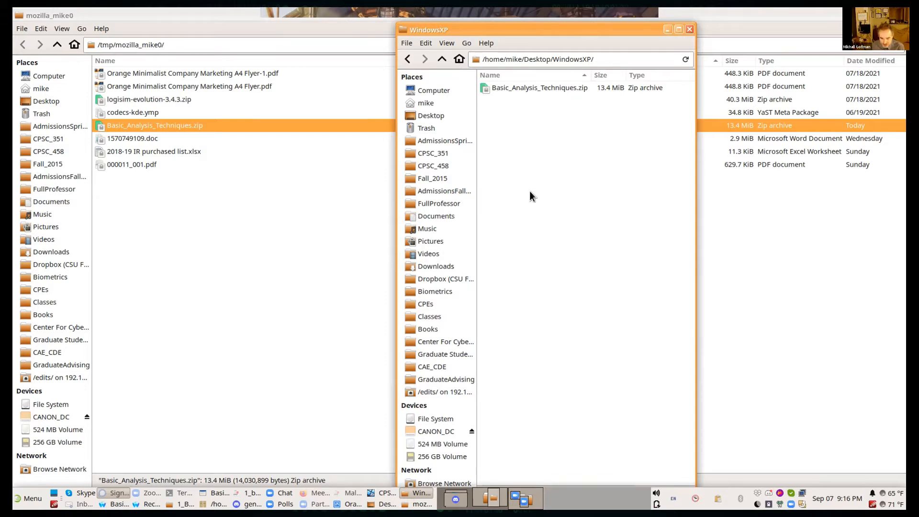
# Step: Switch to the Windows XP virtual machine and open the WindowsXP on 'vboxsrv' (E:) network drive
pyautogui.click(381, 488)
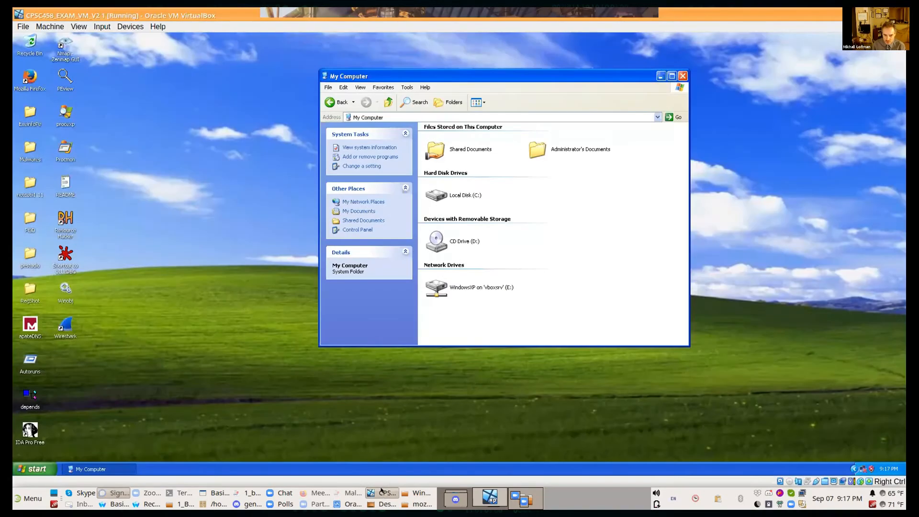
pyautogui.moveTo(443, 283)
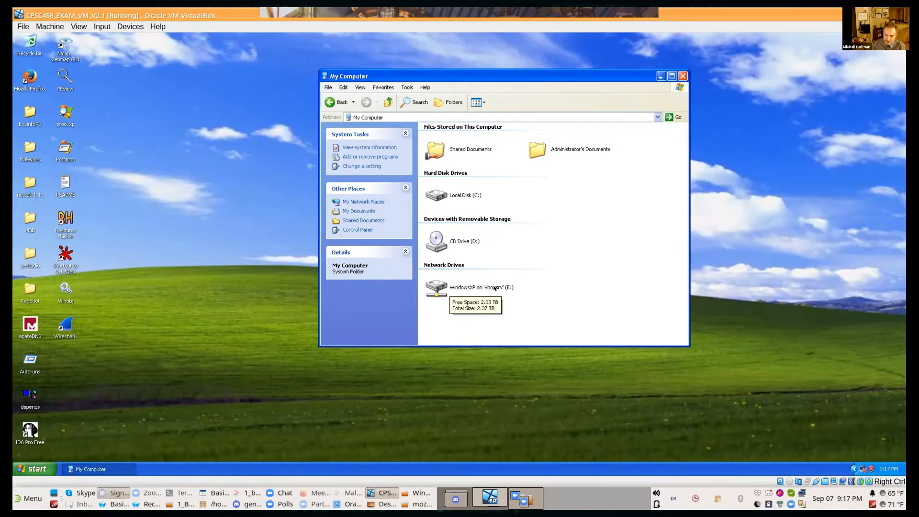
pyautogui.doubleClick(466, 288)
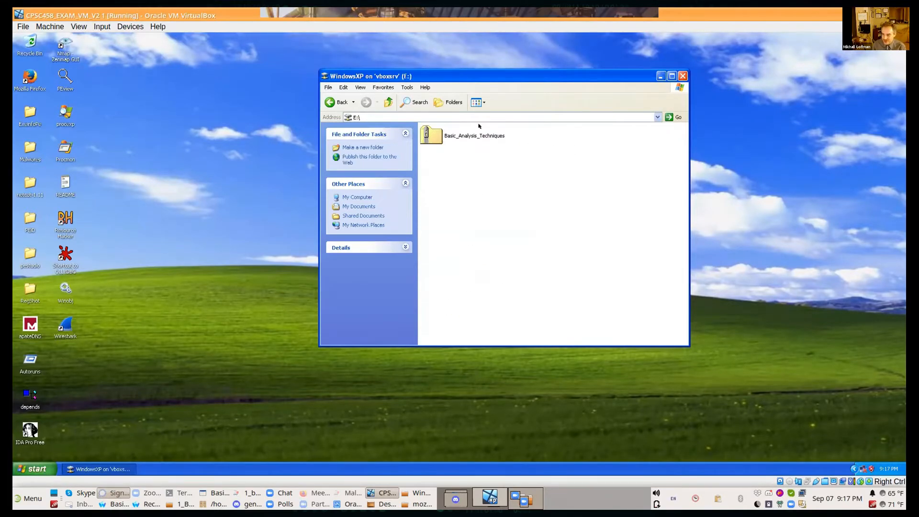
pyautogui.moveTo(472, 139)
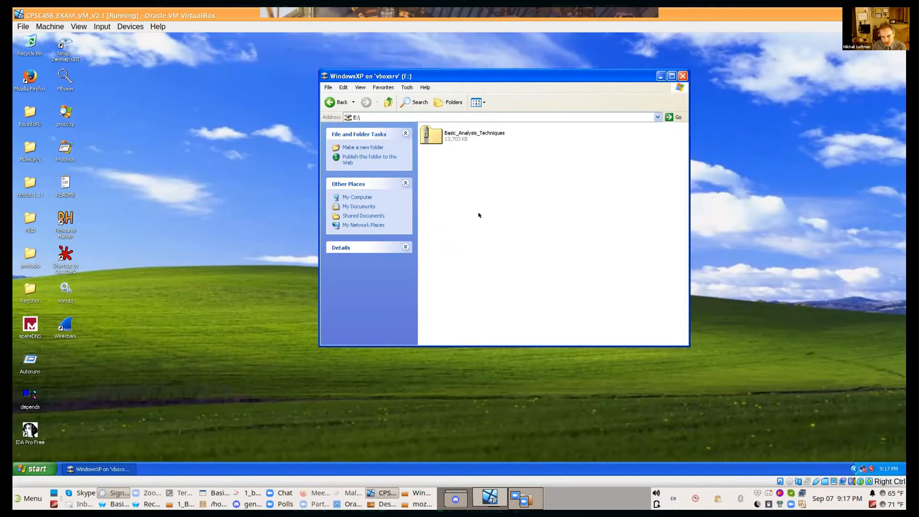
# Step: Extract Basic_Analysis_Techniques.zip with 7-Zip into a Basic_Analysis_Techniques subfolder on E:\, entering the archive password, and refresh the drive's contents
pyautogui.rightClick(426, 134)
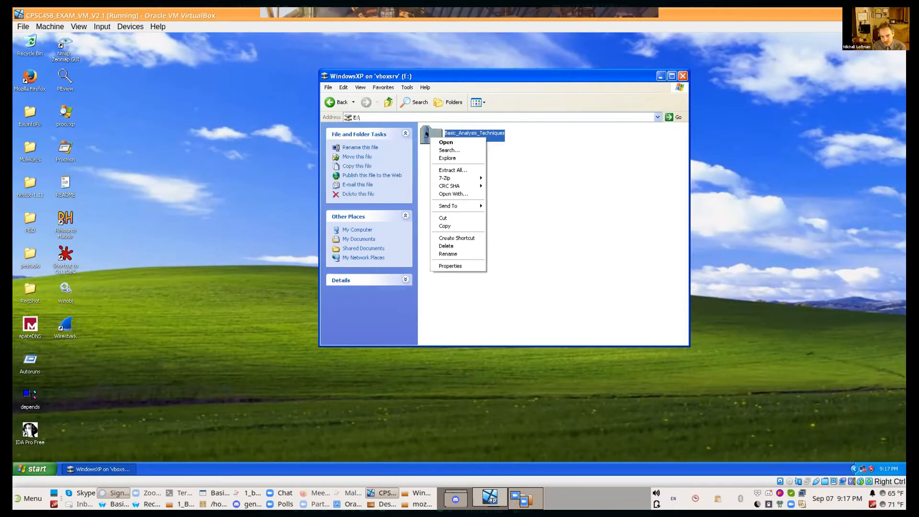
pyautogui.moveTo(458, 176)
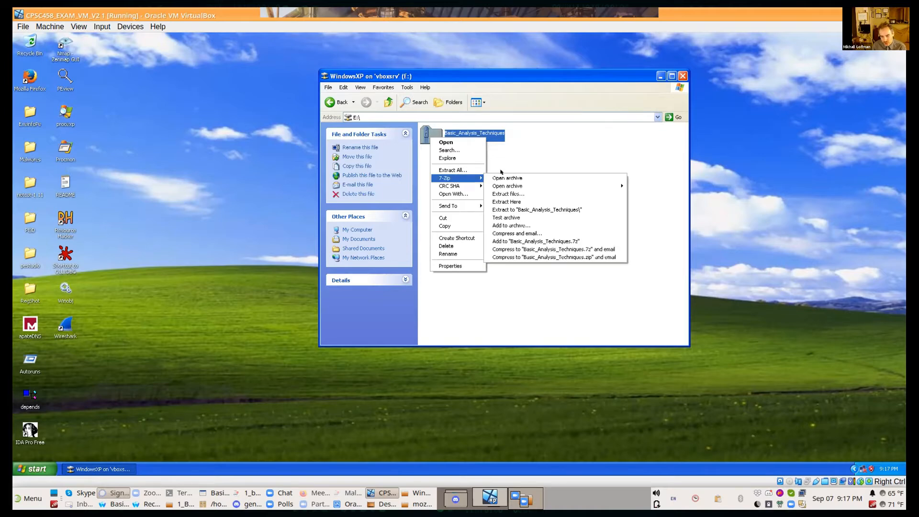
pyautogui.click(508, 193)
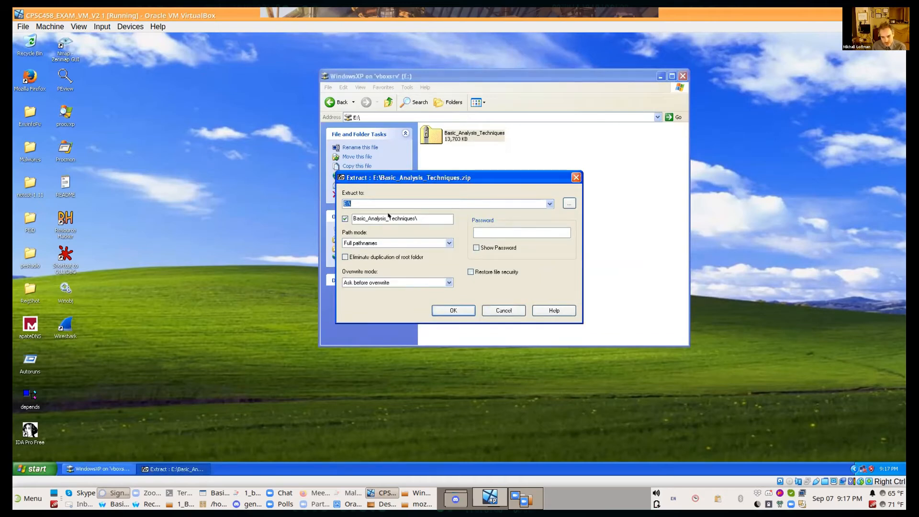
pyautogui.click(455, 305)
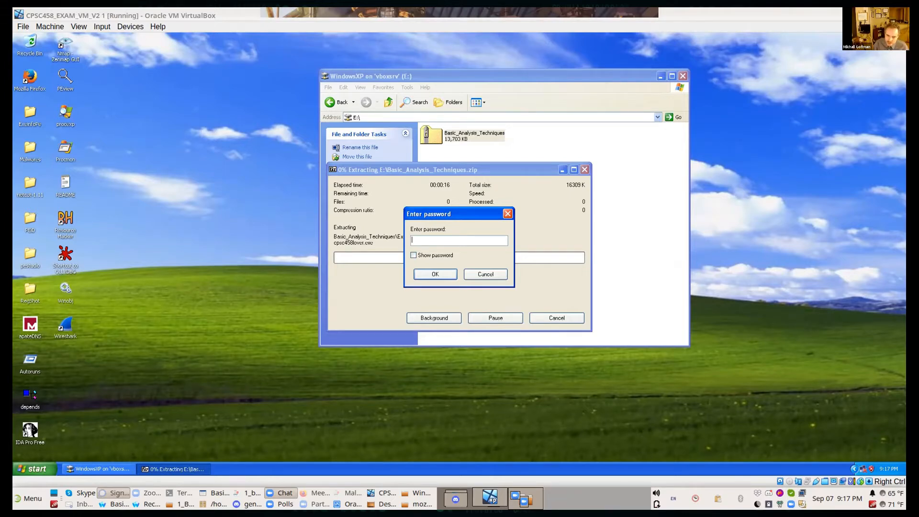
pyautogui.click(433, 234)
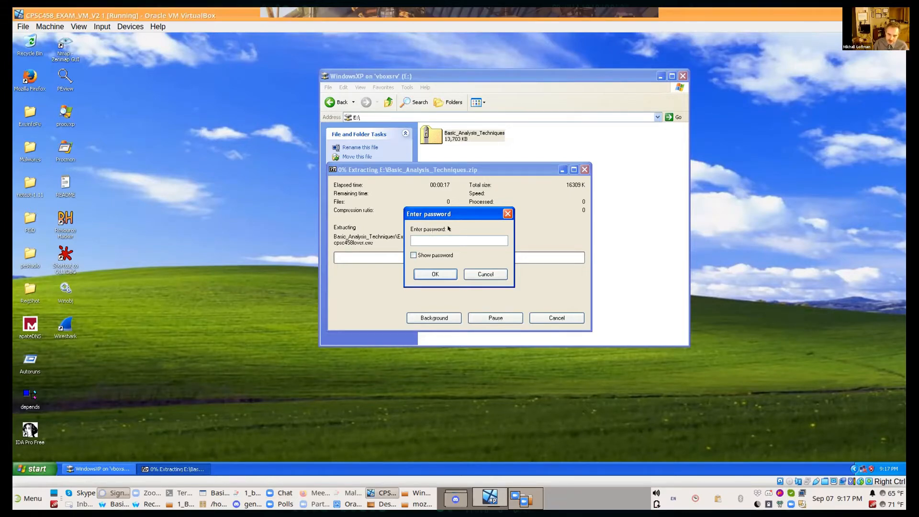
pyautogui.write('cpsc458')
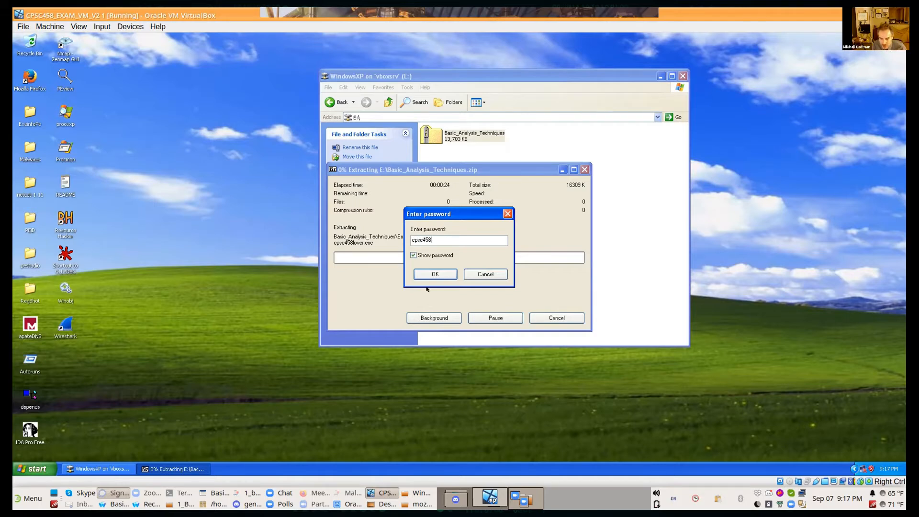
pyautogui.click(440, 270)
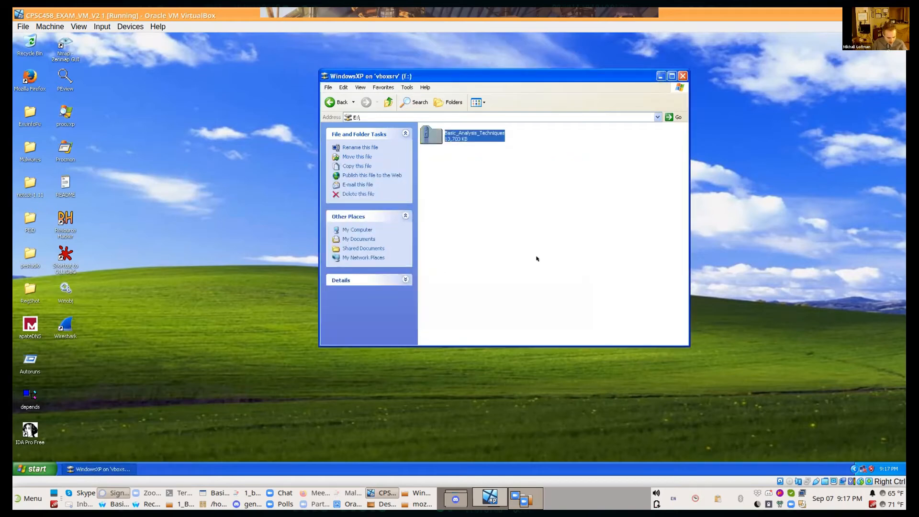
pyautogui.click(537, 254)
pyautogui.press('F5')
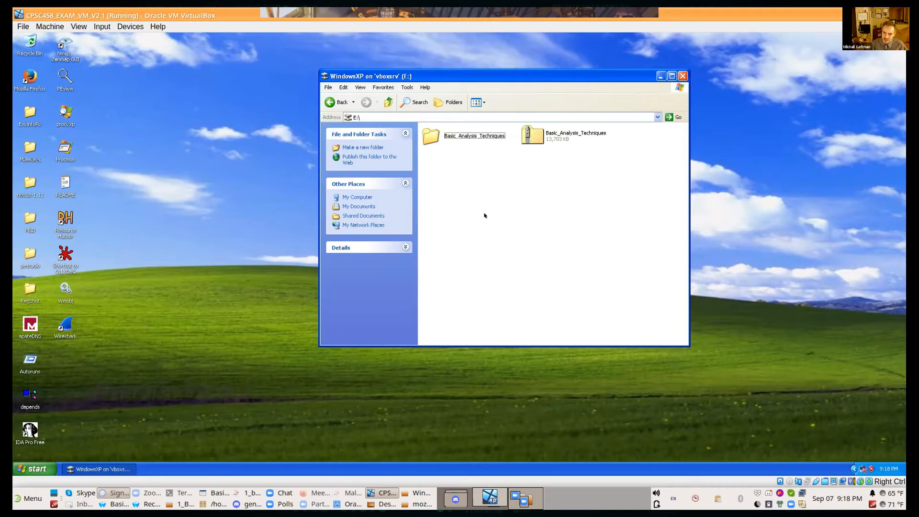
# Step: Delete the extracted Basic_Analysis_Techniques folder from the E: shared drive, keeping the zip archive
pyautogui.moveTo(487, 219); pyautogui.dragTo(451, 124)
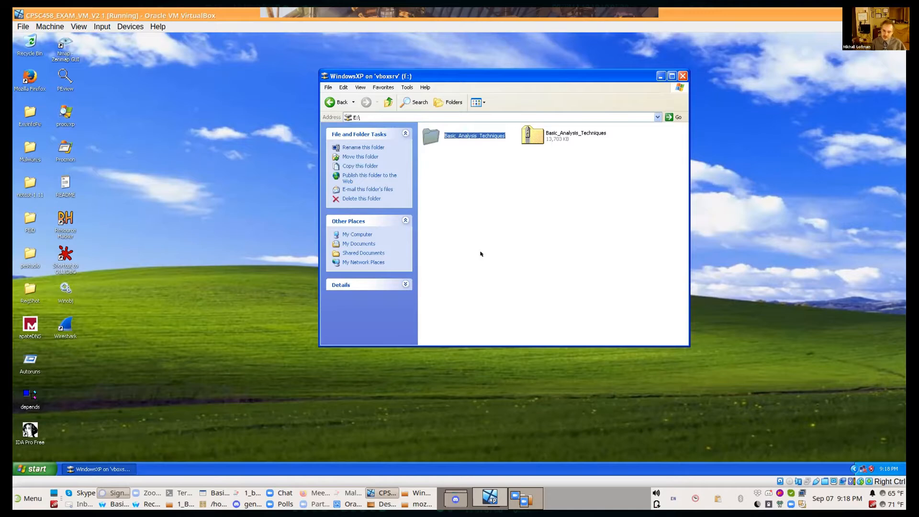
pyautogui.press('Delete')
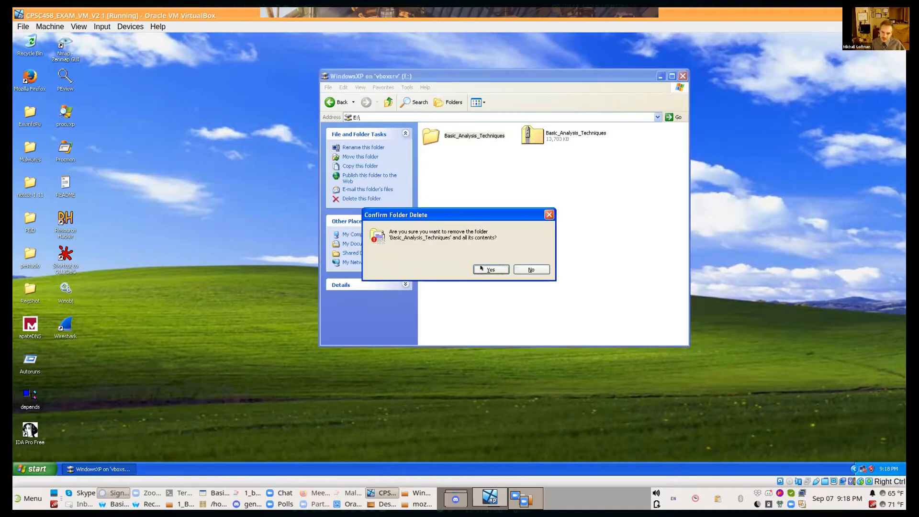
pyautogui.click(481, 268)
# Step: Set up a 7-Zip extraction of Basic_Analysis_Techniques.zip from E:\ with the Desktop as destination, keeping the Basic_Analysis_Techniques subfolder
pyautogui.click(448, 137)
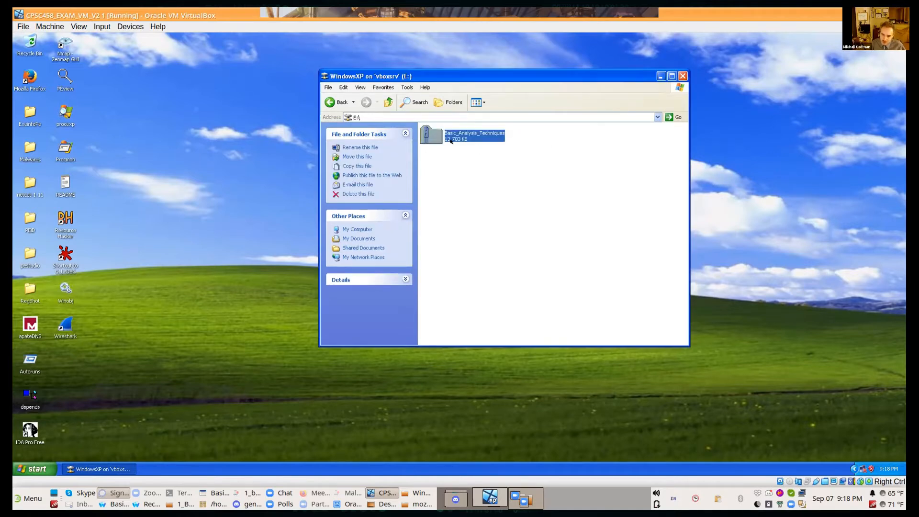
pyautogui.rightClick(453, 143)
pyautogui.moveTo(480, 186)
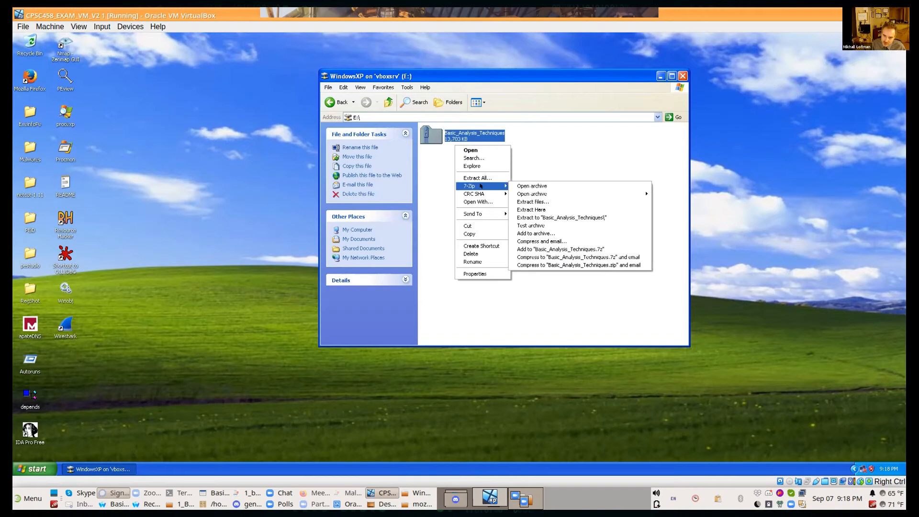
pyautogui.click(545, 201)
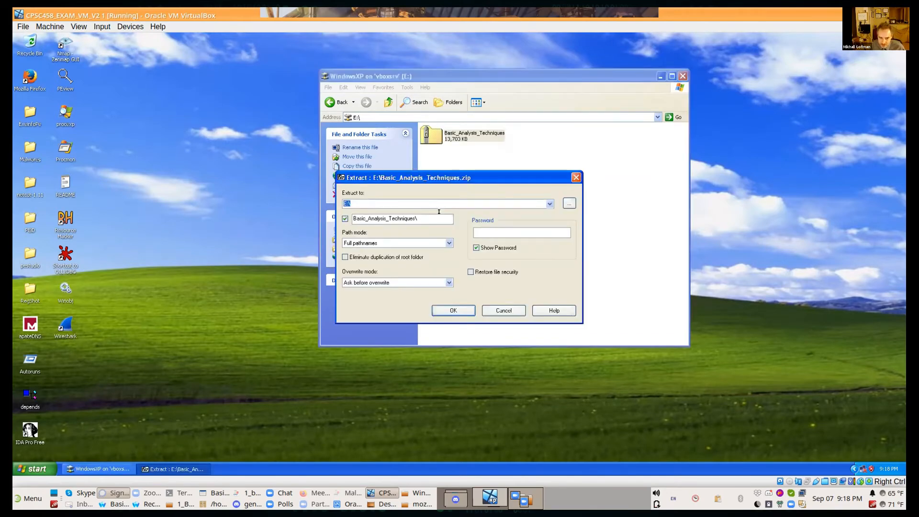
pyautogui.click(345, 218)
pyautogui.click(569, 202)
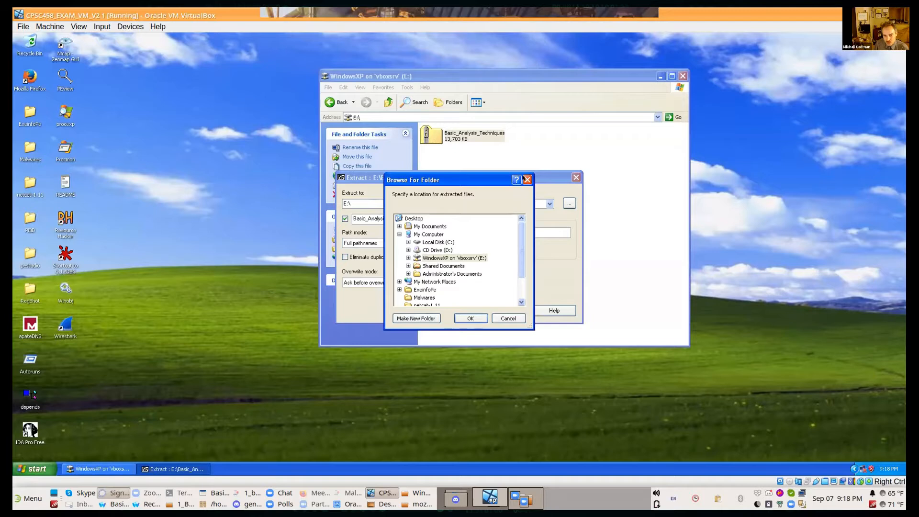
pyautogui.click(567, 201)
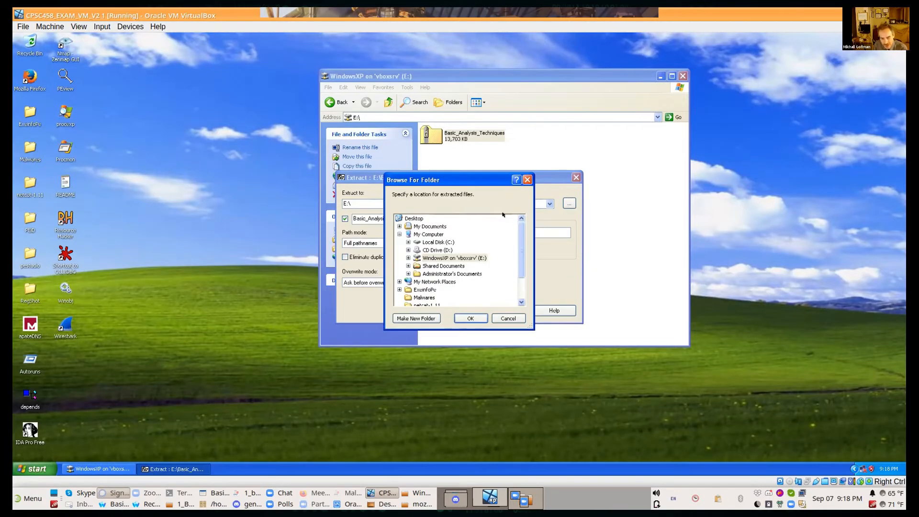
pyautogui.click(416, 217)
pyautogui.click(464, 315)
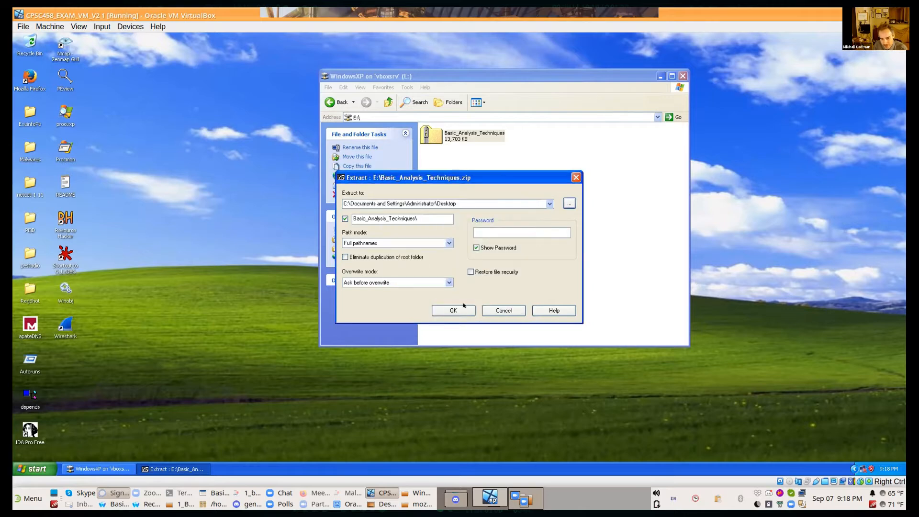
# Step: Run the extraction to the desktop and enter the archive password
pyautogui.click(463, 305)
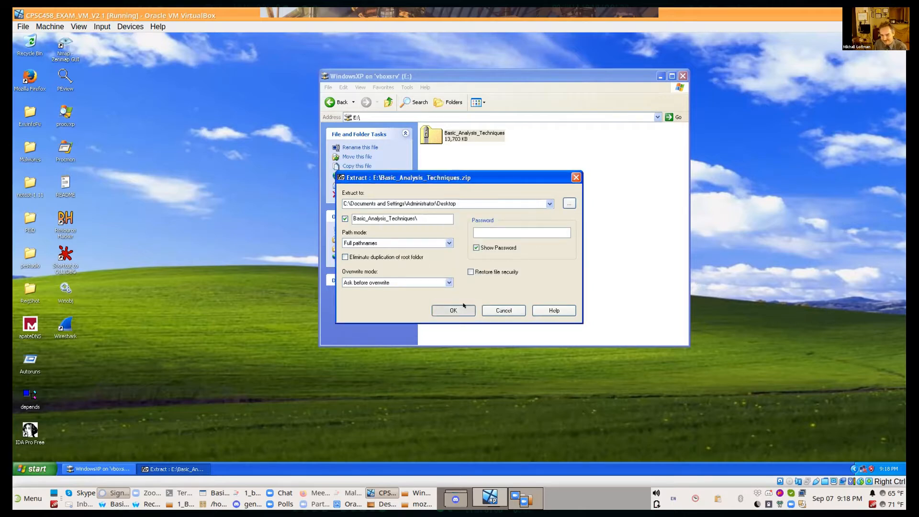
pyautogui.write('cpsc45')
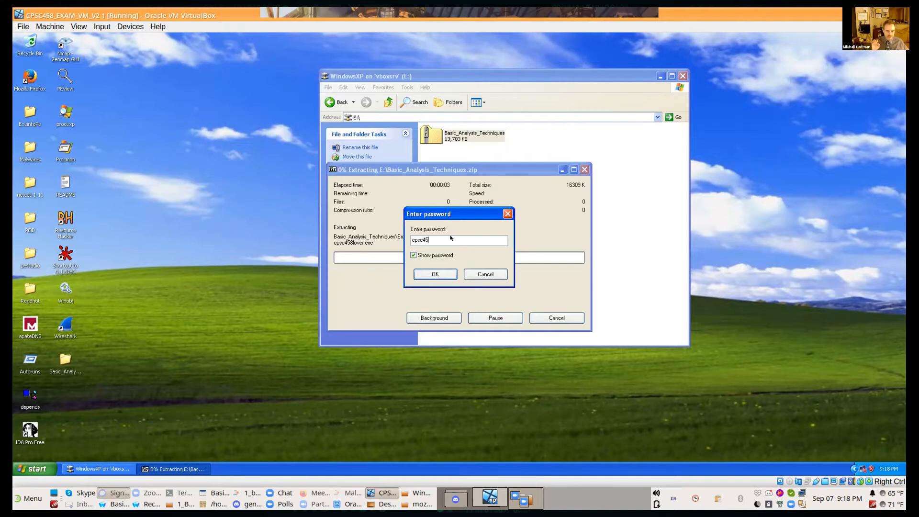
pyautogui.write('8')
pyautogui.press('Return')
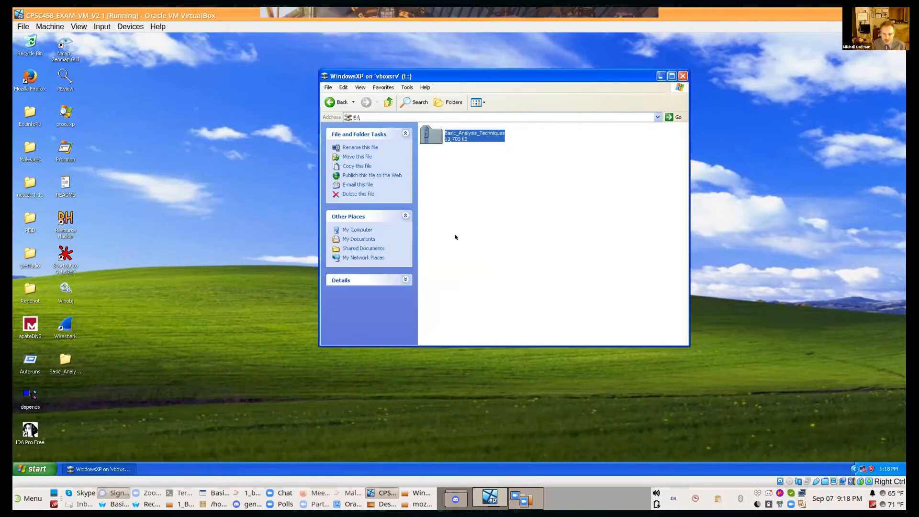
# Step: Minimize the E: drive window and inspect the extracted Basic_Analysis_Techniques folder on the desktop, including its nested folder
pyautogui.click(657, 74)
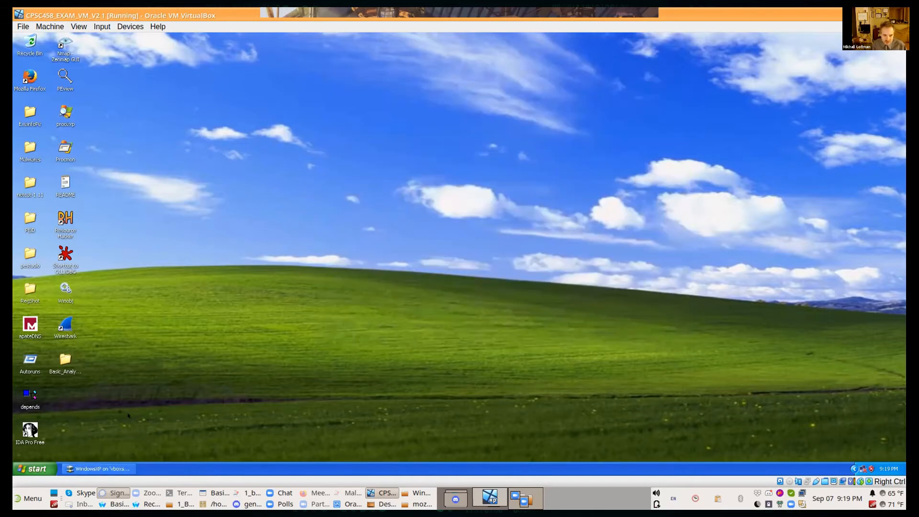
pyautogui.doubleClick(63, 358)
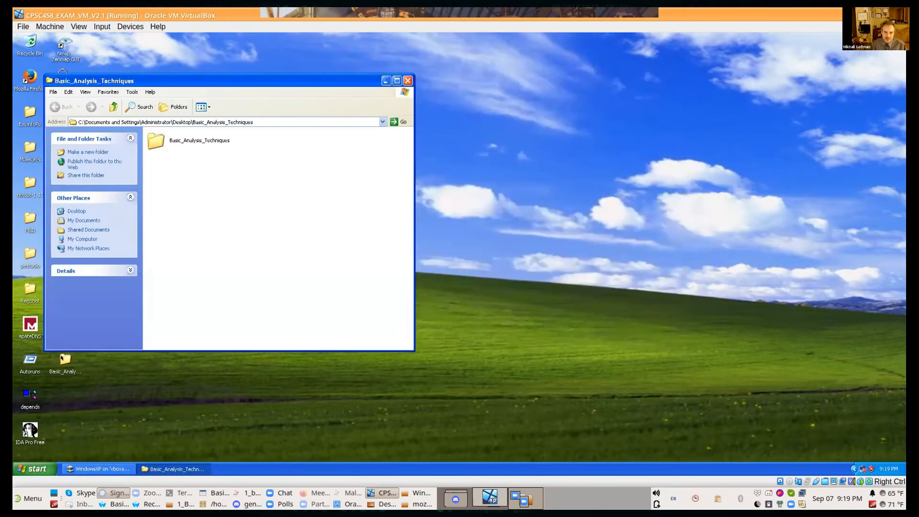
pyautogui.doubleClick(196, 137)
pyautogui.click(113, 106)
pyautogui.moveTo(148, 81); pyautogui.dragTo(517, 96)
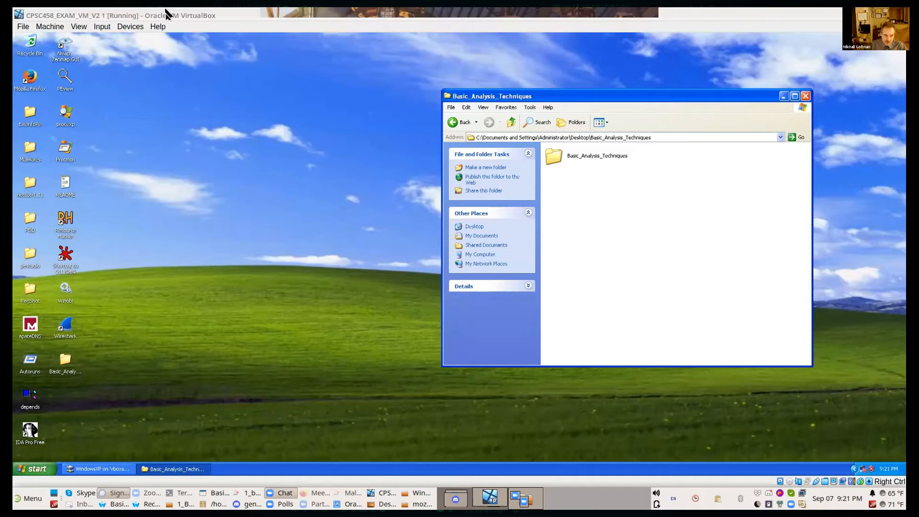
# Step: Take a snapshot of the running virtual machine named Initial Clean State
pyautogui.click(50, 26)
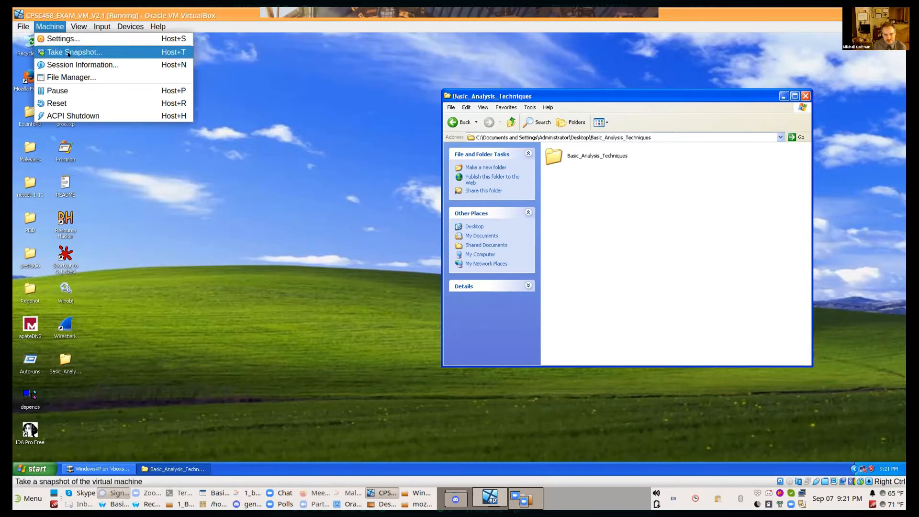
pyautogui.click(127, 52)
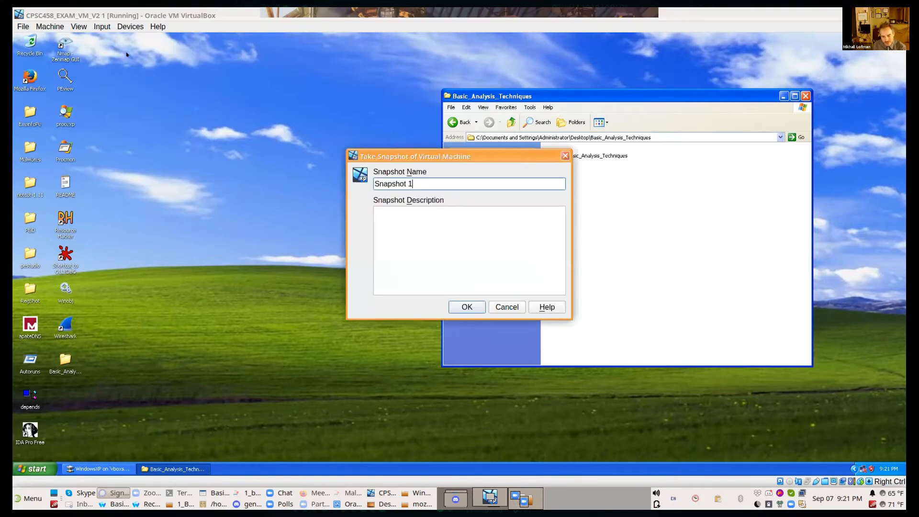
pyautogui.hotkey('ctrl', 'a')
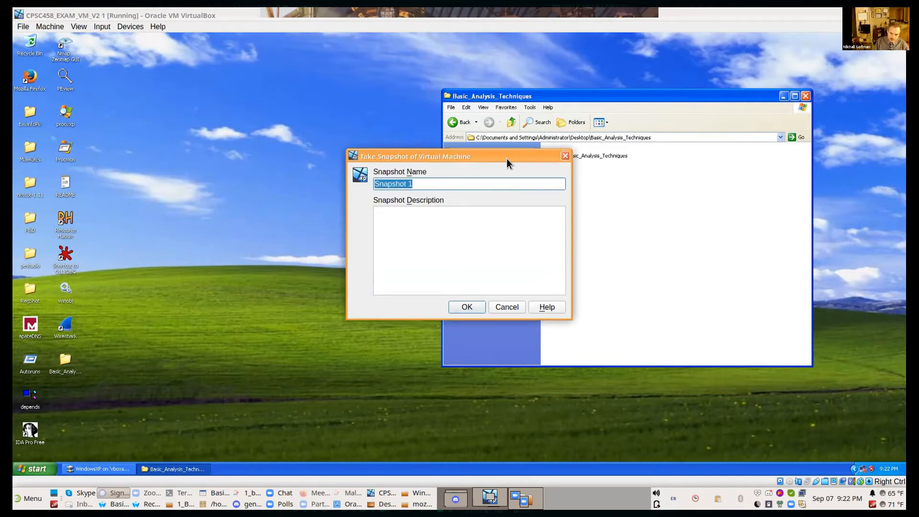
pyautogui.write('In u')
pyautogui.write('al ')
pyautogui.write('Clean St')
pyautogui.write('ate')
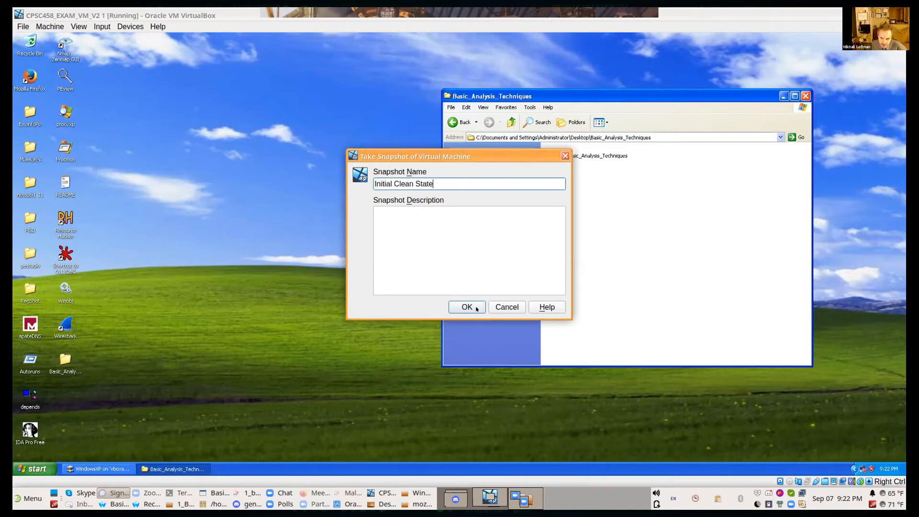
pyautogui.click(477, 308)
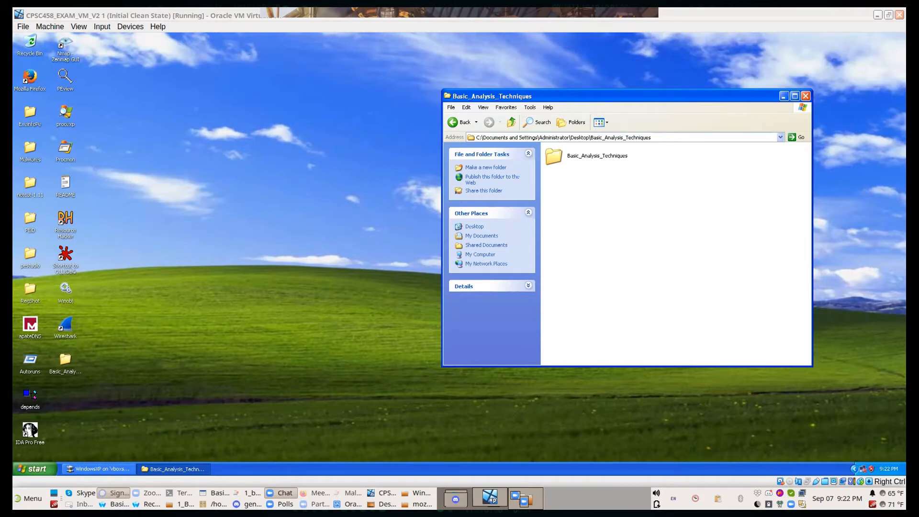
# Step: Switch to Oracle VM VirtualBox Manager and move its window so the virtual machine's desktop is partly visible behind it
pyautogui.click(380, 491)
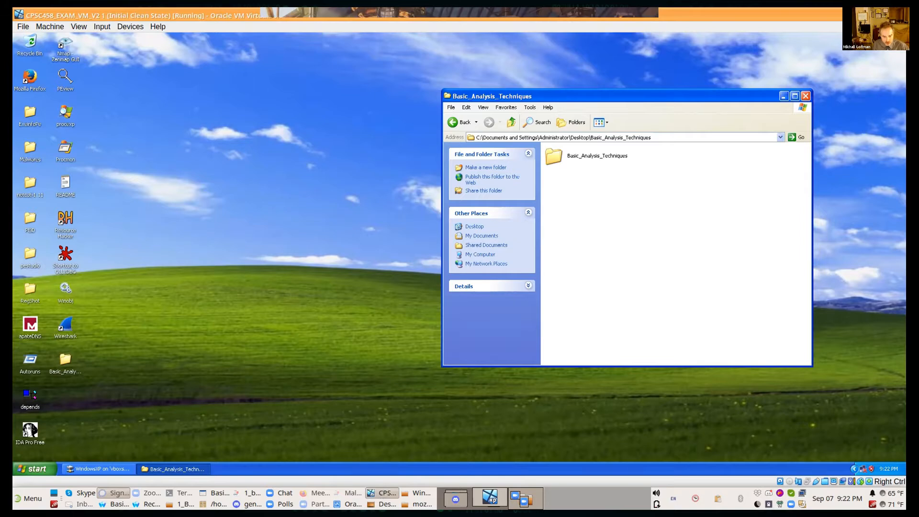
pyautogui.click(349, 504)
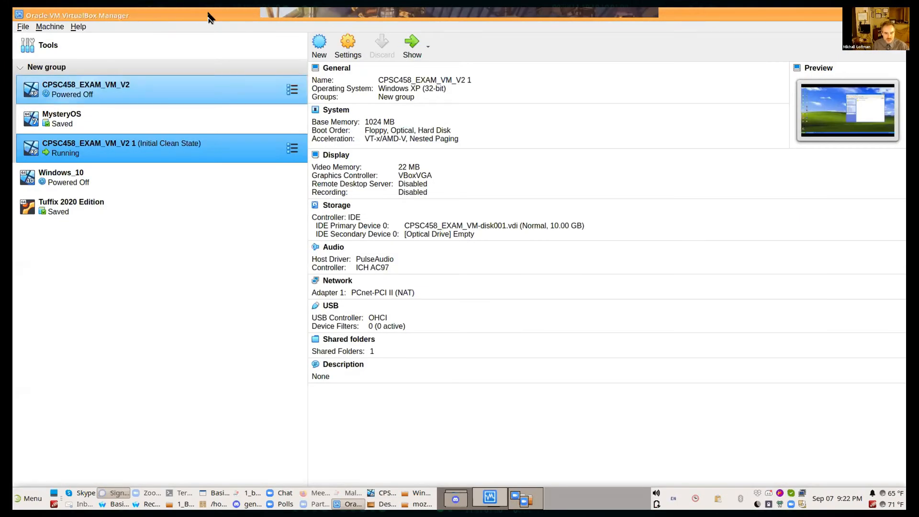
pyautogui.moveTo(208, 15); pyautogui.dragTo(515, 129)
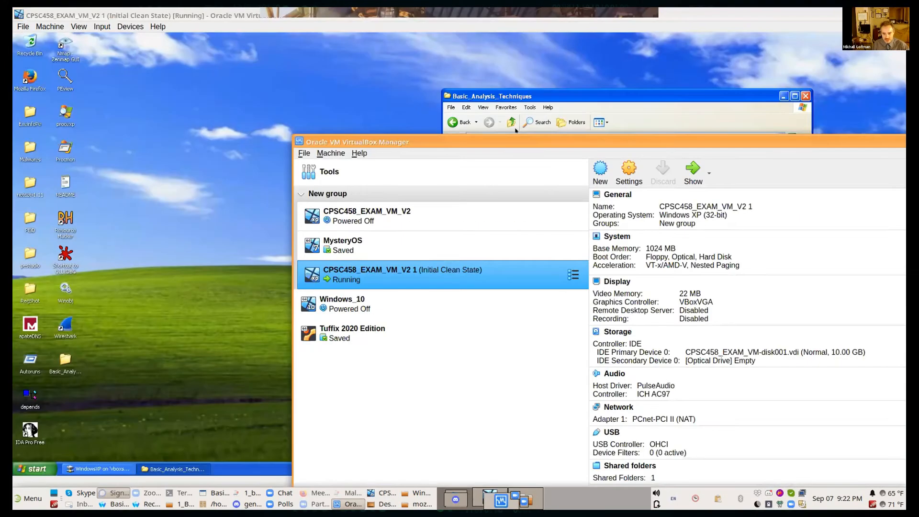
# Step: Examine the Display, Audio, Network, Serial Ports and USB settings of CPSC458_EXAM_VM_V2 1, then close them without changes
pyautogui.rightClick(462, 263)
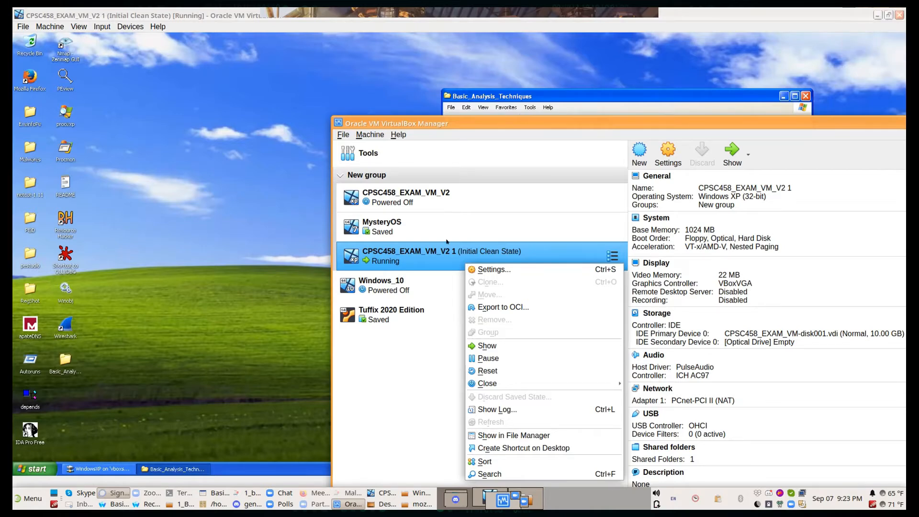
pyautogui.click(416, 257)
pyautogui.rightClick(416, 257)
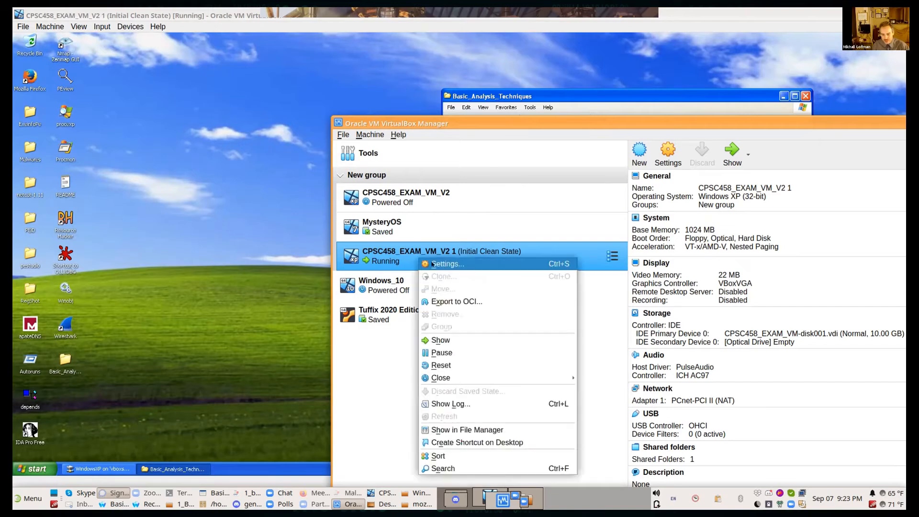
pyautogui.click(432, 263)
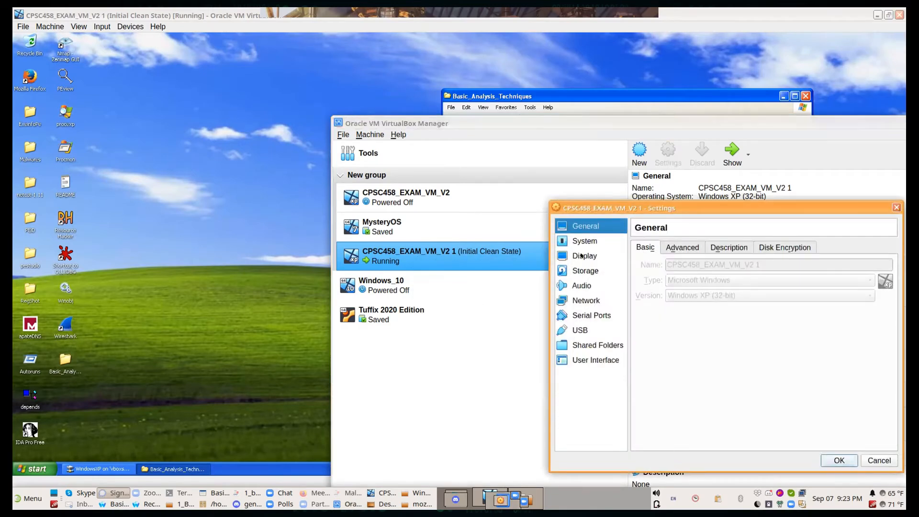
pyautogui.click(585, 255)
pyautogui.click(581, 285)
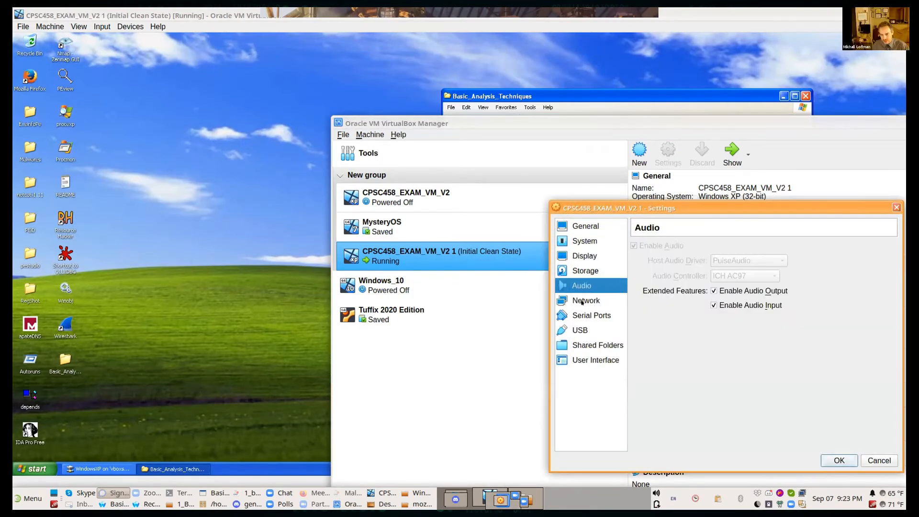
pyautogui.click(582, 301)
pyautogui.click(580, 317)
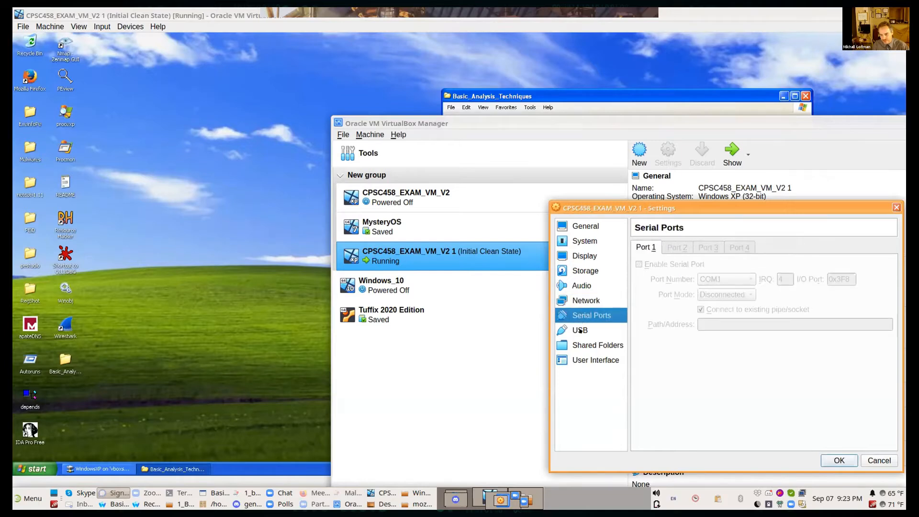
pyautogui.click(580, 331)
pyautogui.moveTo(724, 204); pyautogui.dragTo(445, 199)
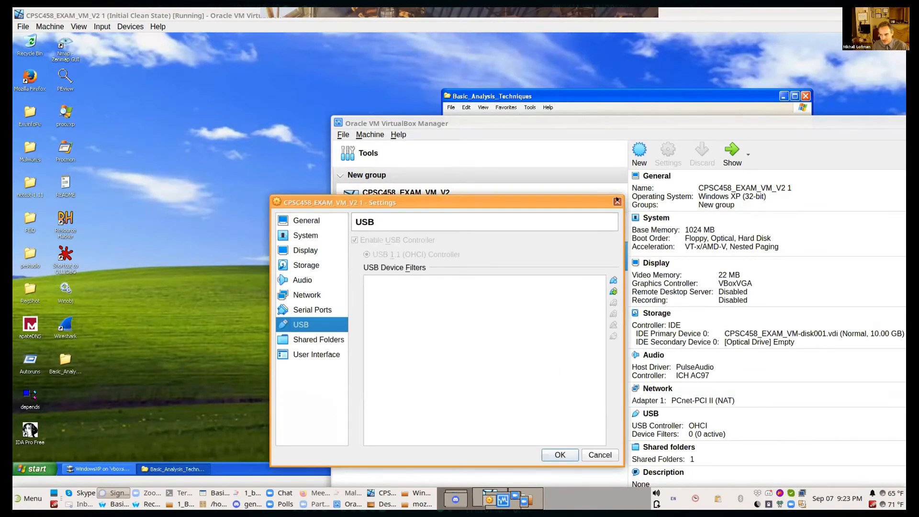
pyautogui.click(617, 202)
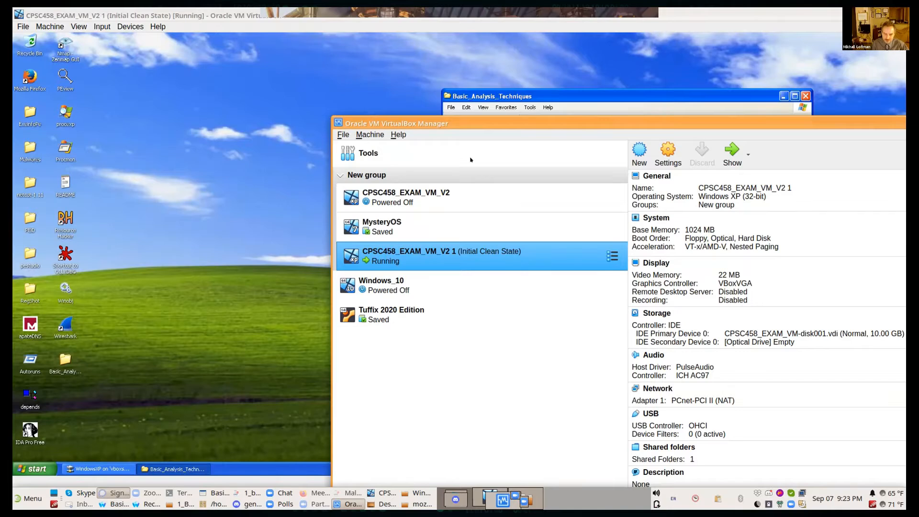
# Step: Reposition the VirtualBox Manager window and open the VirtualBox preferences at the Virtual Machine input shortcuts
pyautogui.moveTo(484, 131); pyautogui.dragTo(757, 164)
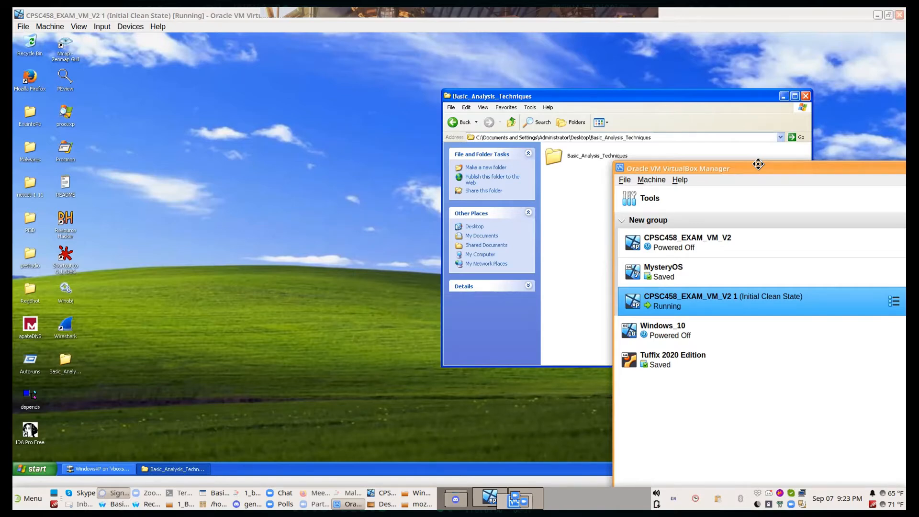
pyautogui.moveTo(758, 164); pyautogui.dragTo(290, 93)
pyautogui.click(290, 95)
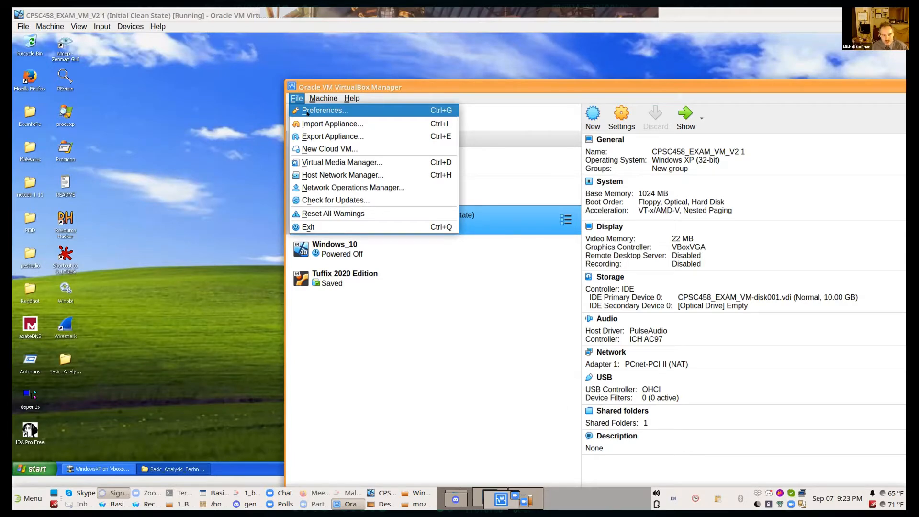
pyautogui.press('Escape')
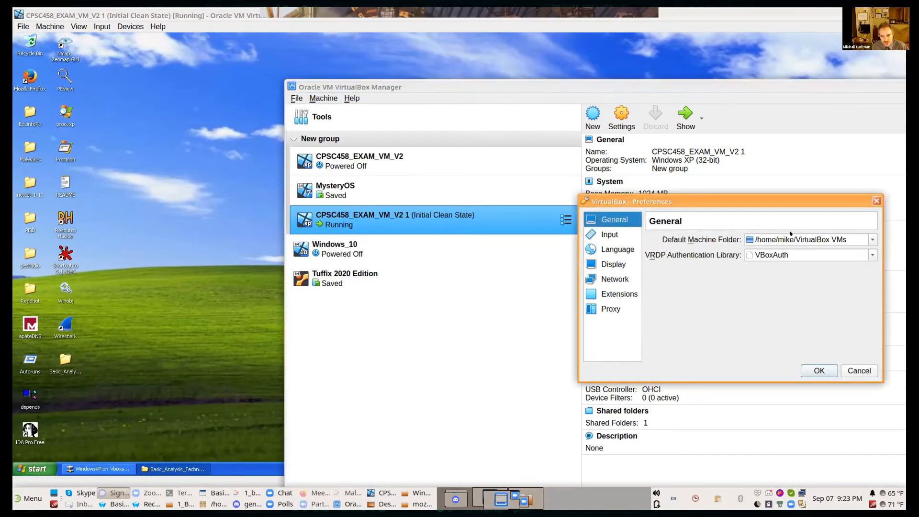
pyautogui.moveTo(799, 200); pyautogui.dragTo(551, 202)
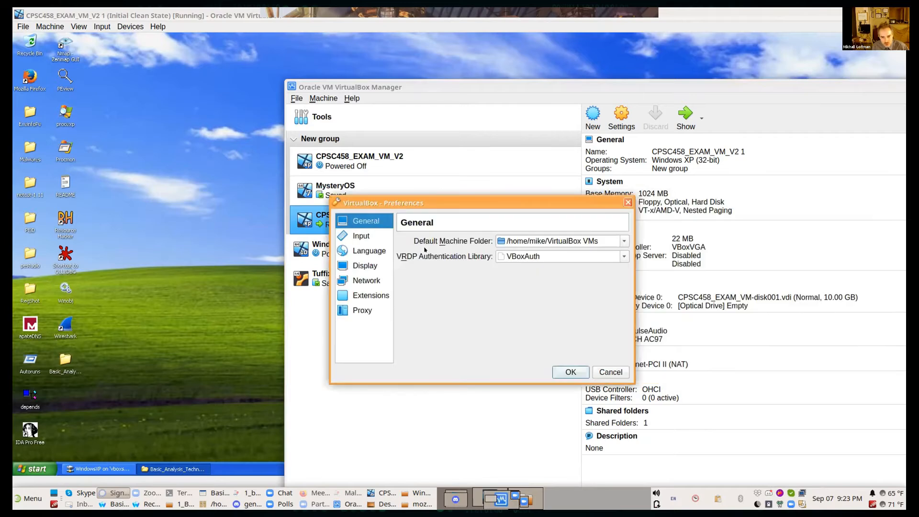
pyautogui.click(360, 235)
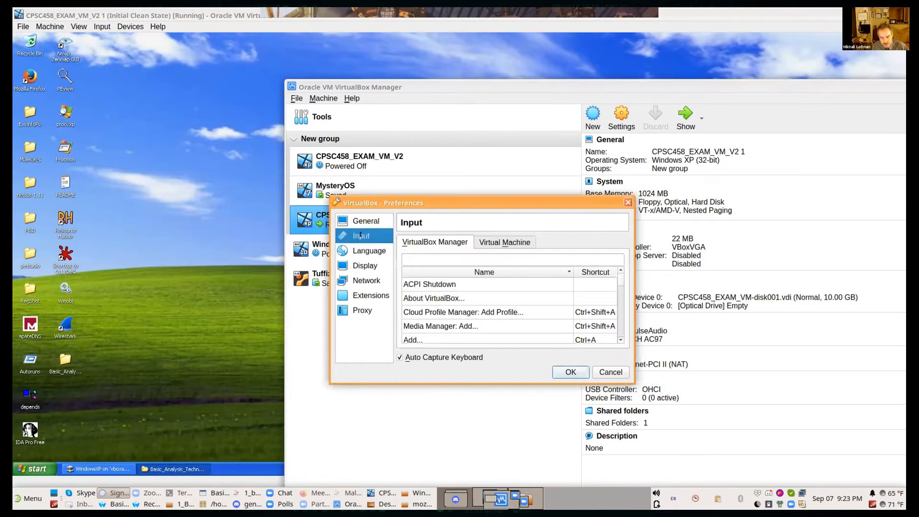
pyautogui.click(493, 242)
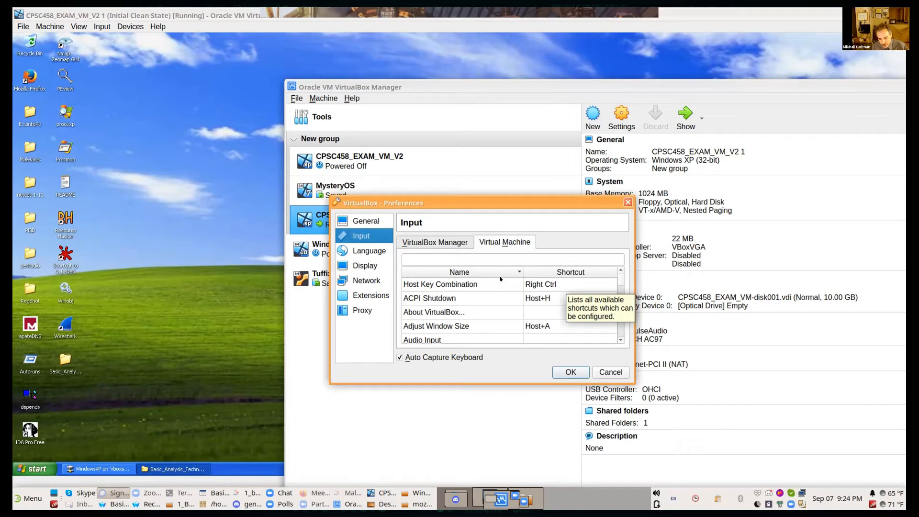
# Step: Examine the Host Key Combination and the other virtual machine shortcuts, then close the preferences without changes
pyautogui.click(612, 279)
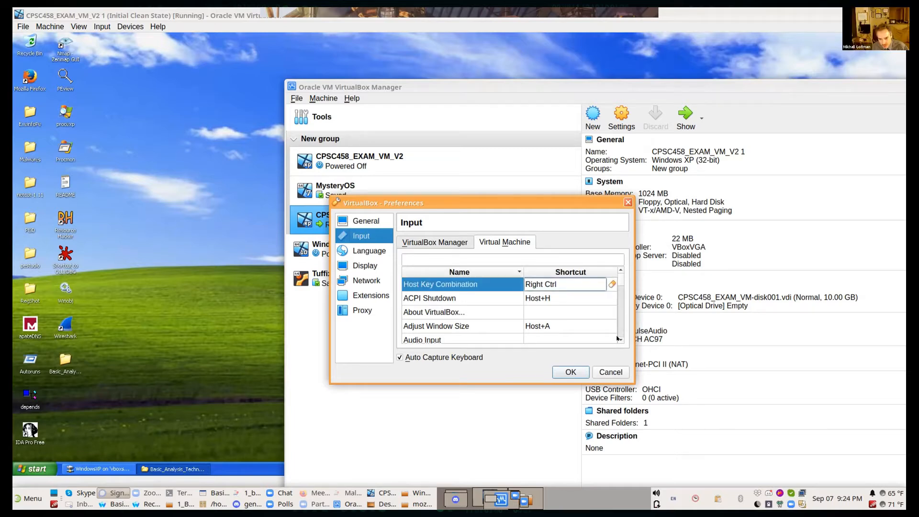
pyautogui.scroll(-1, 618, 337)
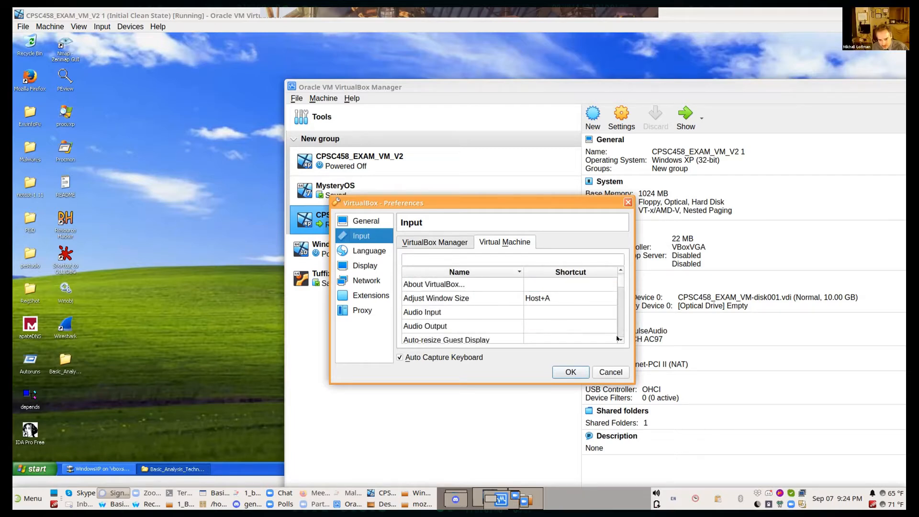
pyautogui.scroll(-1, 618, 338)
pyautogui.scroll(-1, 618, 338)
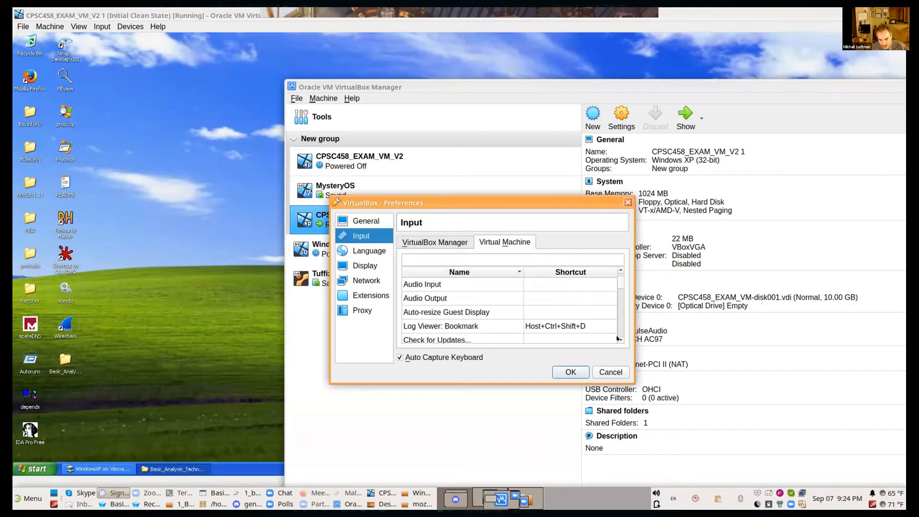
pyautogui.scroll(-1, 618, 338)
pyautogui.scroll(-3, 617, 338)
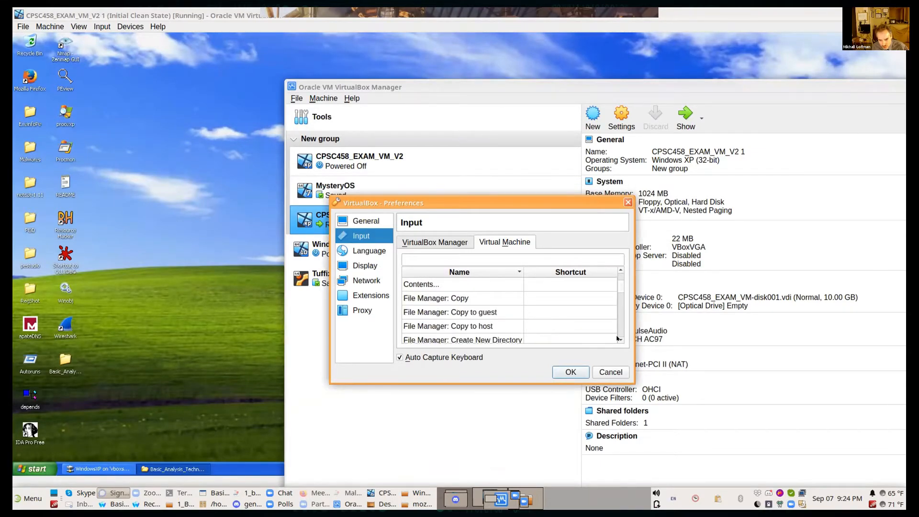
pyautogui.scroll(-2, 618, 338)
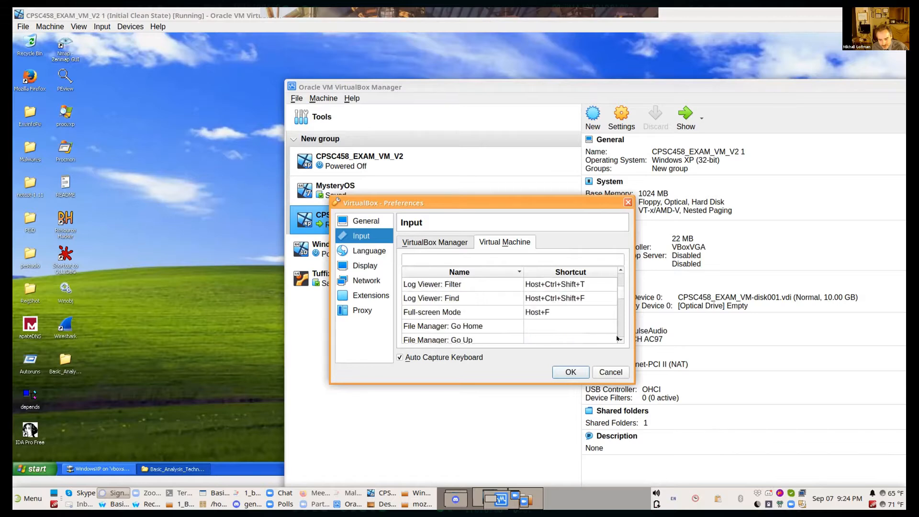
pyautogui.scroll(-1, 618, 338)
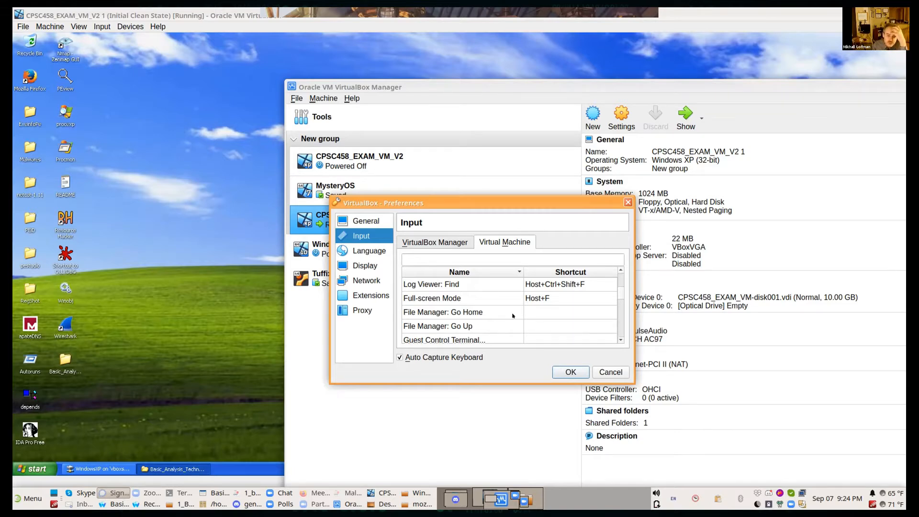
pyautogui.scroll(3, 512, 315)
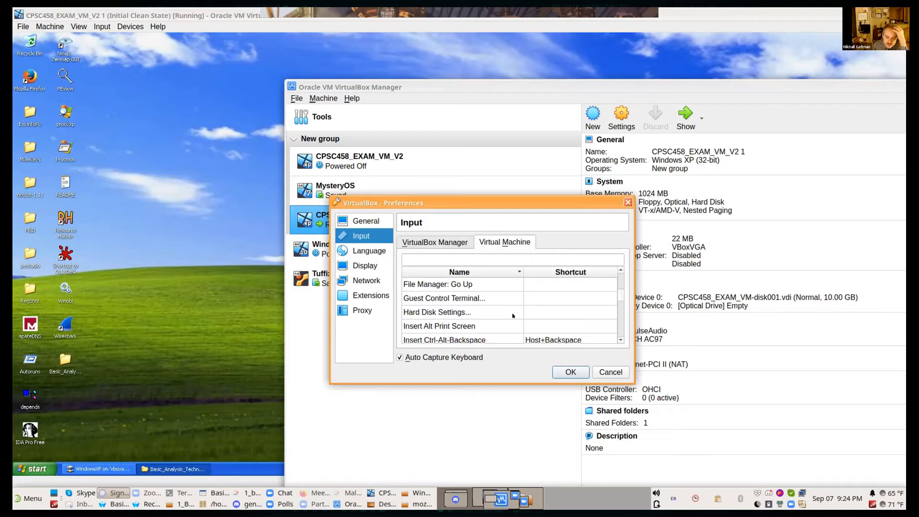
pyautogui.scroll(-2, 566, 308)
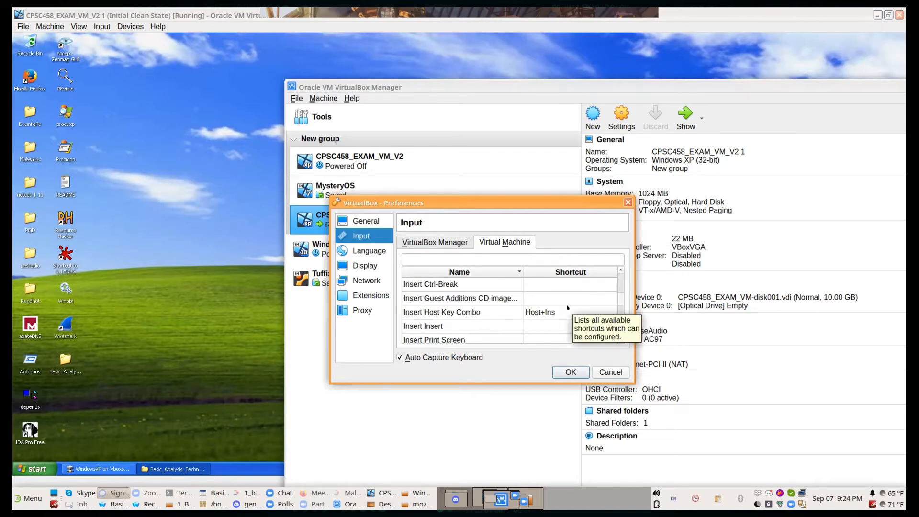
pyautogui.scroll(-2, 567, 308)
pyautogui.scroll(-1, 566, 308)
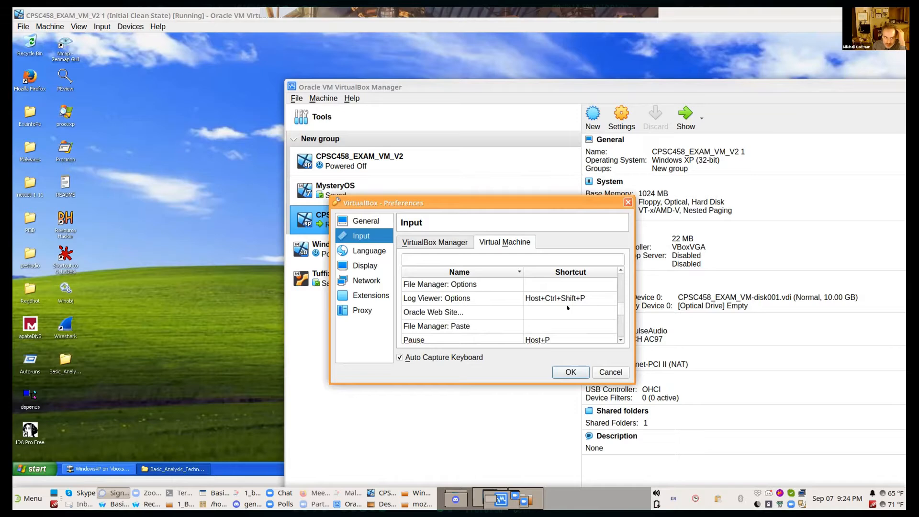
pyautogui.scroll(3, 567, 307)
pyautogui.scroll(1, 566, 308)
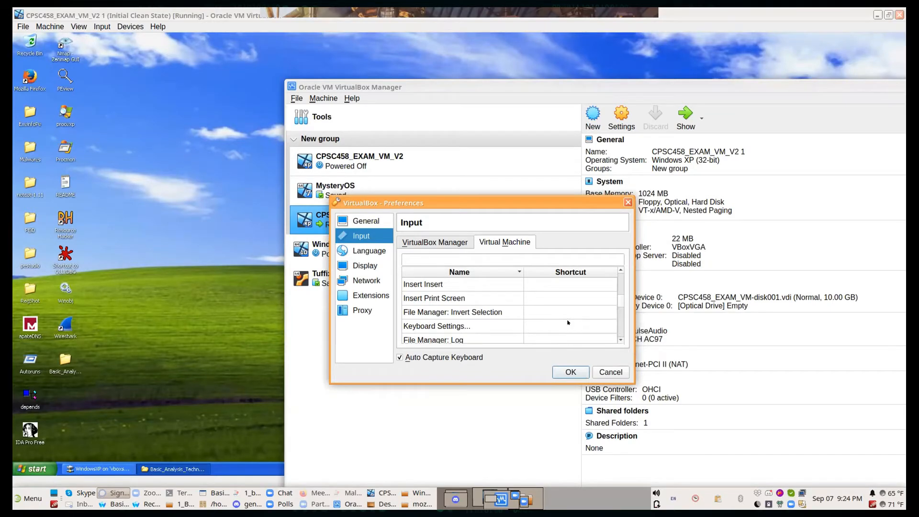
pyautogui.scroll(10, 568, 322)
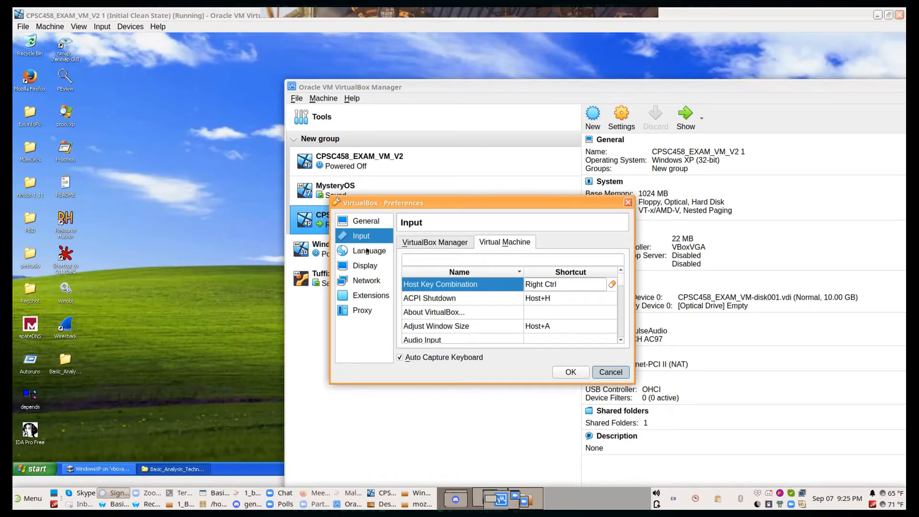
pyautogui.click(611, 372)
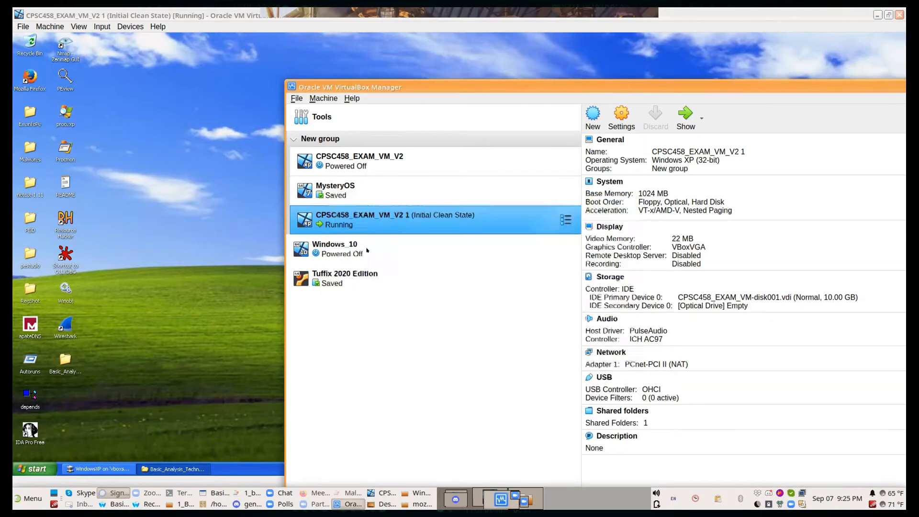
# Step: Show the snapshots of CPSC458_EXAM_VM_V2 1 in VirtualBox Manager
pyautogui.rightClick(343, 213)
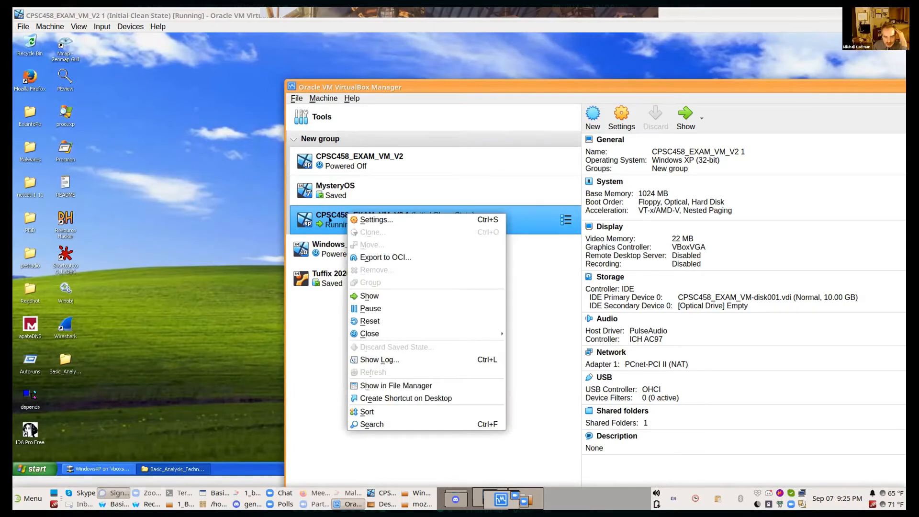
pyautogui.click(330, 220)
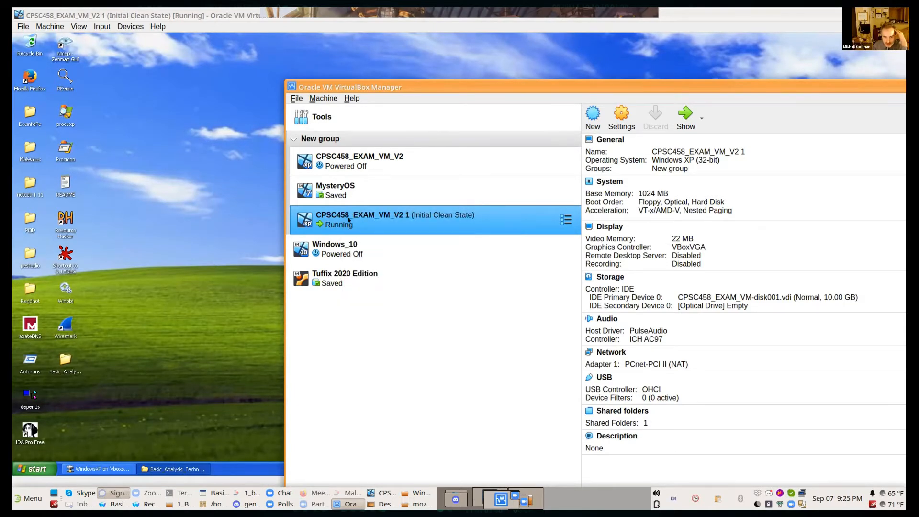
pyautogui.click(319, 94)
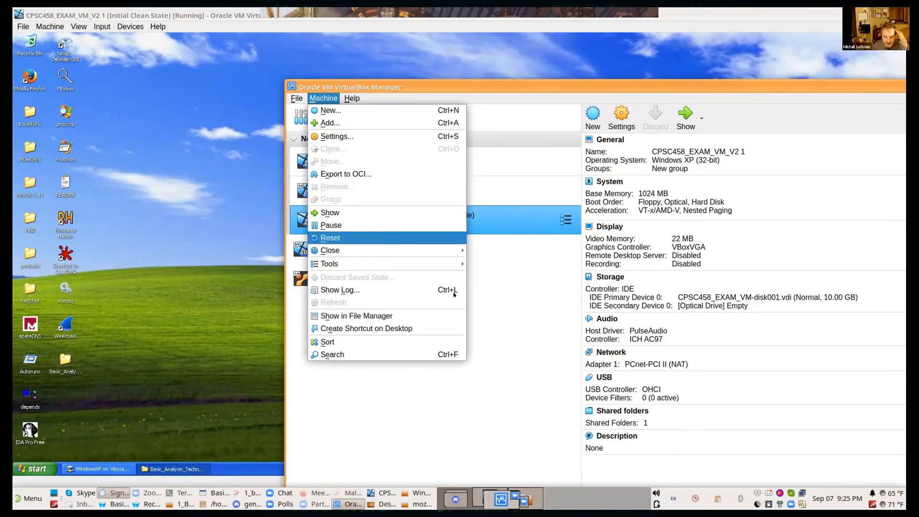
pyautogui.moveTo(455, 265)
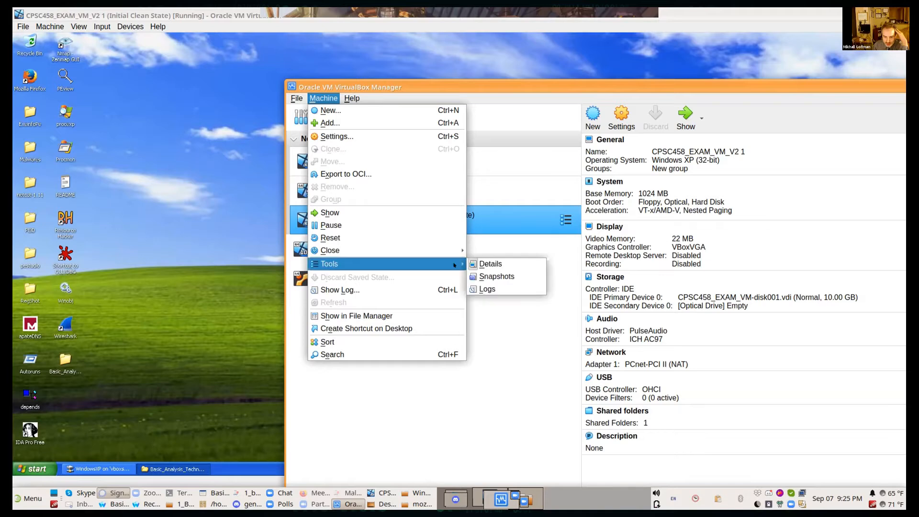
pyautogui.click(534, 278)
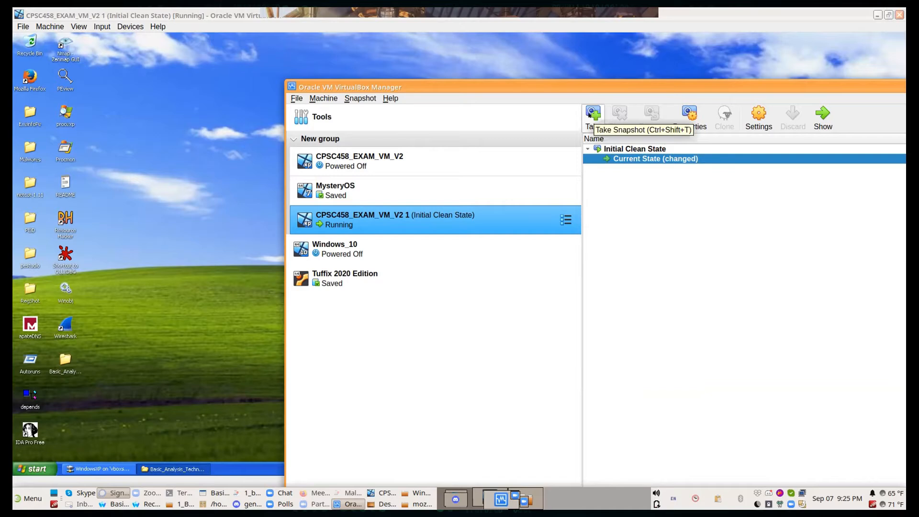
# Step: In the running virtual machine, minimize the Basic_Analysis_Techniques window and send 15 desktop items, including Malwares, Wireshark and Basic_Analysis_Techniques, to the Recycle Bin
pyautogui.click(211, 150)
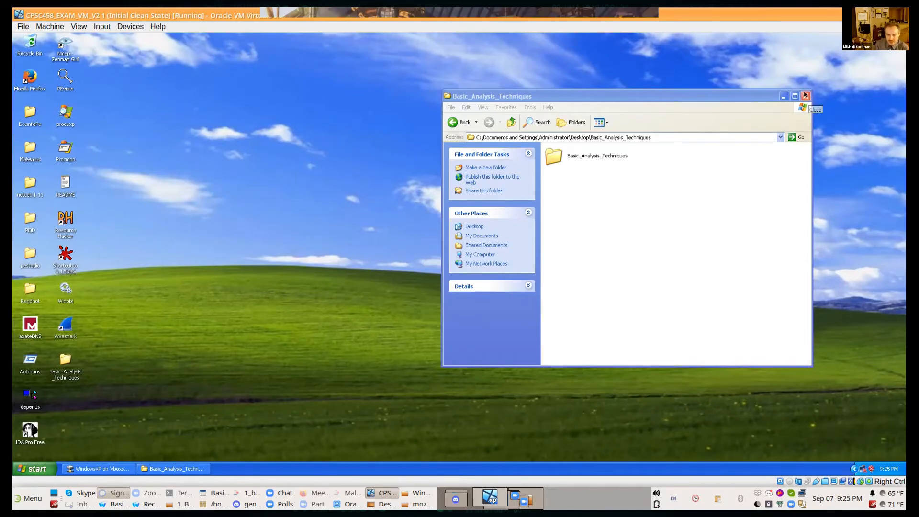
pyautogui.click(783, 96)
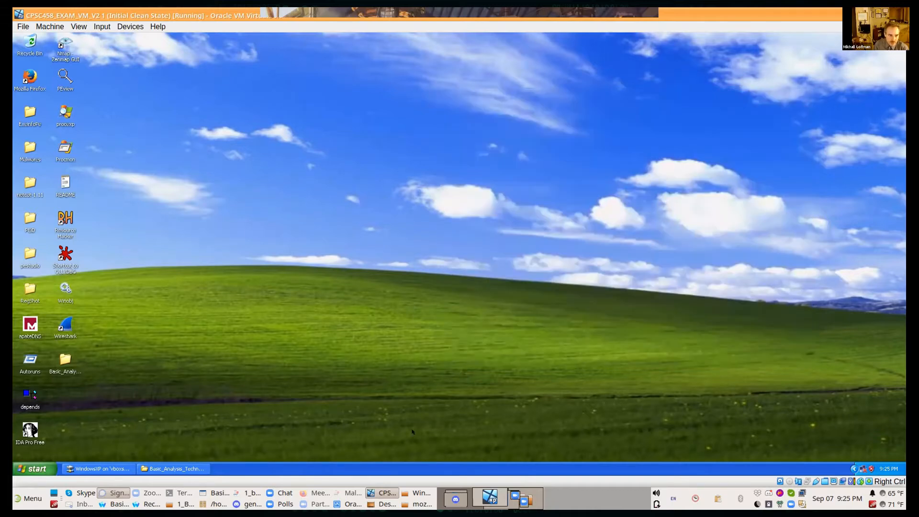
pyautogui.hotkey('ctrl', 'a')
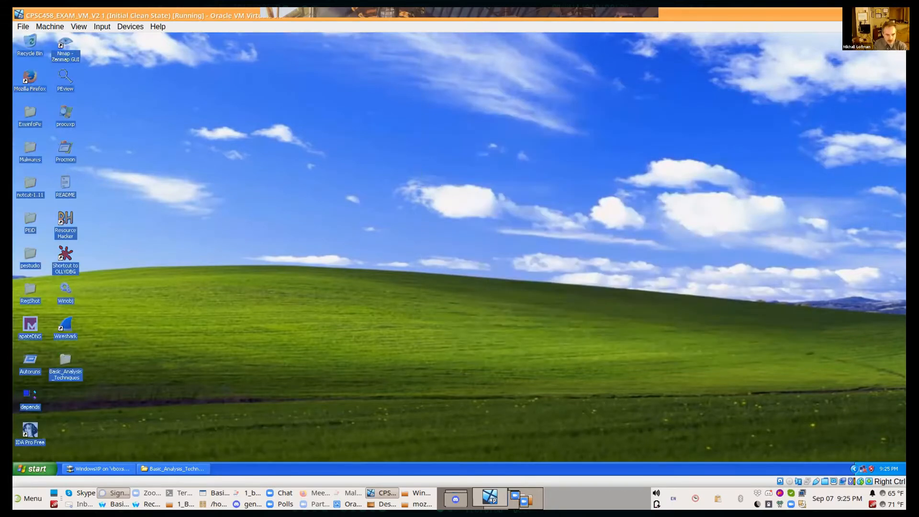
pyautogui.click(211, 348)
pyautogui.hotkey('ctrl', 'a')
pyautogui.press('Delete')
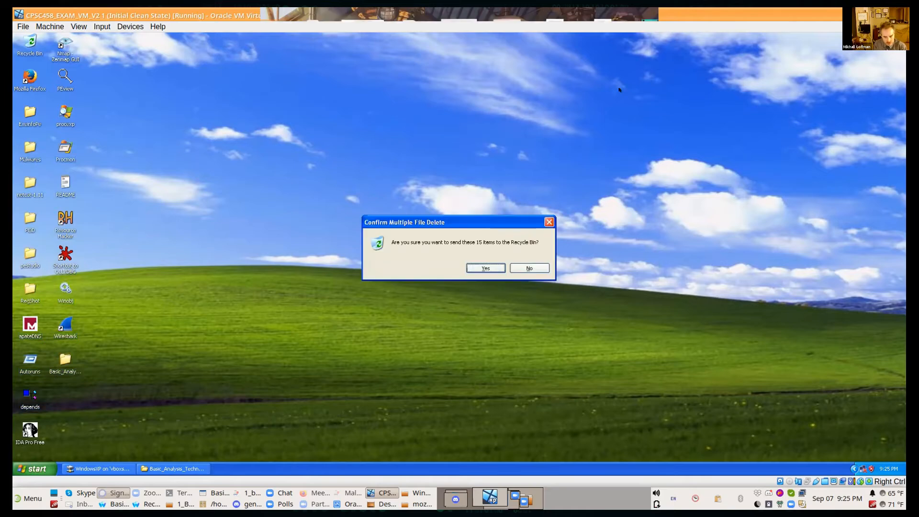
pyautogui.press('Return')
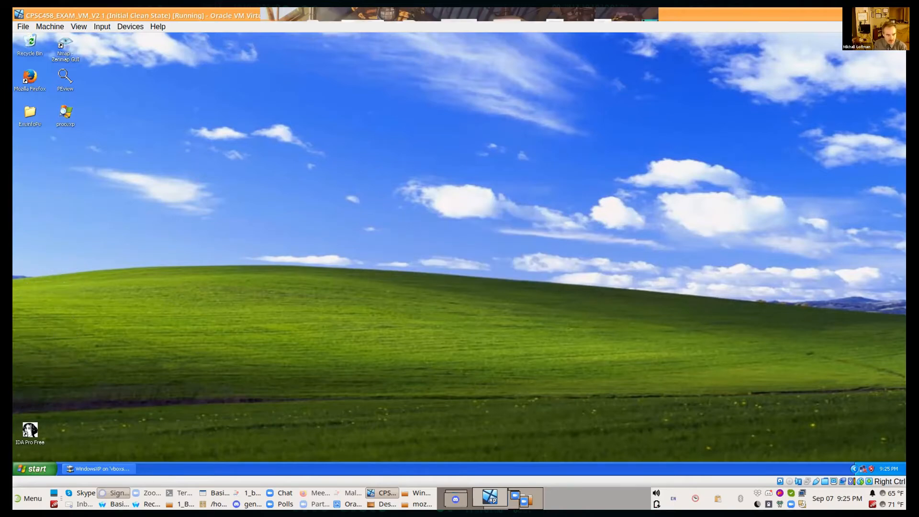
# Step: Send the remaining Mozilla Firefox, ExeinfoPe, PEview, procexp and IDA Pro Free desktop items to the Recycle Bin
pyautogui.moveTo(121, 447); pyautogui.dragTo(41, 90)
pyautogui.press('Delete')
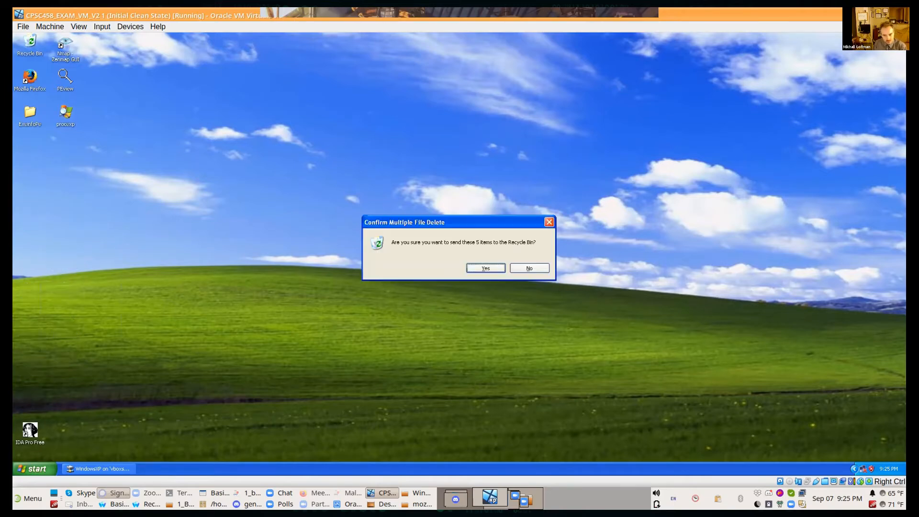
pyautogui.press('Return')
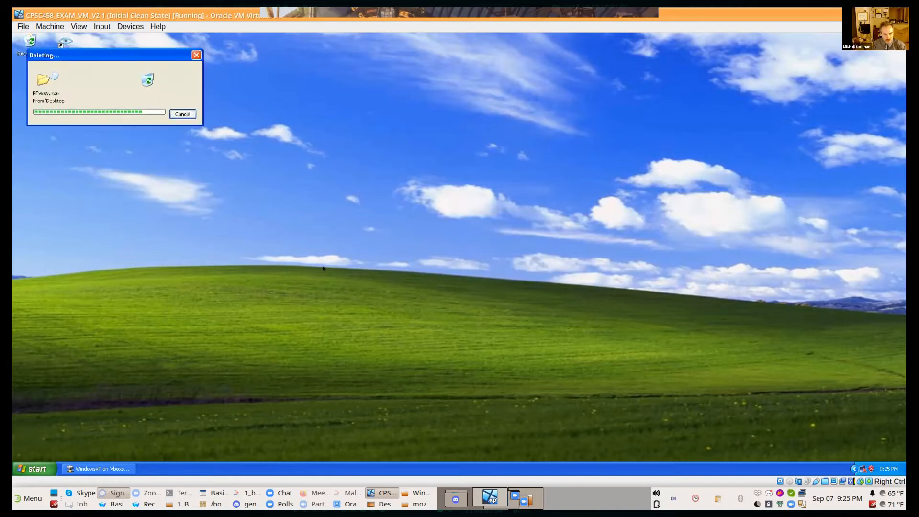
# Step: Open Notepad in the virtual machine and write "You suck--no, you really do!!!", a blank line, and "Hahaha"
pyautogui.rightClick(307, 263)
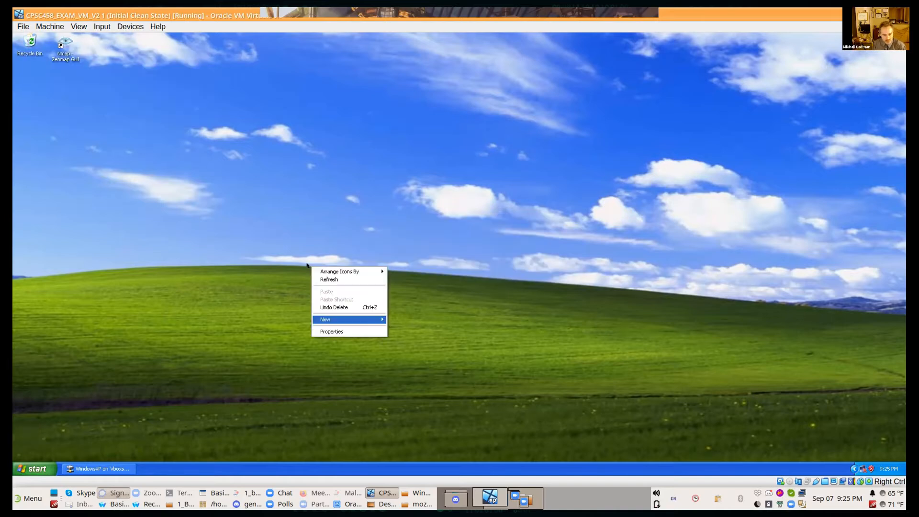
pyautogui.click(500, 251)
pyautogui.click(38, 467)
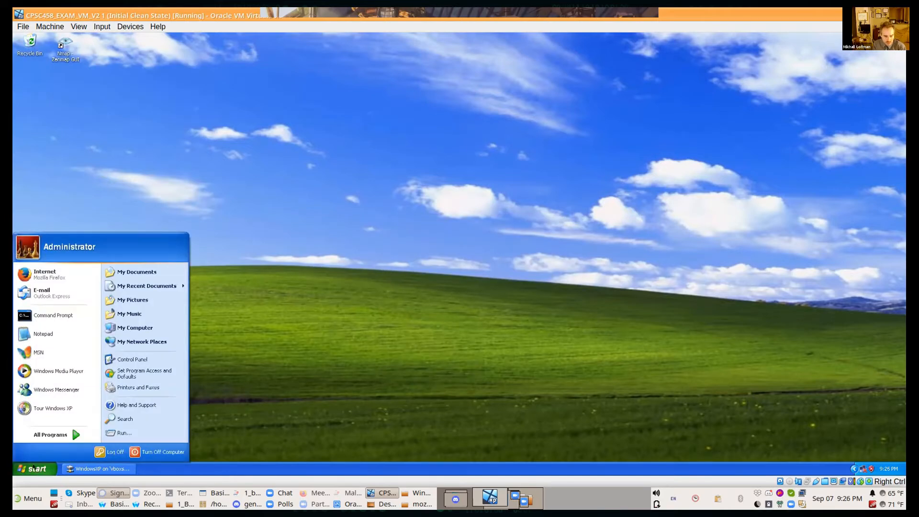
pyautogui.click(48, 331)
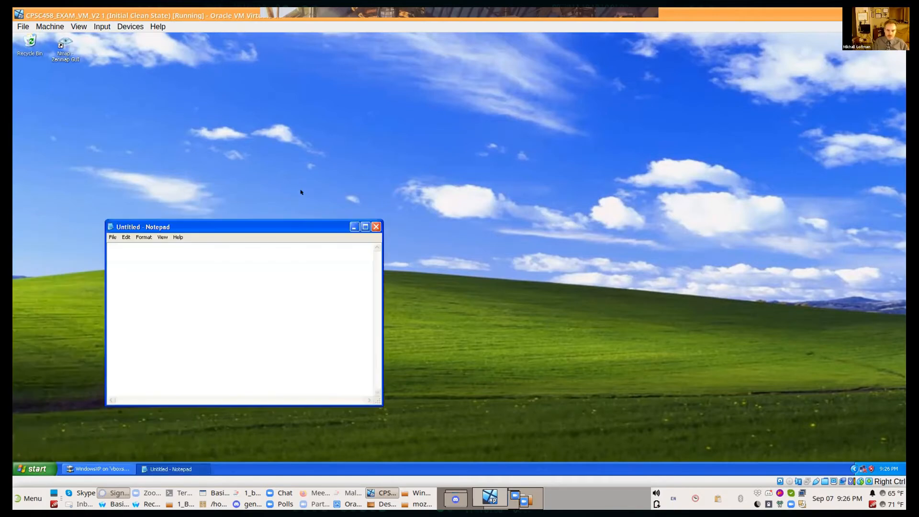
pyautogui.write('YOu')
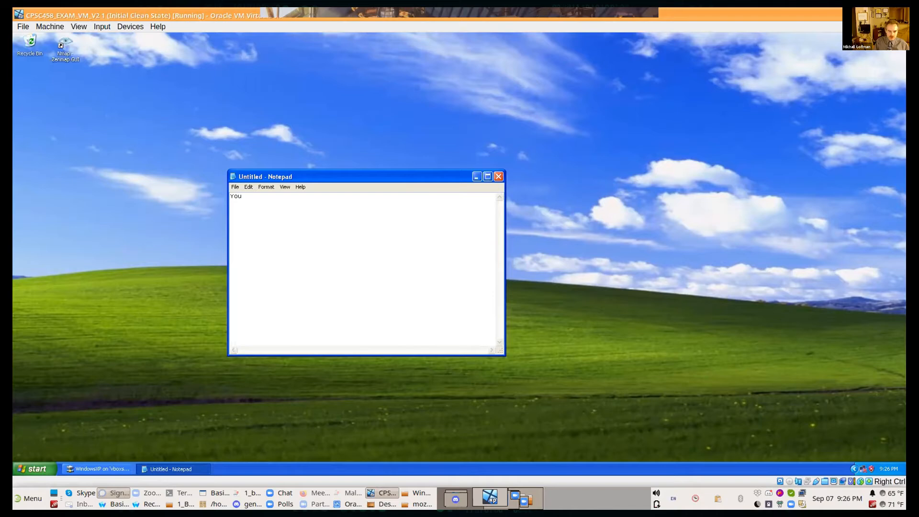
pyautogui.write(' suck--no, you really do!!')
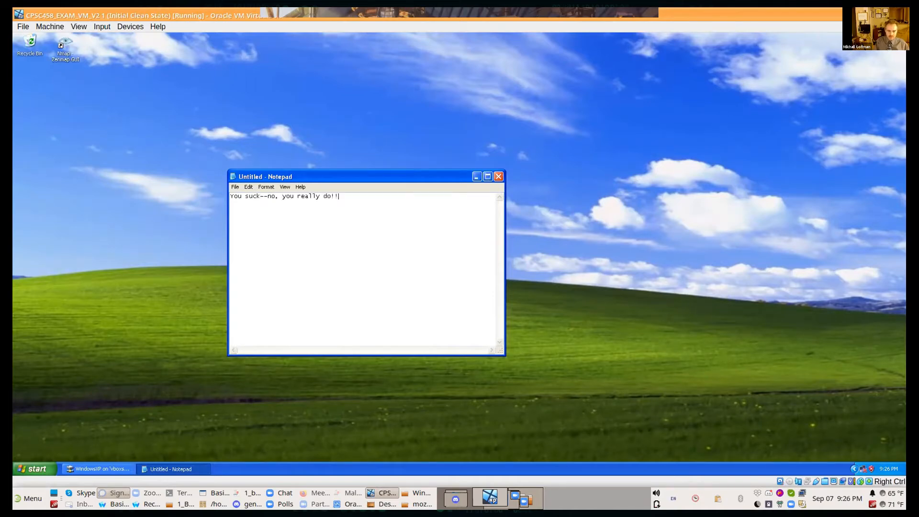
pyautogui.write('Hahaha!')
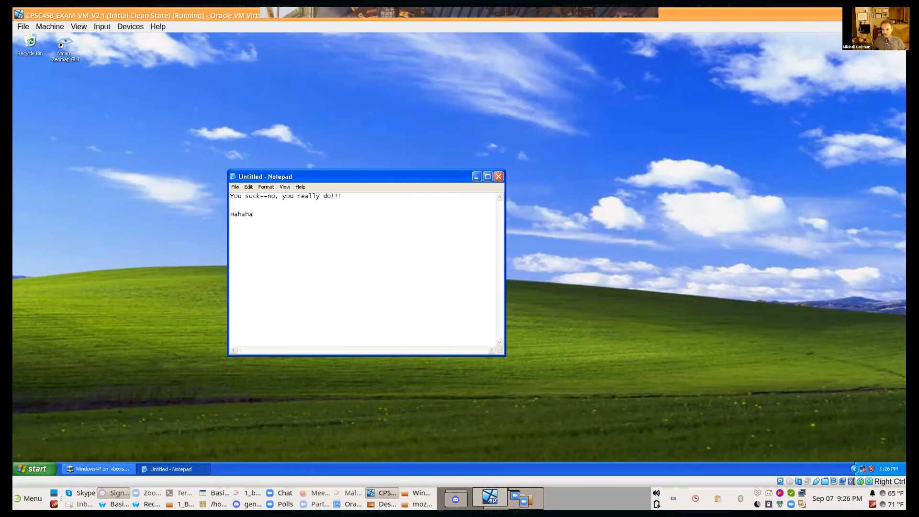
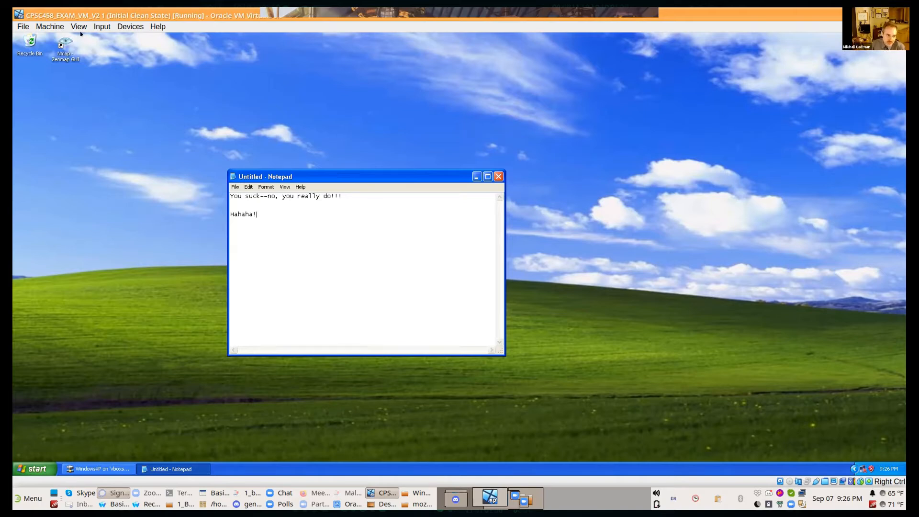
# Step: Power off the virtual machine while restoring the 'Initial Clean State' snapshot, and start CPSC458_EXAM_VM_V2 1 again from VirtualBox Manager
pyautogui.click(23, 26)
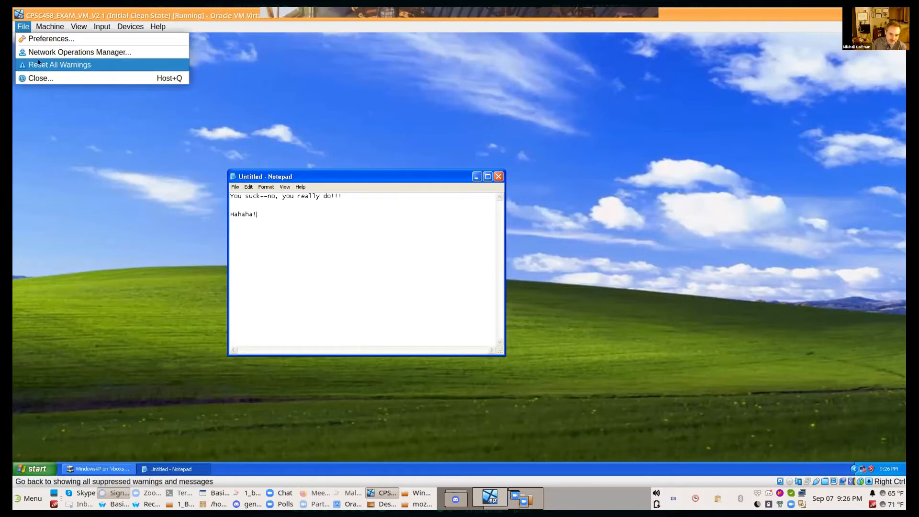
pyautogui.click(39, 78)
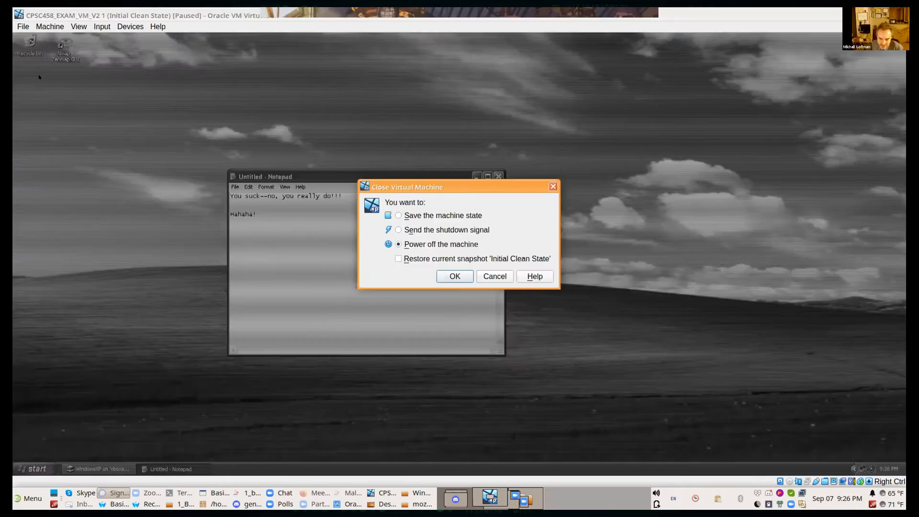
pyautogui.click(397, 258)
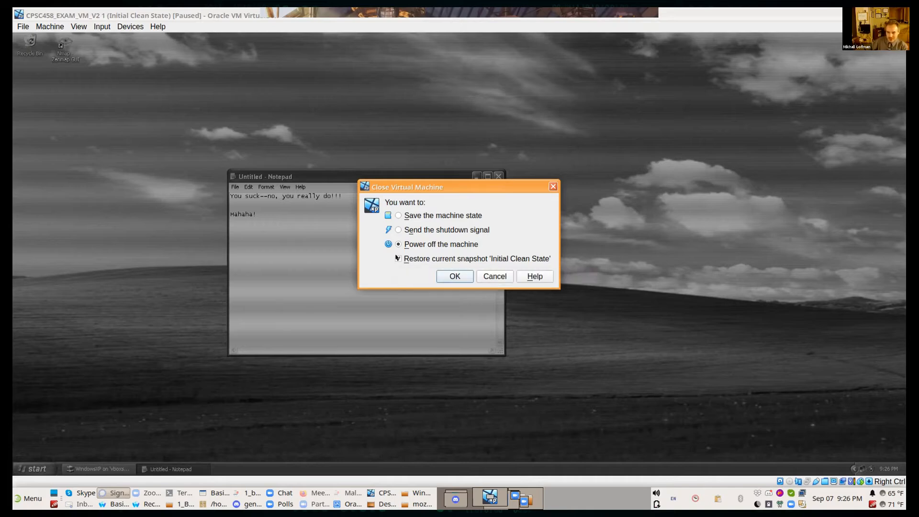
pyautogui.click(441, 275)
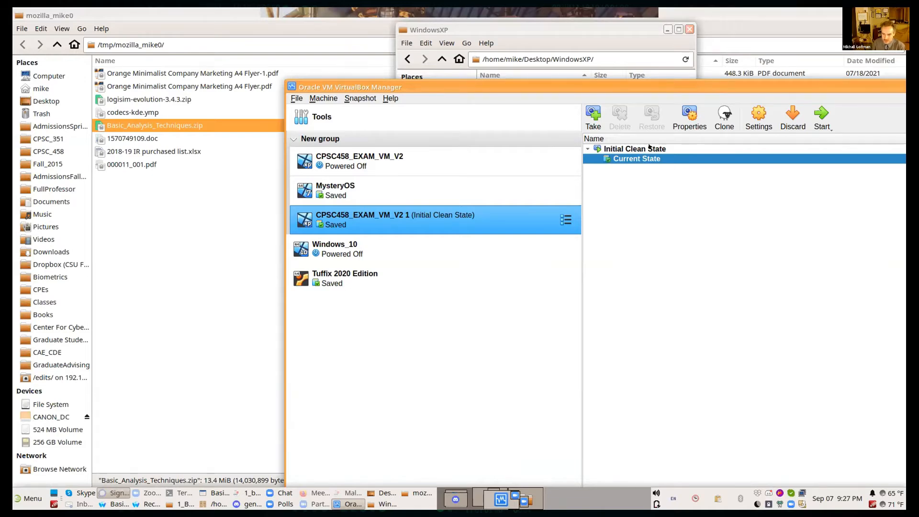
pyautogui.click(818, 111)
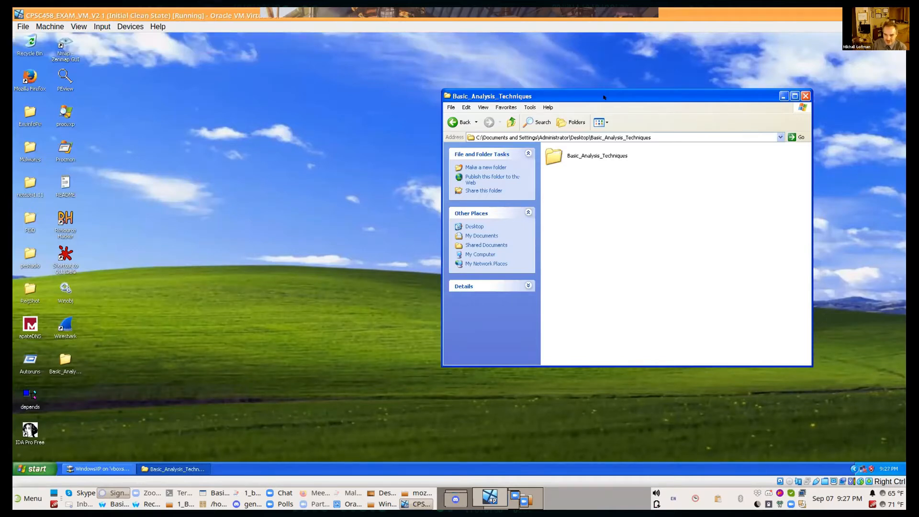
# Step: Reposition the Basic_Analysis_Techniques folder window on the restored desktop and close it
pyautogui.moveTo(620, 95); pyautogui.dragTo(478, 94)
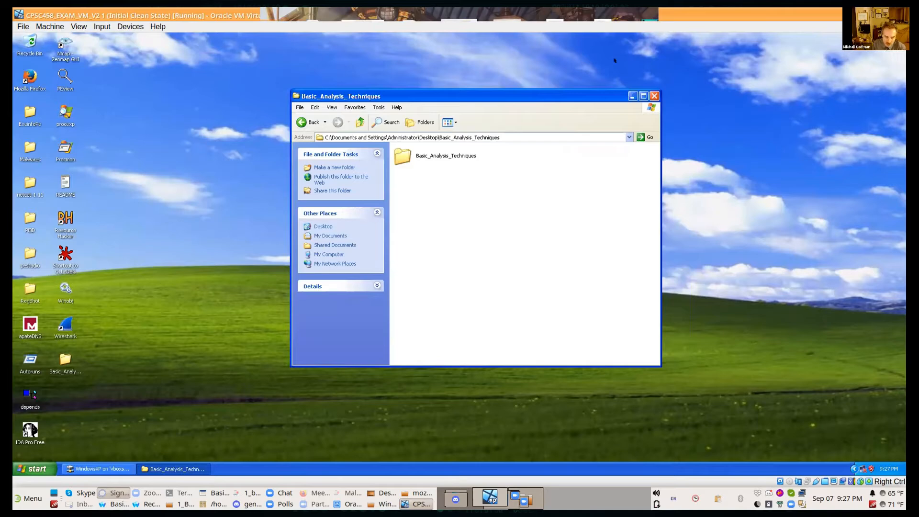
pyautogui.moveTo(107, 449); pyautogui.dragTo(175, 224)
pyautogui.click(235, 209)
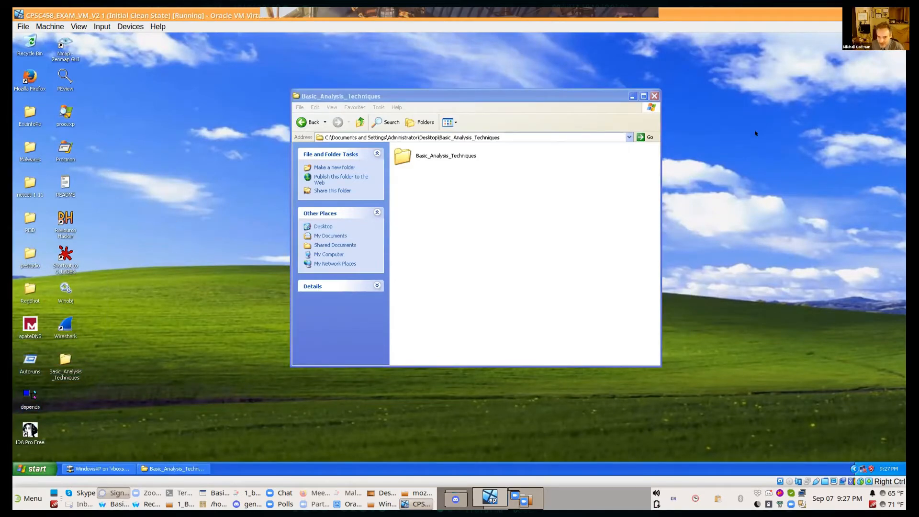
pyautogui.moveTo(499, 97)
pyautogui.mouseDown()
pyautogui.moveTo(454, 93)
pyautogui.moveTo(464, 147)
pyautogui.moveTo(471, 138)
pyautogui.mouseUp()
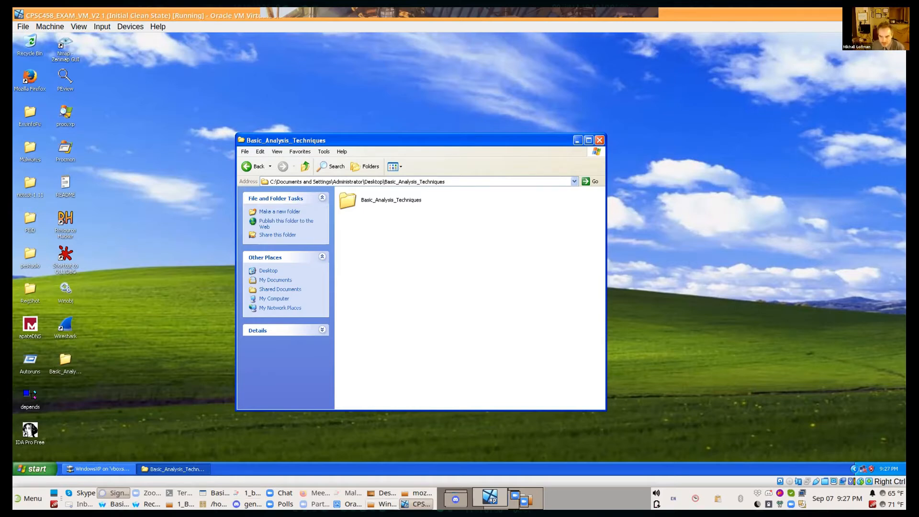
pyautogui.hotkey('alt', 'Tab')
pyautogui.hotkey('alt', 'Tab')
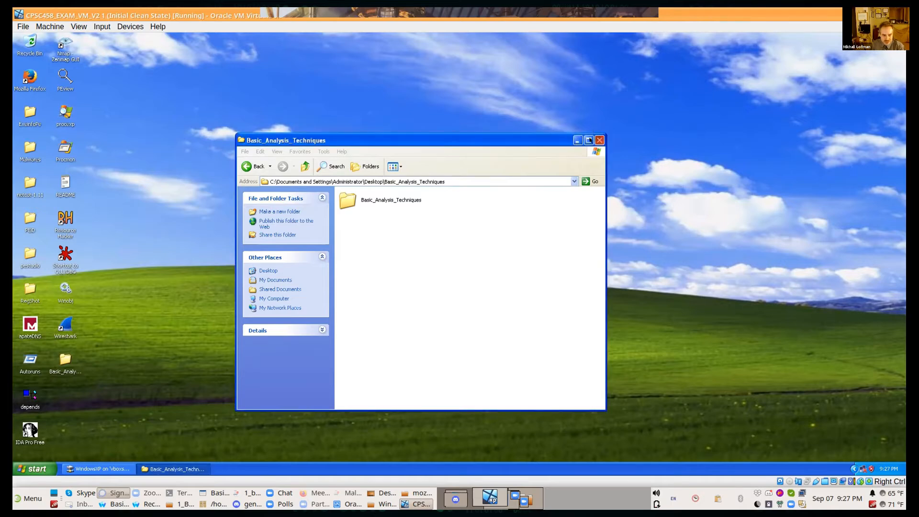
pyautogui.click(599, 140)
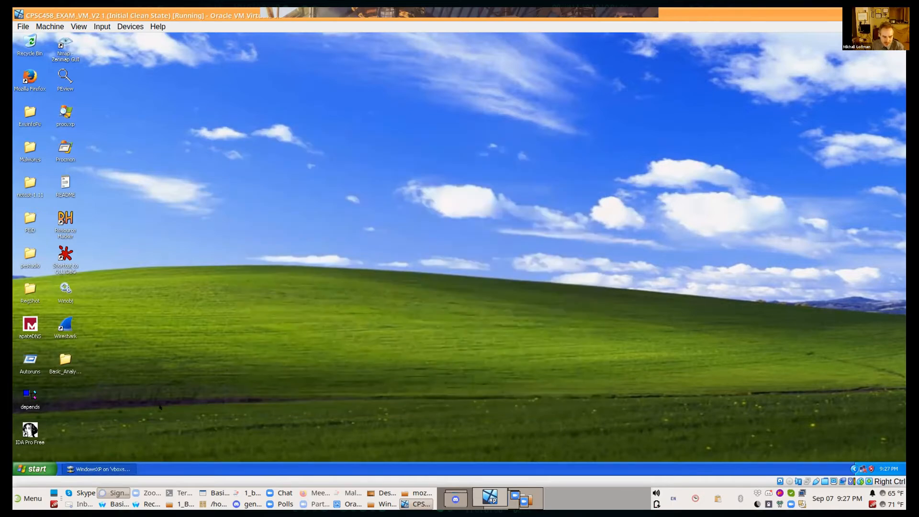
# Step: Open Dependency Walker and Process Monitor in the virtual machine and place their windows one above the other, clear of the desktop icons
pyautogui.doubleClick(30, 396)
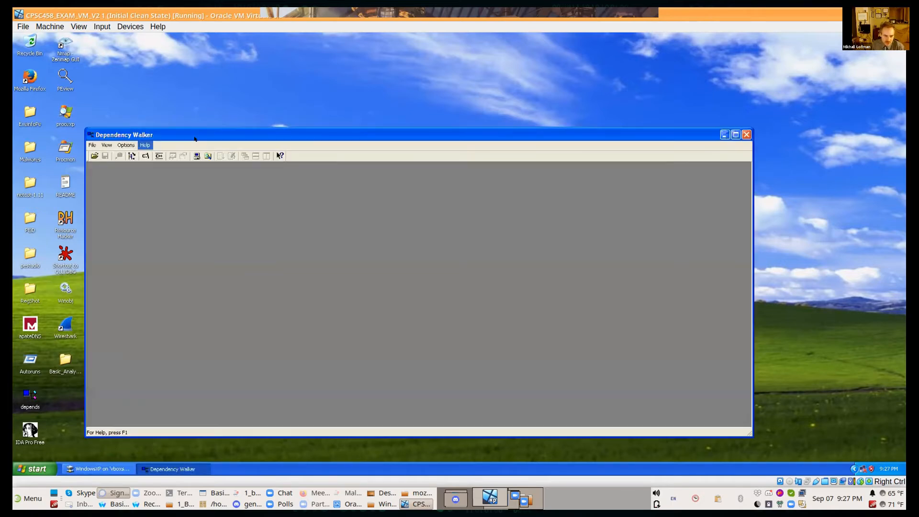
pyautogui.moveTo(194, 138); pyautogui.dragTo(296, 191)
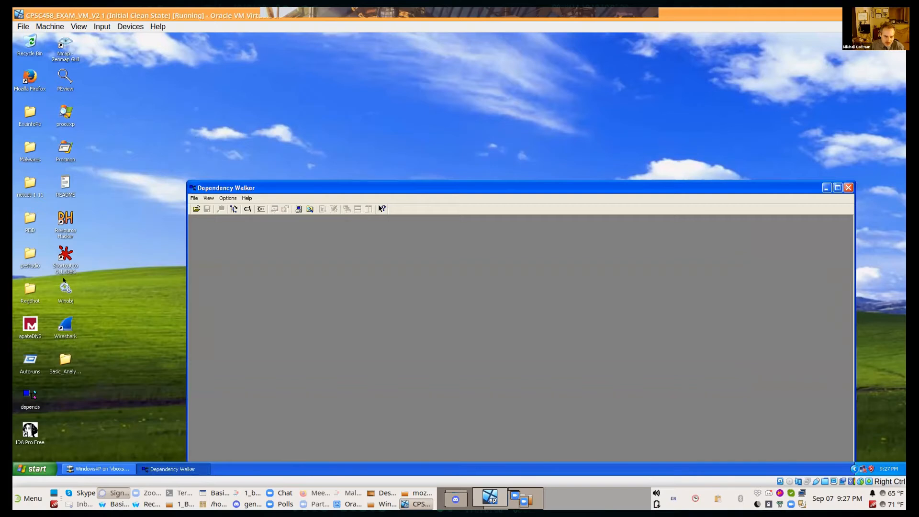
pyautogui.doubleClick(71, 147)
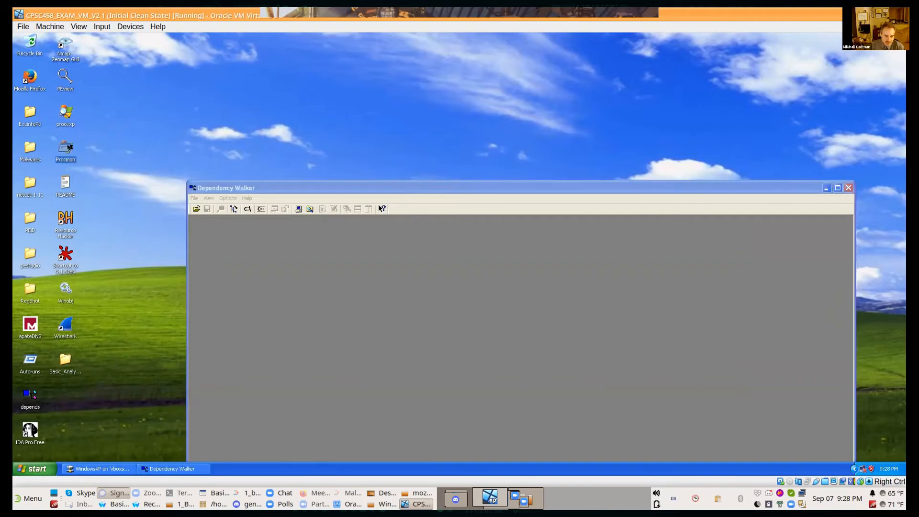
pyautogui.moveTo(249, 118); pyautogui.dragTo(418, 31)
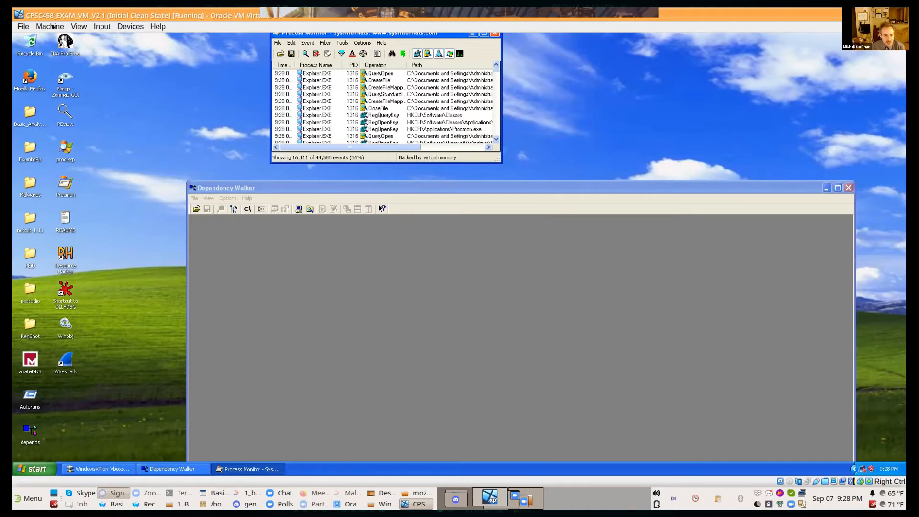
# Step: Take a snapshot of the running virtual machine named "Right before running the malware"
pyautogui.click(52, 26)
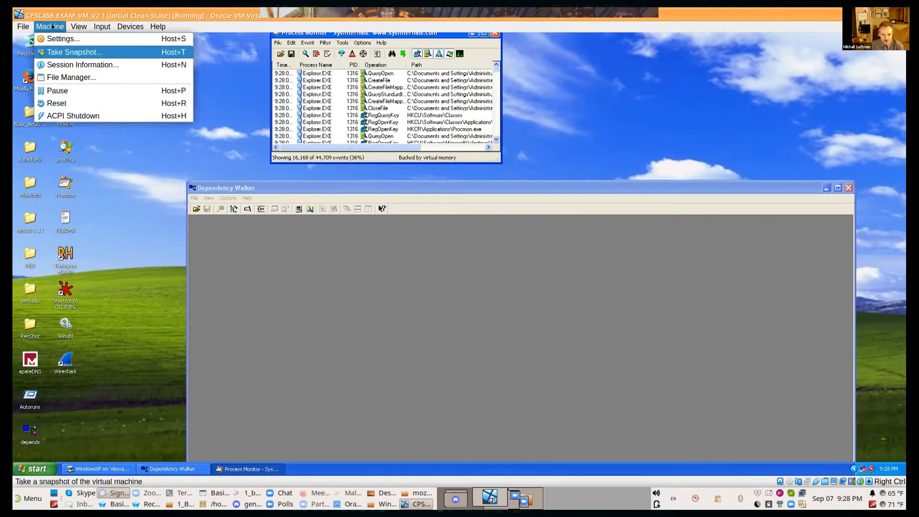
pyautogui.click(57, 52)
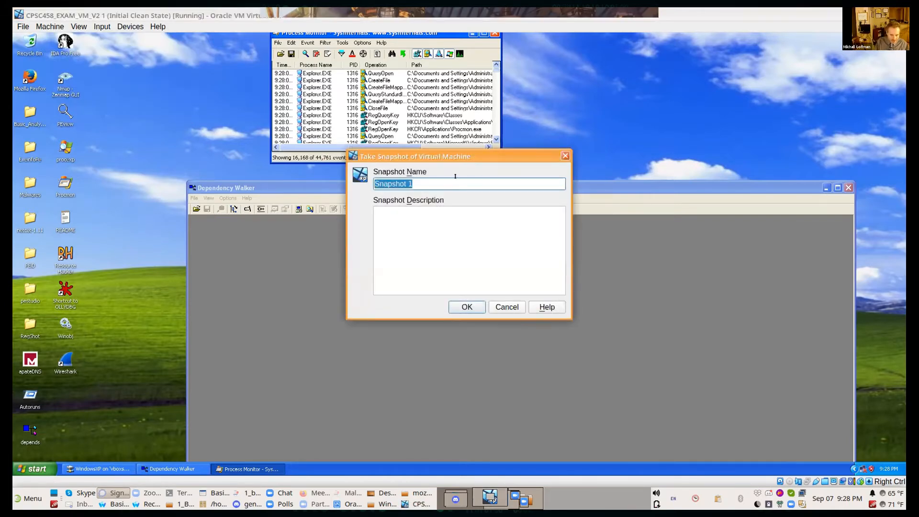
pyautogui.write('Right ')
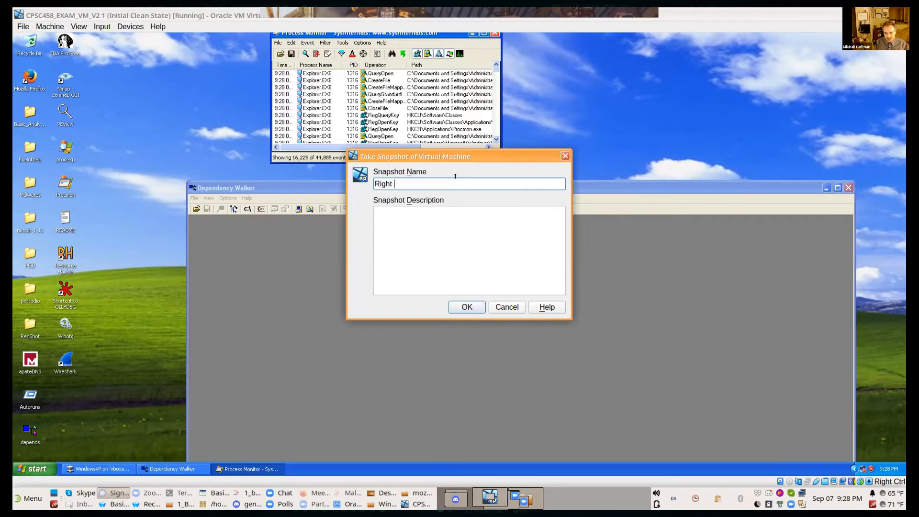
pyautogui.write('before running the malware')
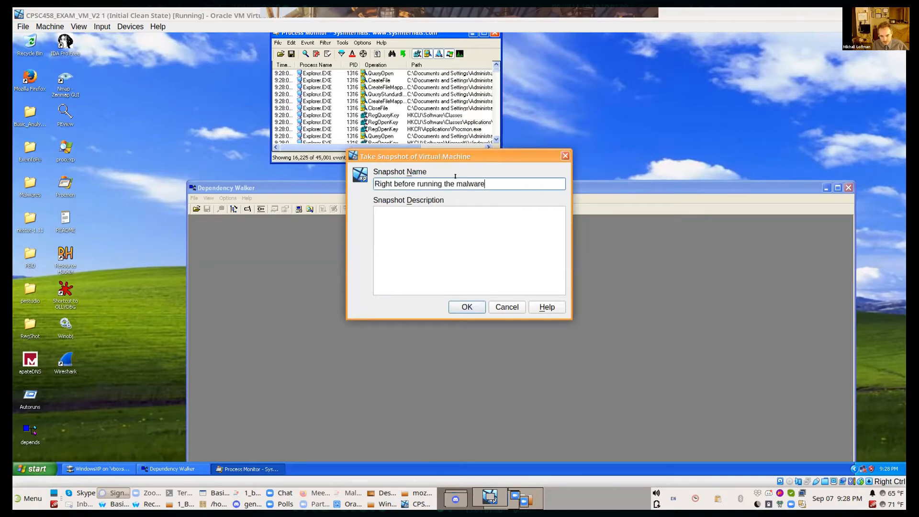
pyautogui.click(476, 308)
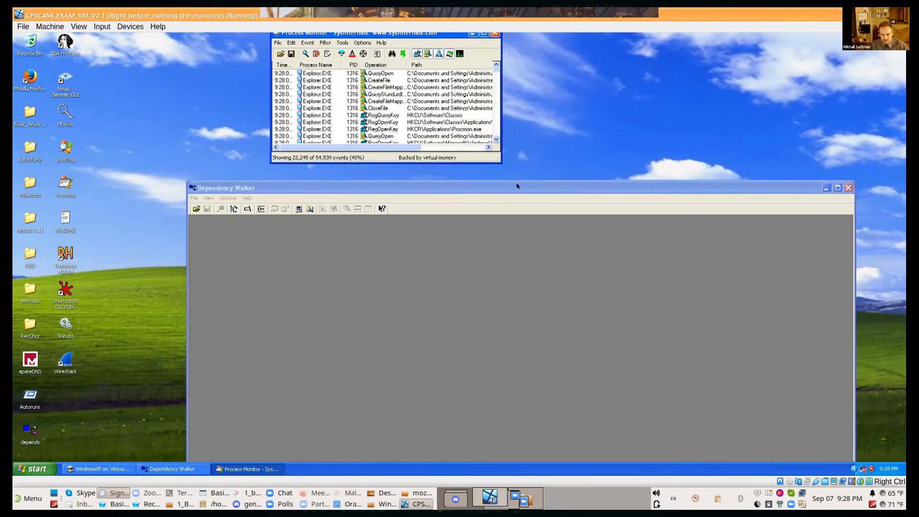
# Step: Power off the virtual machine while restoring the current snapshot 'Right before running the malware'
pyautogui.click(520, 188)
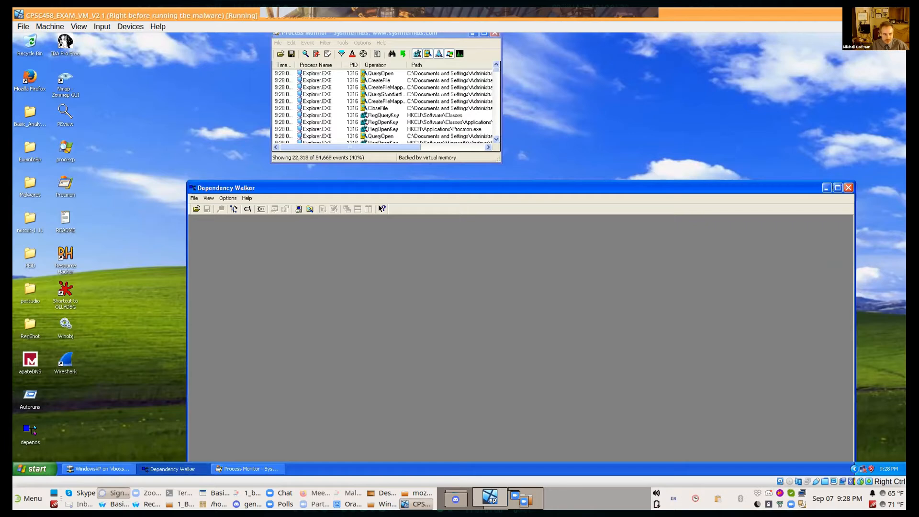
pyautogui.click(22, 27)
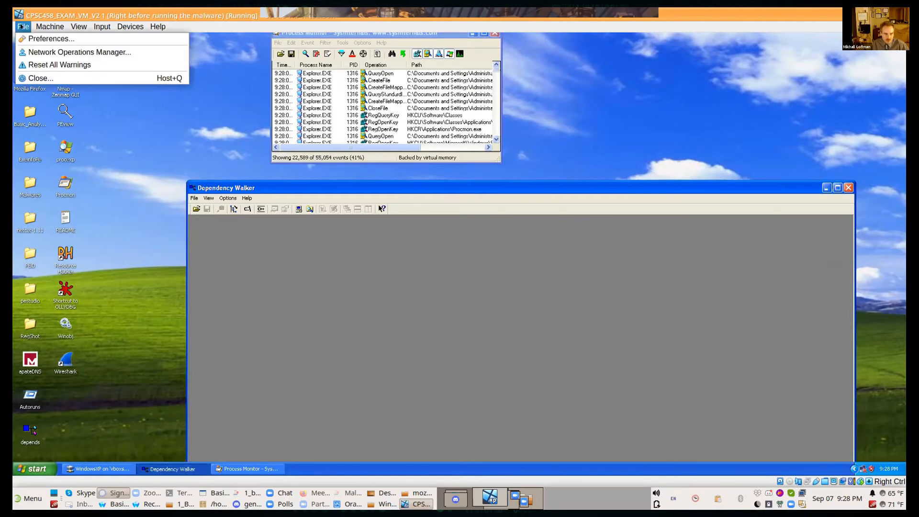
pyautogui.click(36, 78)
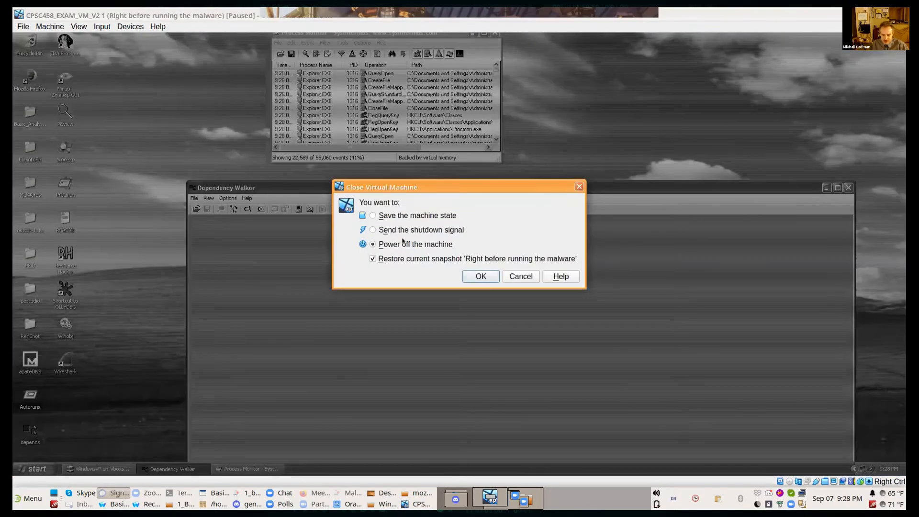
pyautogui.click(494, 276)
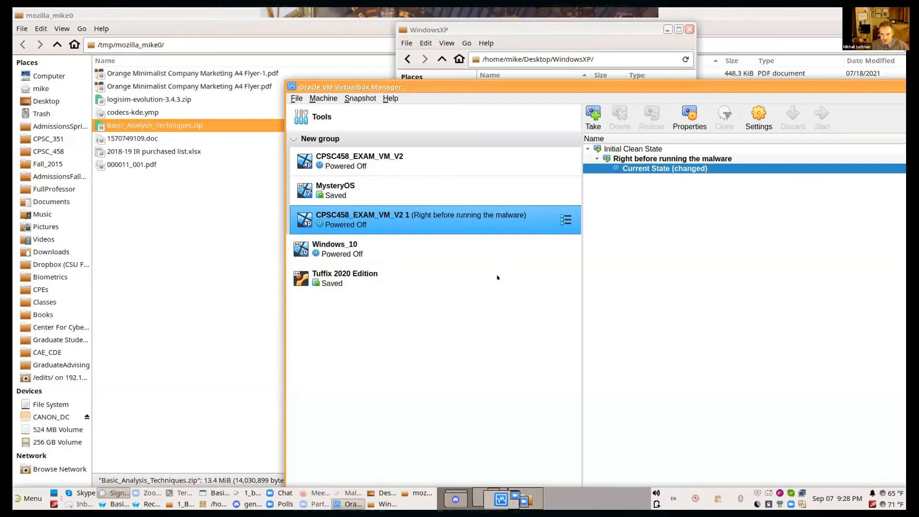
# Step: Go through the snapshot tree of CPSC458_EXAM_VM_V2 1 and maximize the VirtualBox Manager window
pyautogui.click(653, 159)
pyautogui.click(648, 171)
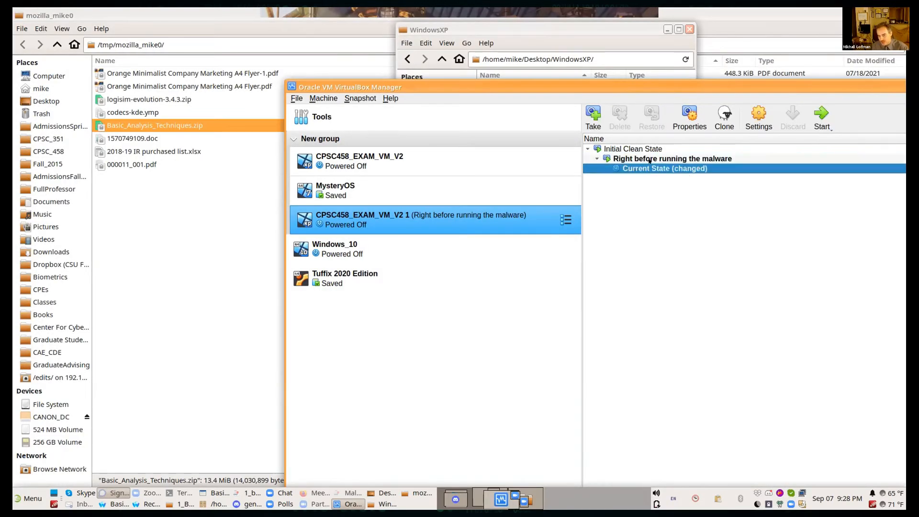
pyautogui.click(640, 159)
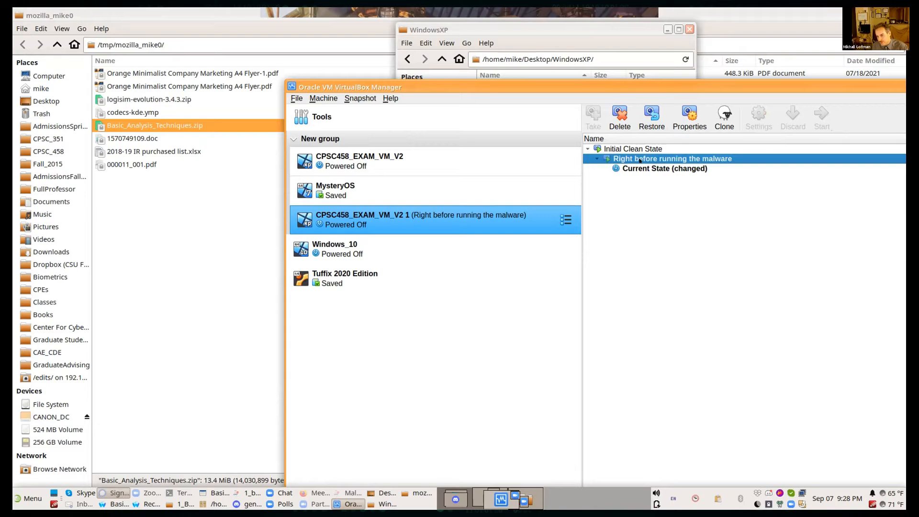
pyautogui.click(700, 147)
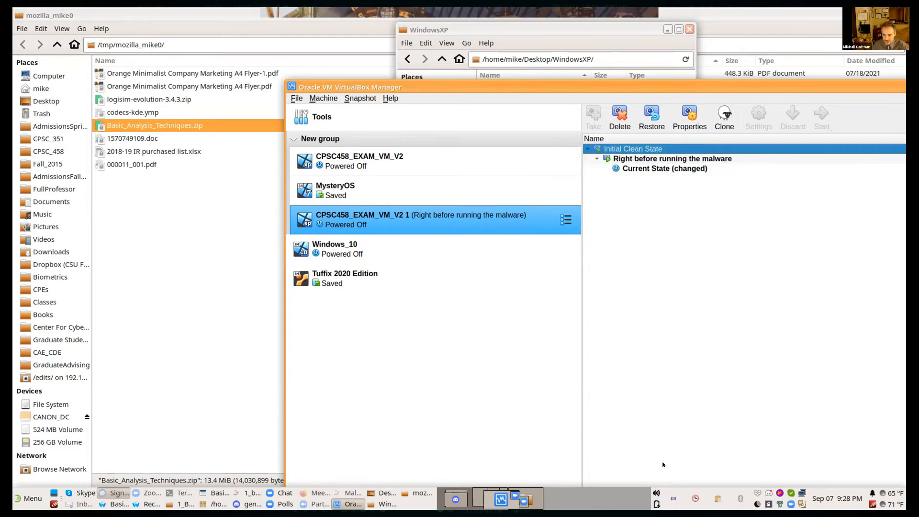
pyautogui.press('Down')
pyautogui.moveTo(739, 81); pyautogui.dragTo(527, 89)
pyautogui.doubleClick(528, 93)
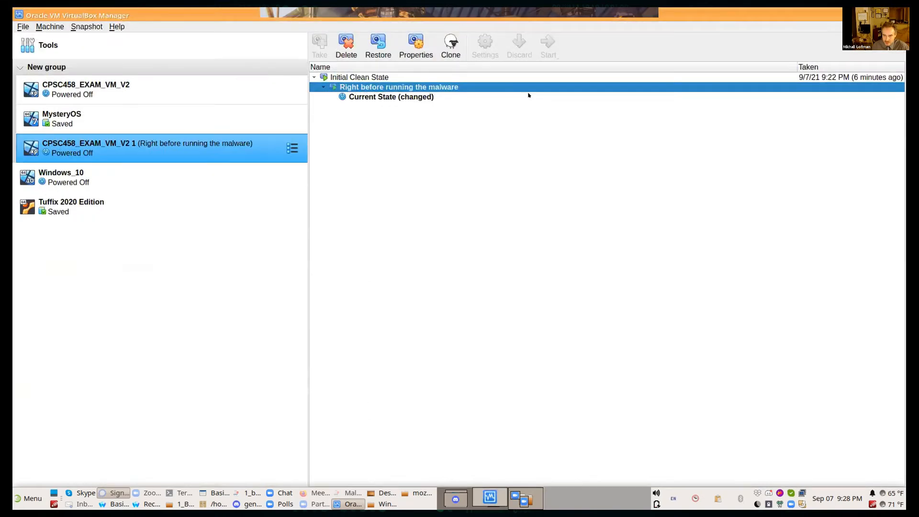
# Step: Check which operations are available for the Current State, Right before running the malware and Initial Clean State entries
pyautogui.click(372, 96)
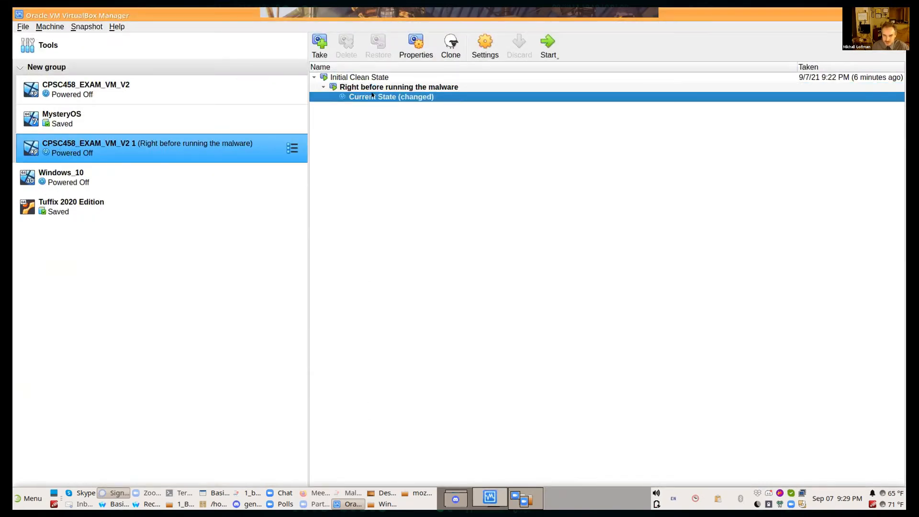
pyautogui.rightClick(372, 95)
pyautogui.click(363, 86)
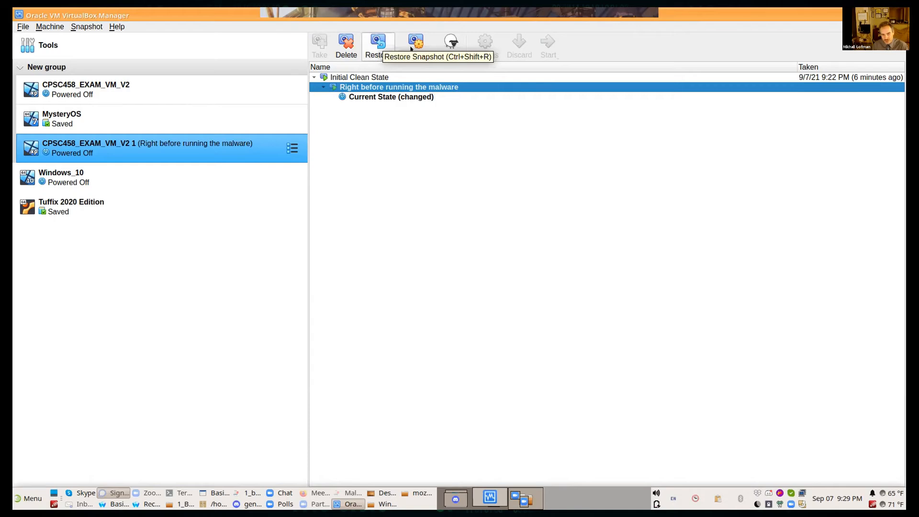
pyautogui.click(366, 78)
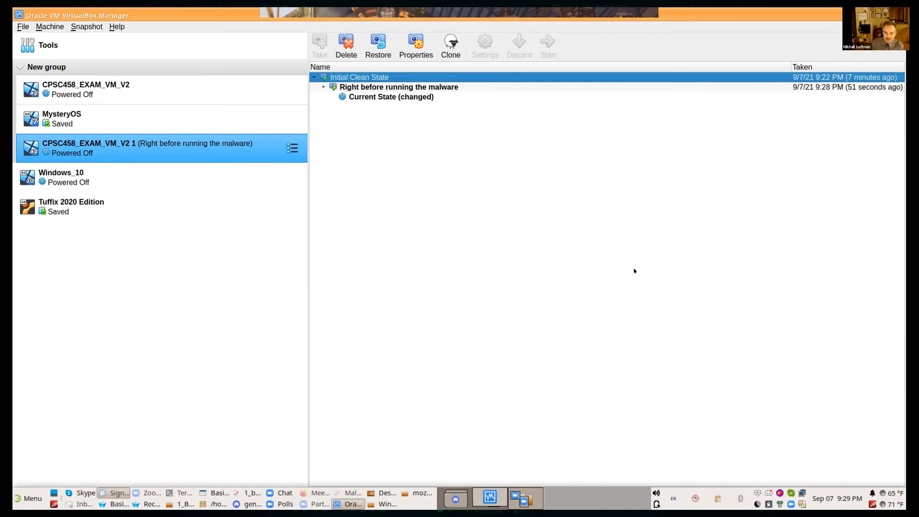
# Step: Delete the "Right before running the malware" snapshot
pyautogui.rightClick(441, 86)
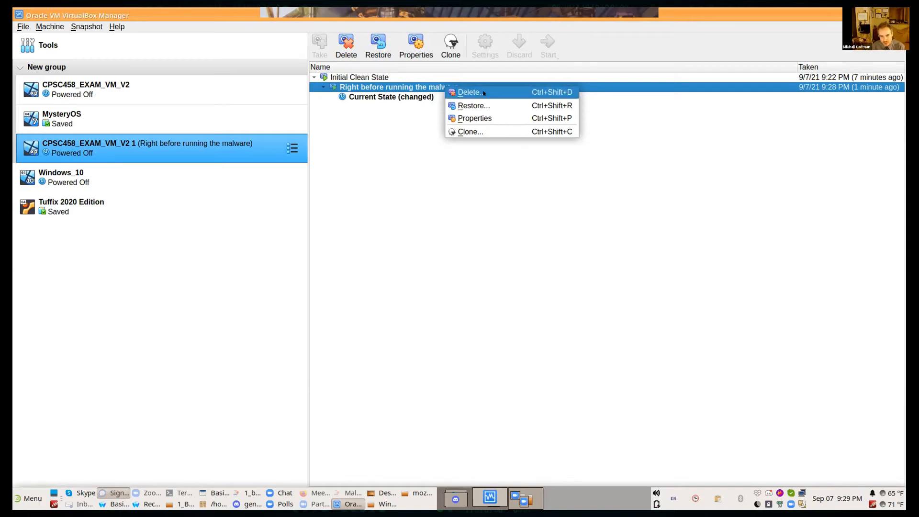
pyautogui.press('Return')
pyautogui.click(439, 291)
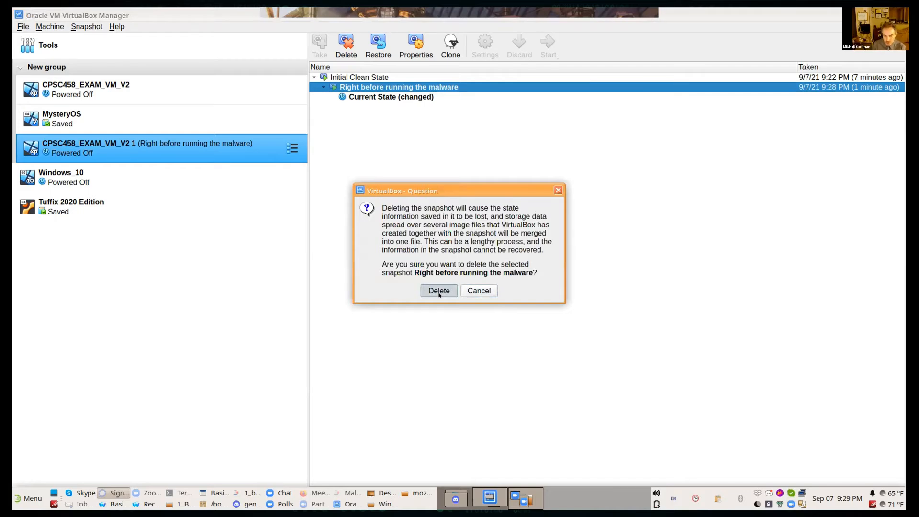
pyautogui.click(439, 291)
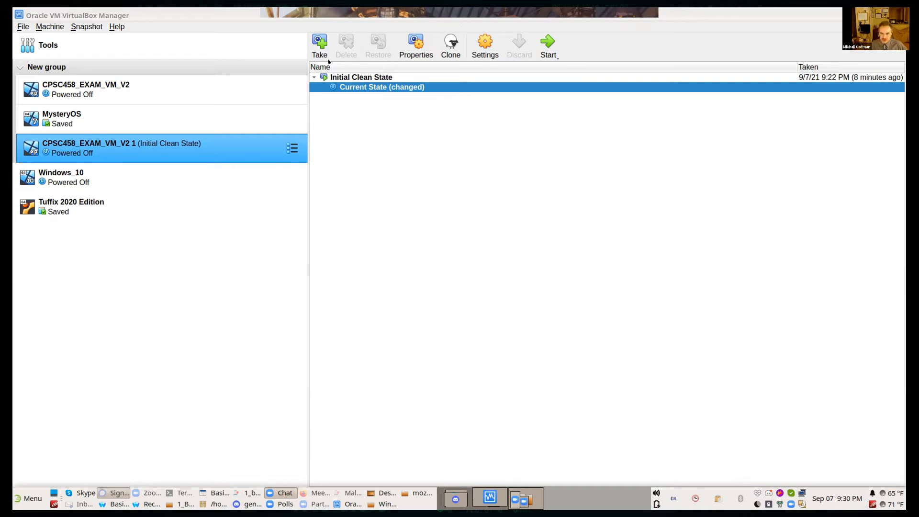
# Step: Show the properties of the Current State entry under Initial Clean State
pyautogui.click(371, 81)
pyautogui.press('Down')
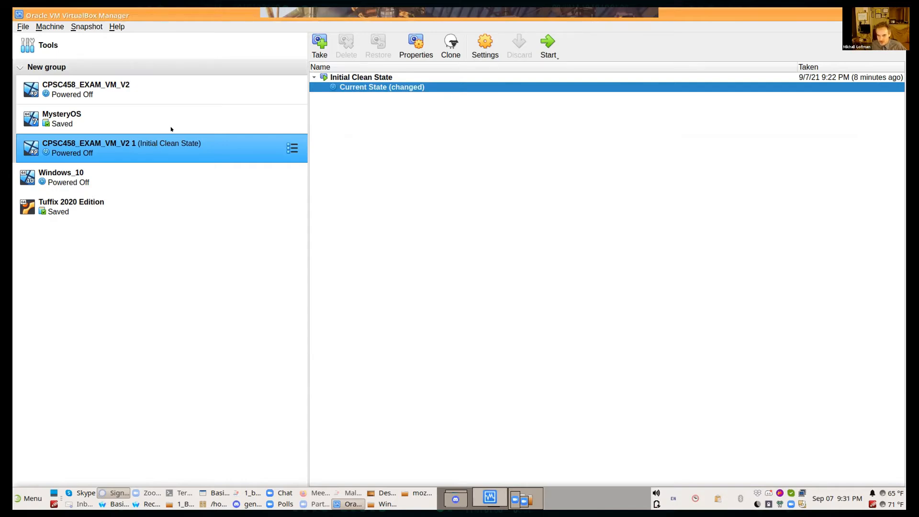
pyautogui.rightClick(382, 88)
pyautogui.click(379, 87)
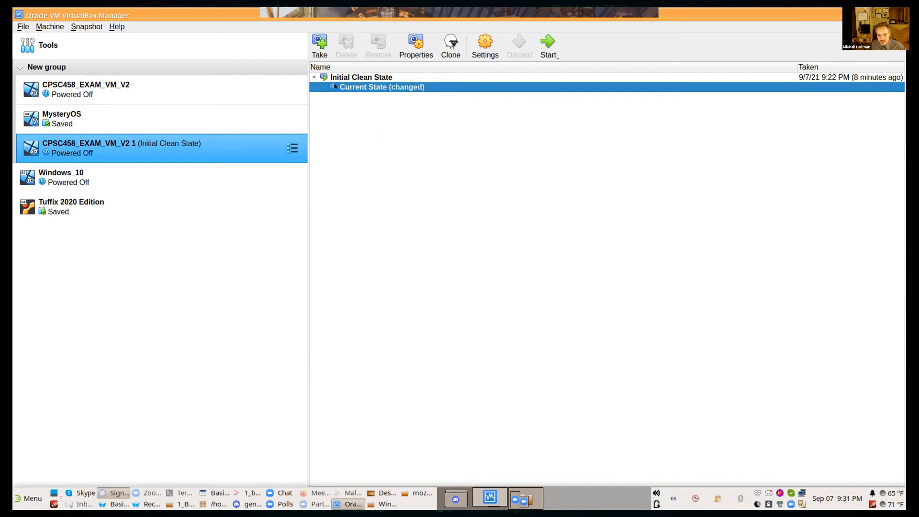
pyautogui.doubleClick(334, 85)
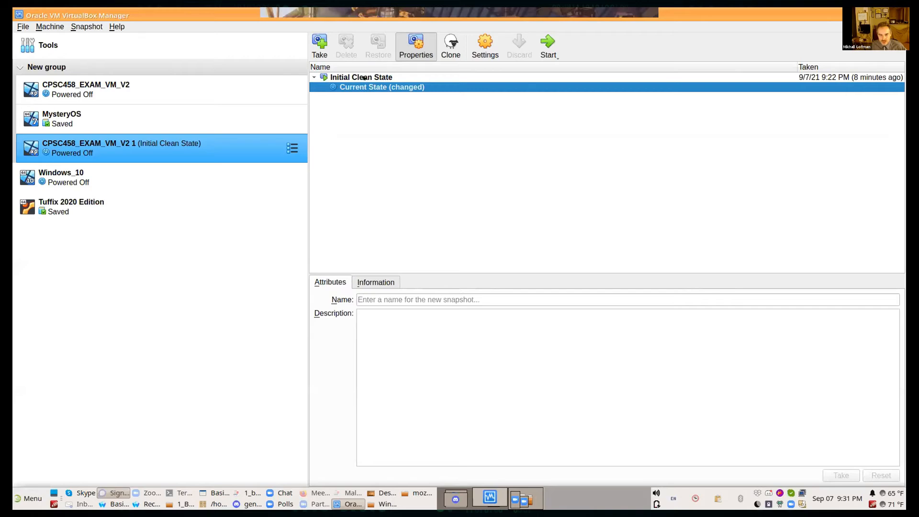
# Step: Show the properties of the Initial Clean State snapshot of CPSC458_EXAM_VM_V2 1
pyautogui.press('Up')
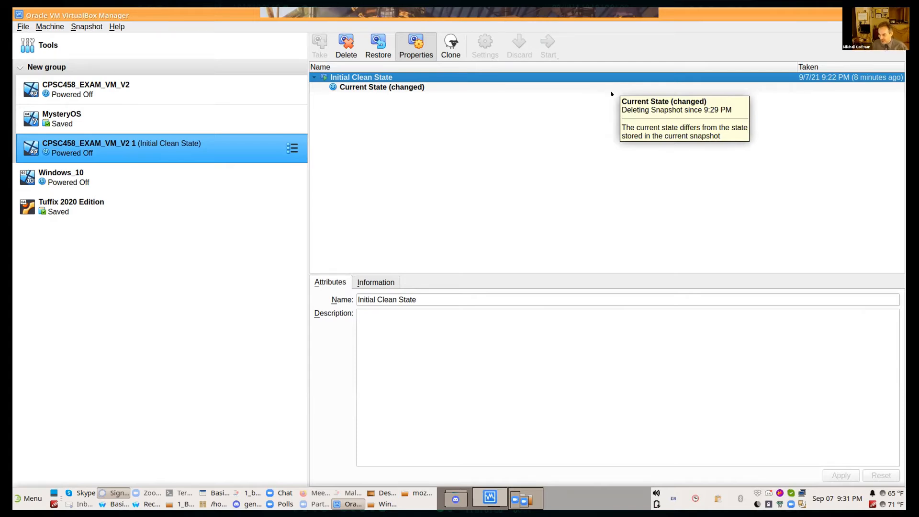
pyautogui.hotkey('alt', 'Tab')
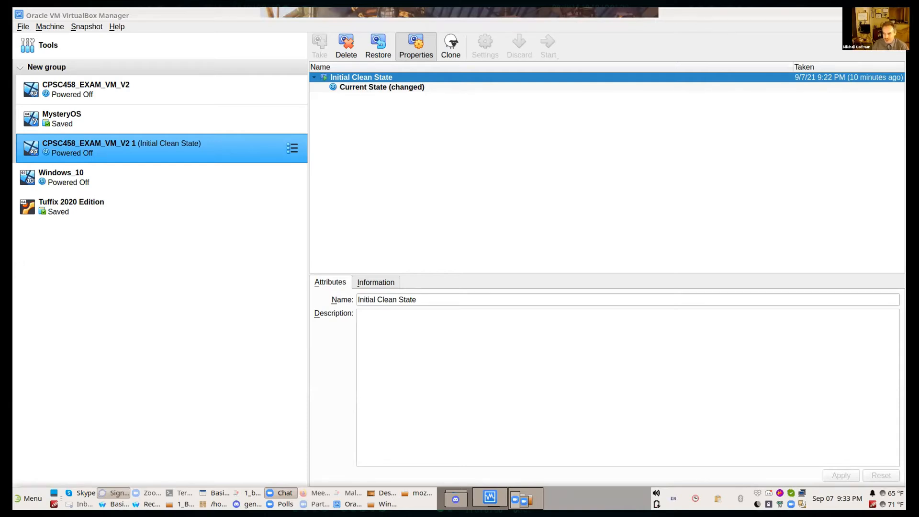
pyautogui.hotkey('alt', 'Tab')
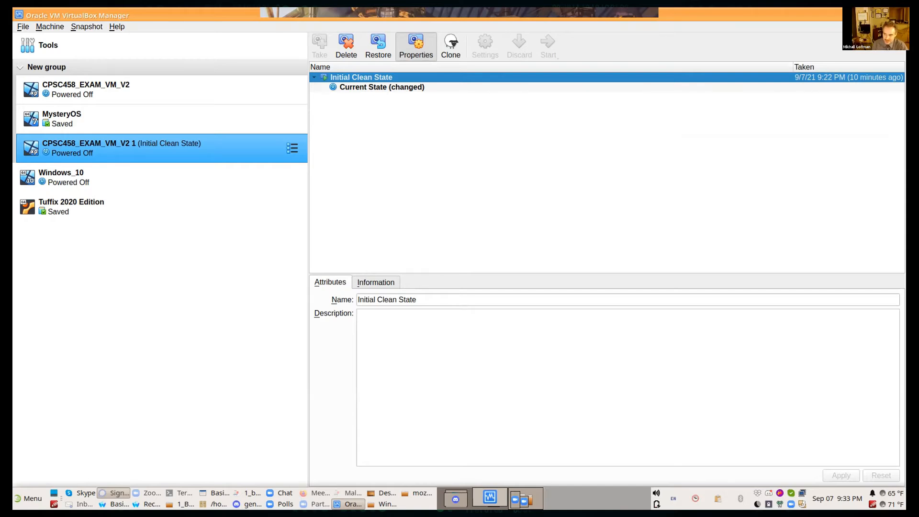
# Step: Bring up the removal options for the CPSC458_EXAM_VM_V2 virtual machine and cancel the removal
pyautogui.rightClick(134, 153)
pyautogui.click(104, 94)
pyautogui.rightClick(103, 93)
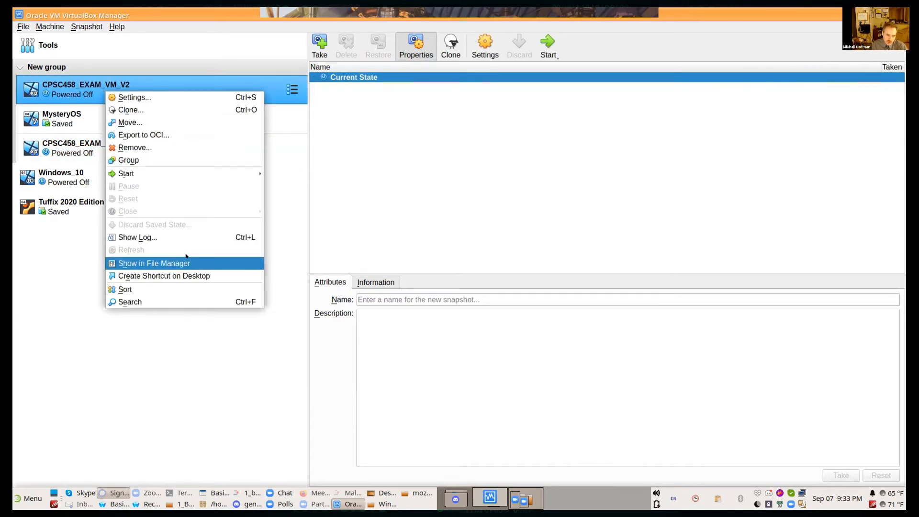
pyautogui.click(180, 149)
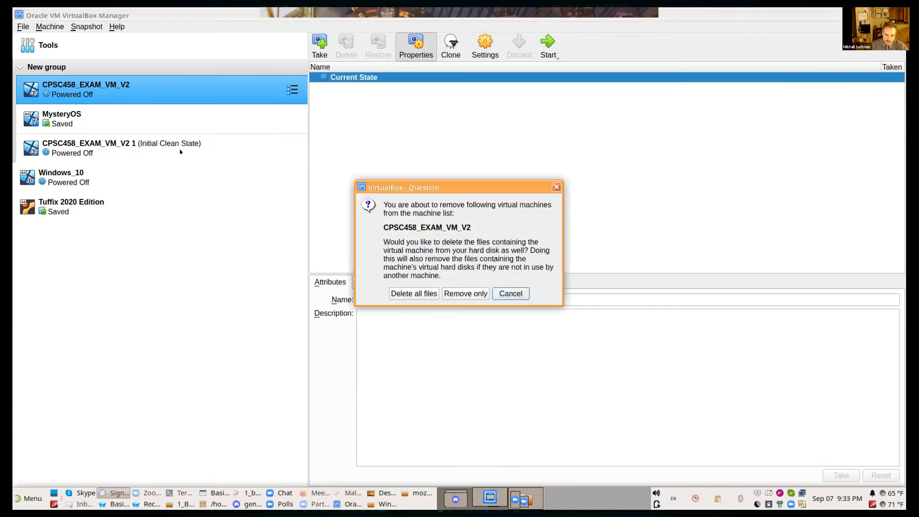
pyautogui.click(417, 294)
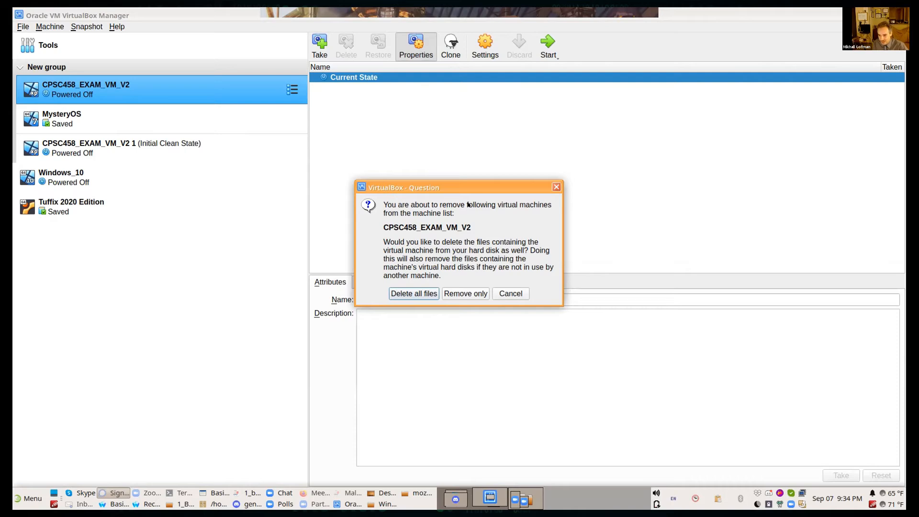
pyautogui.click(520, 293)
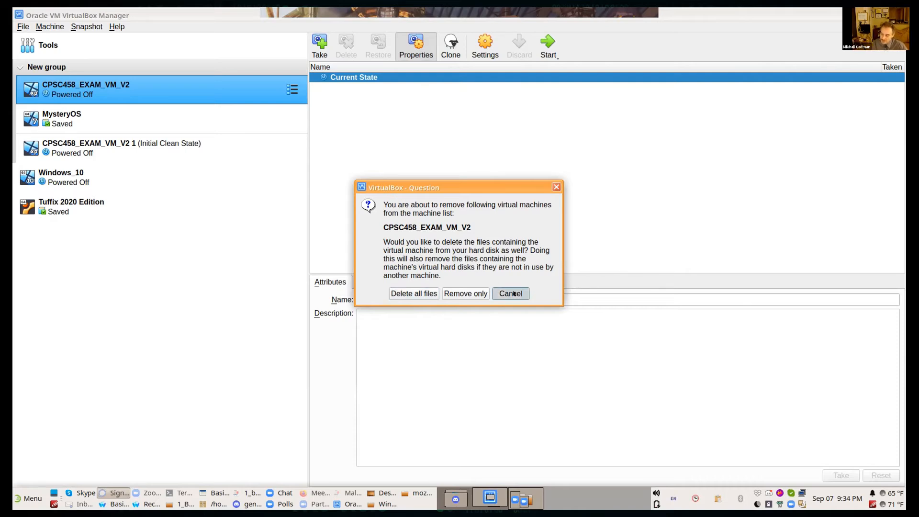
pyautogui.click(513, 288)
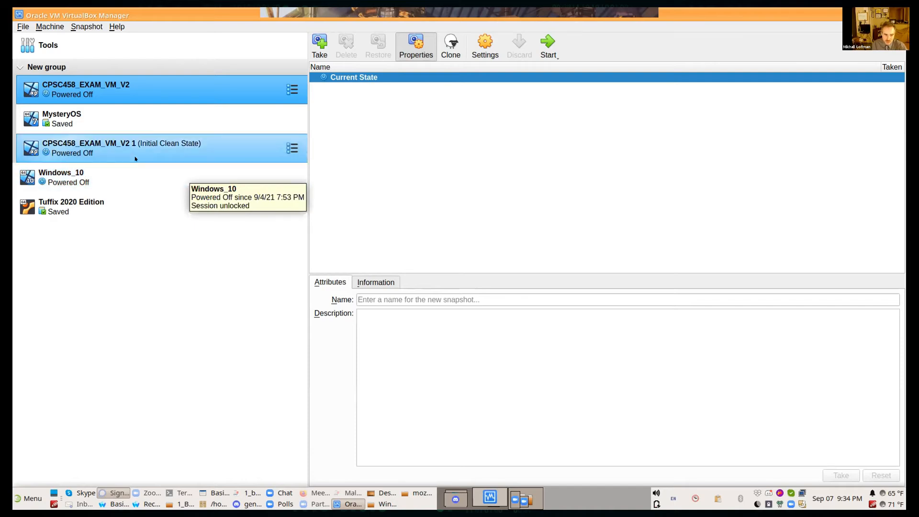
# Step: Switch to the lecture slides in 1_Basic_Analysis_Techniques_V2.pdf and go to the Types of Malware Analysis slide
pyautogui.click(337, 493)
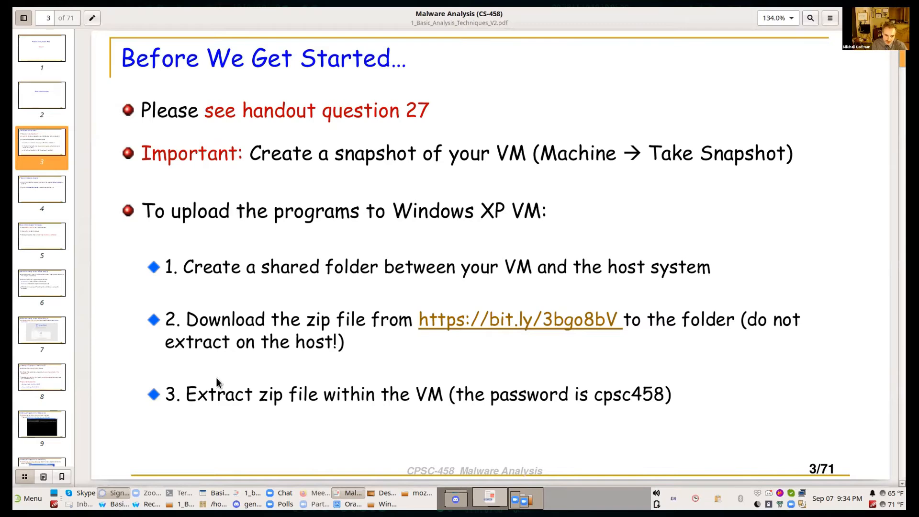
pyautogui.scroll(-3, 383, 267)
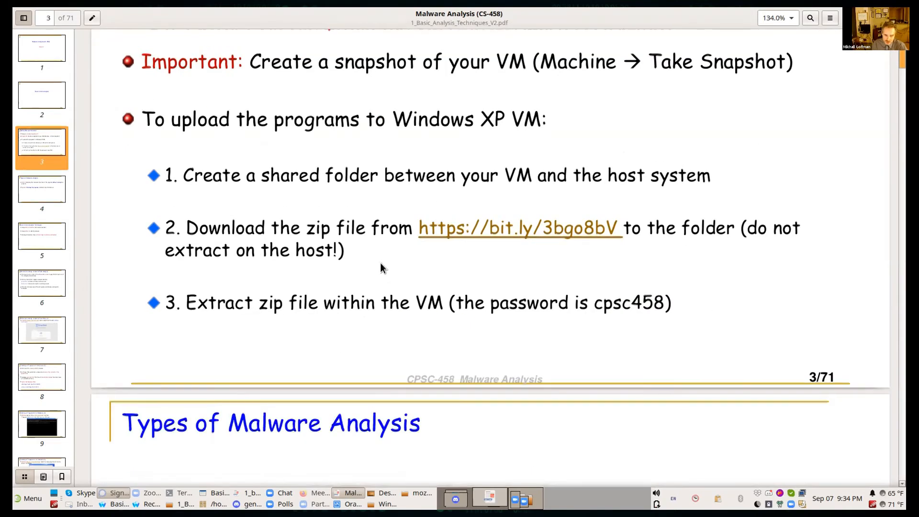
pyautogui.scroll(-7, 382, 267)
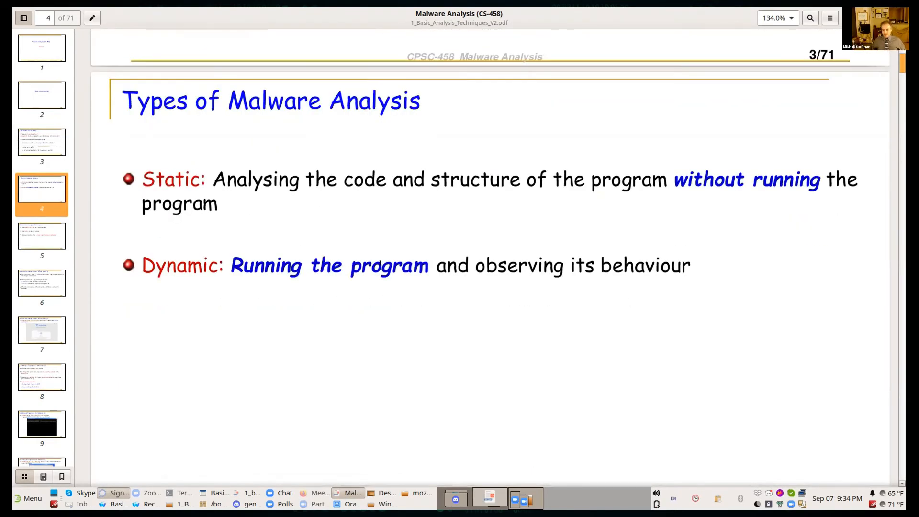
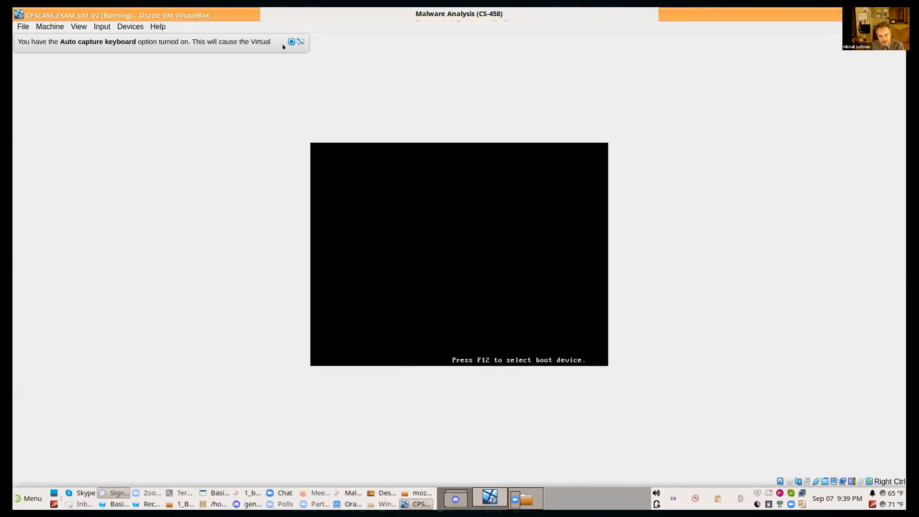
# Step: Dismiss the keyboard capture and mouse pointer integration notices of the running virtual machine
pyautogui.click(290, 42)
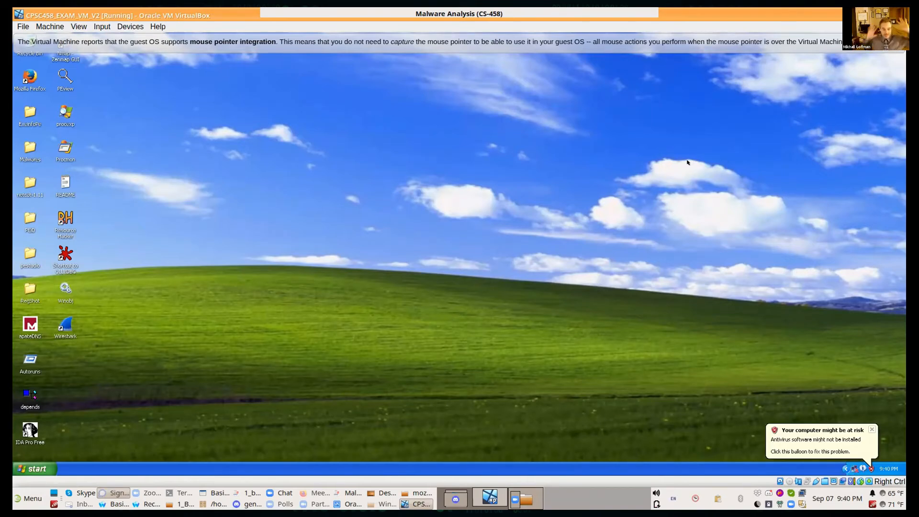
pyautogui.rightClick(692, 164)
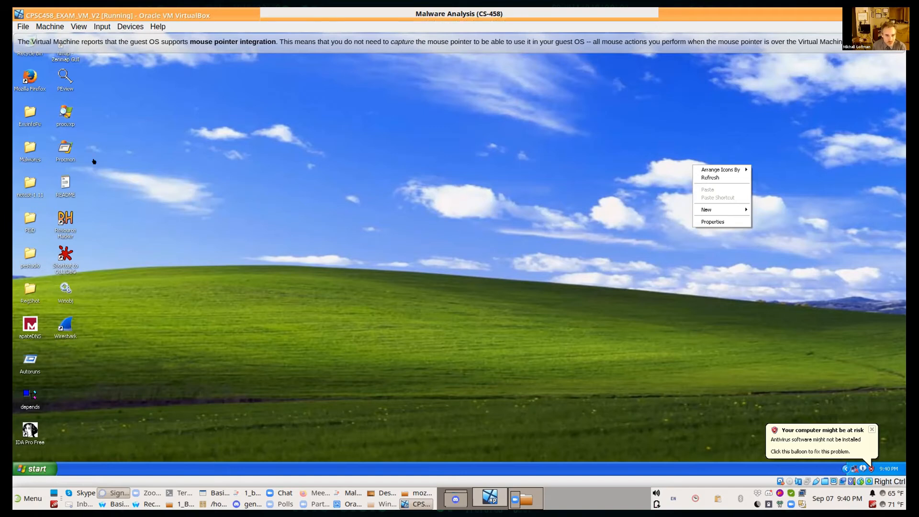
pyautogui.doubleClick(30, 148)
pyautogui.click(397, 67)
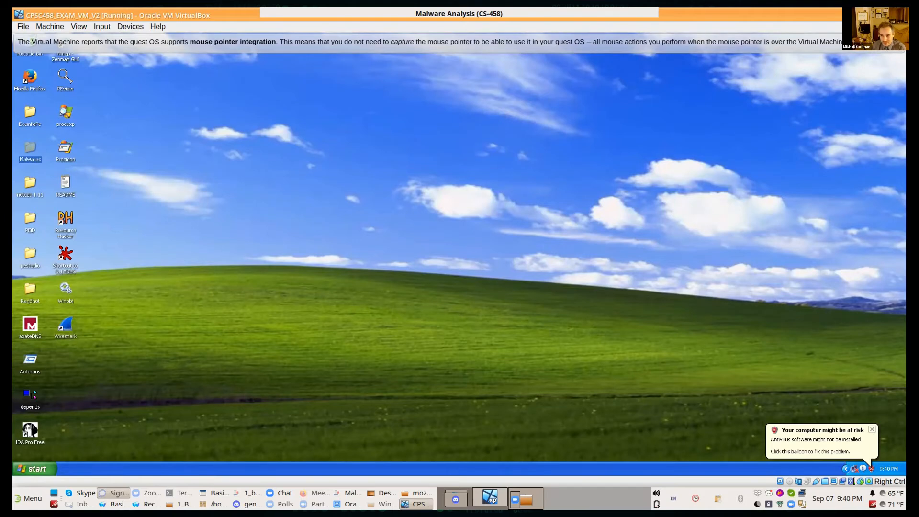
pyautogui.click(898, 42)
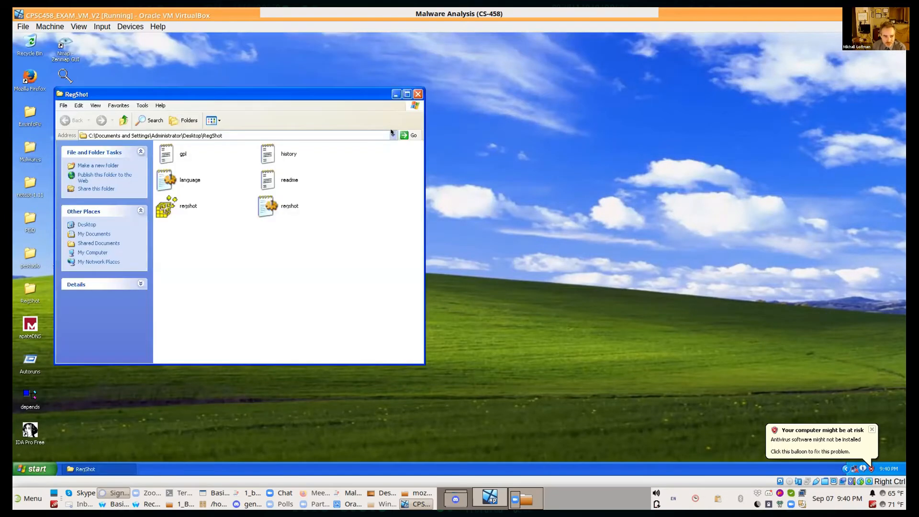
# Step: Go from the RegShot folder to the WindowsXP shared drive (E:) in the virtual machine
pyautogui.click(391, 134)
pyautogui.click(388, 132)
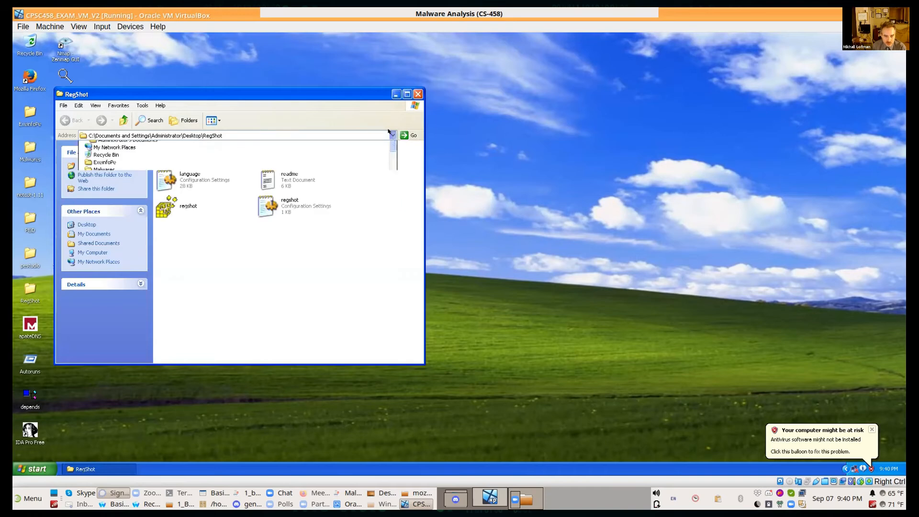
pyautogui.click(330, 179)
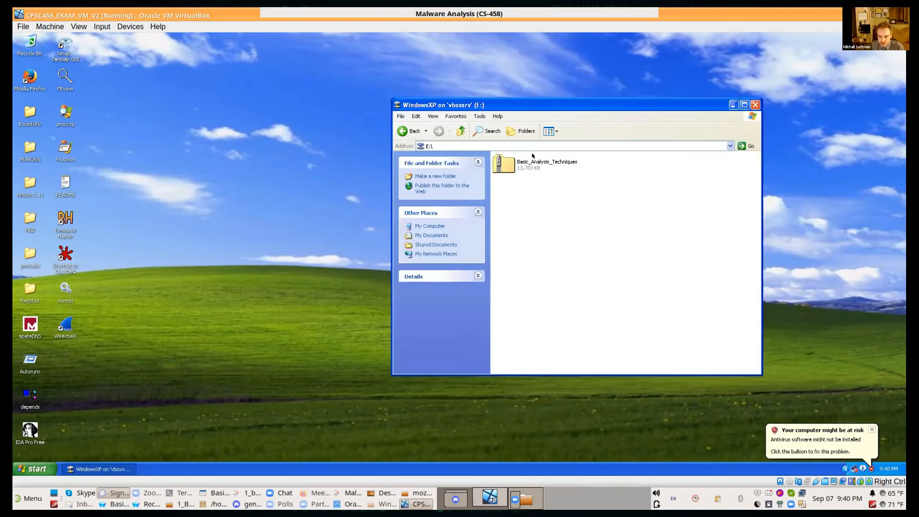
# Step: Prepare a 7-Zip extraction of Basic_Analysis_Techniques.zip with the Desktop as its destination
pyautogui.rightClick(539, 159)
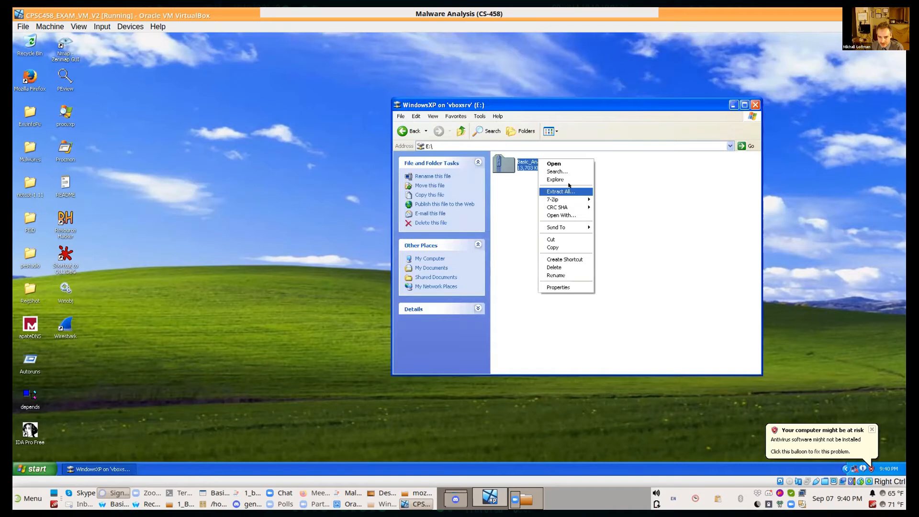
pyautogui.press('Down')
pyautogui.moveTo(569, 198)
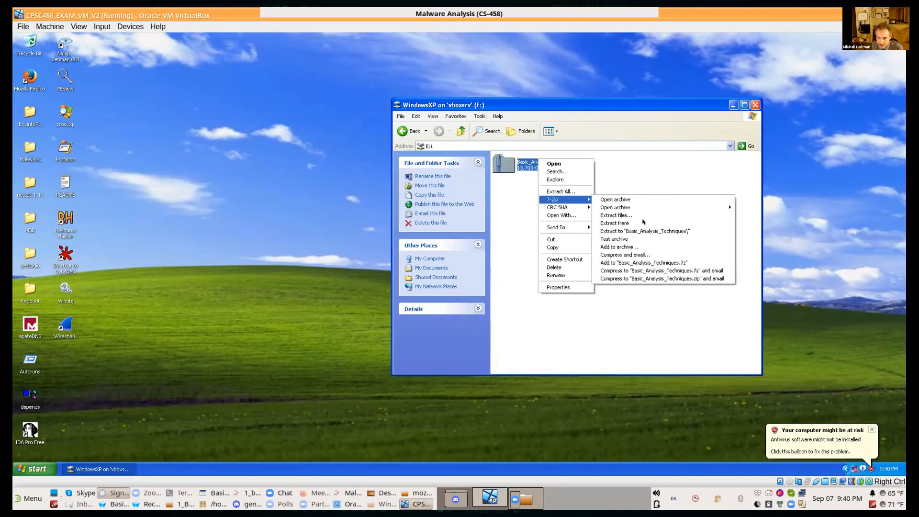
pyautogui.click(649, 215)
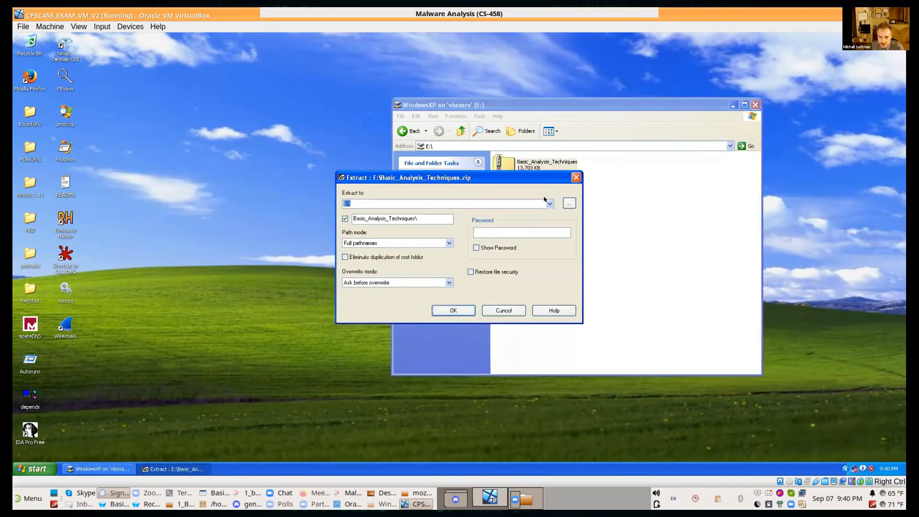
pyautogui.click(568, 202)
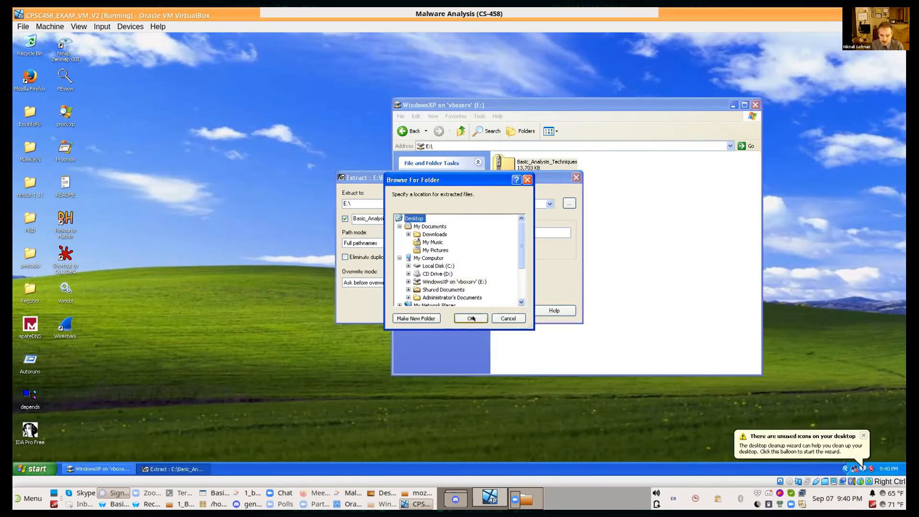
pyautogui.click(472, 318)
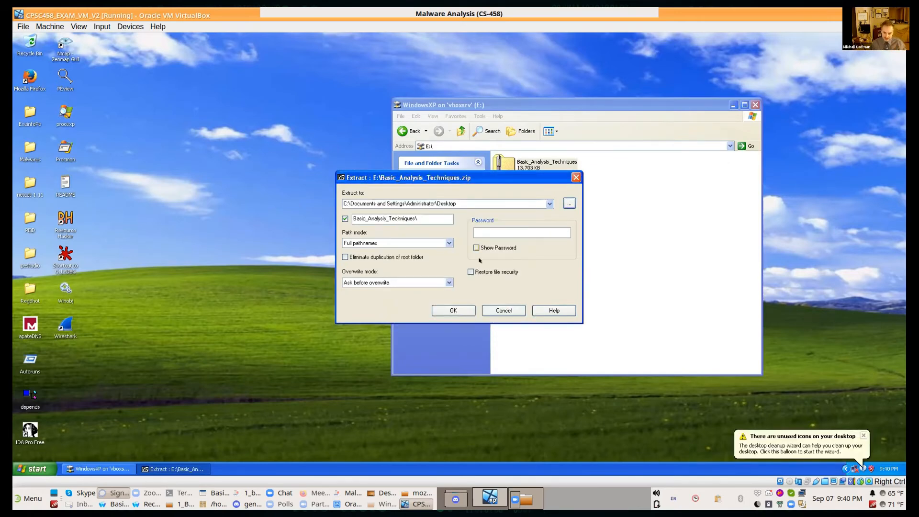
# Step: Turn on Show Password, enter the archive password and extract the files
pyautogui.hotkey('alt', 's')
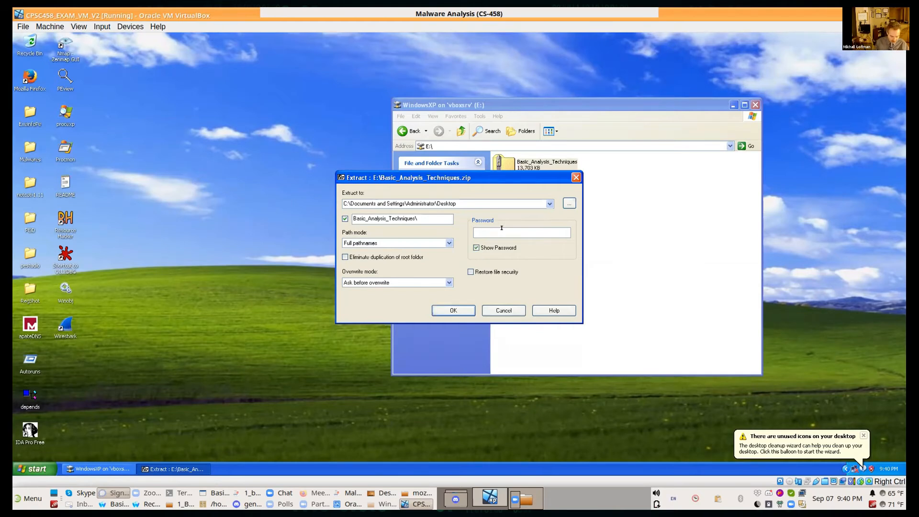
pyautogui.write('cpsc458')
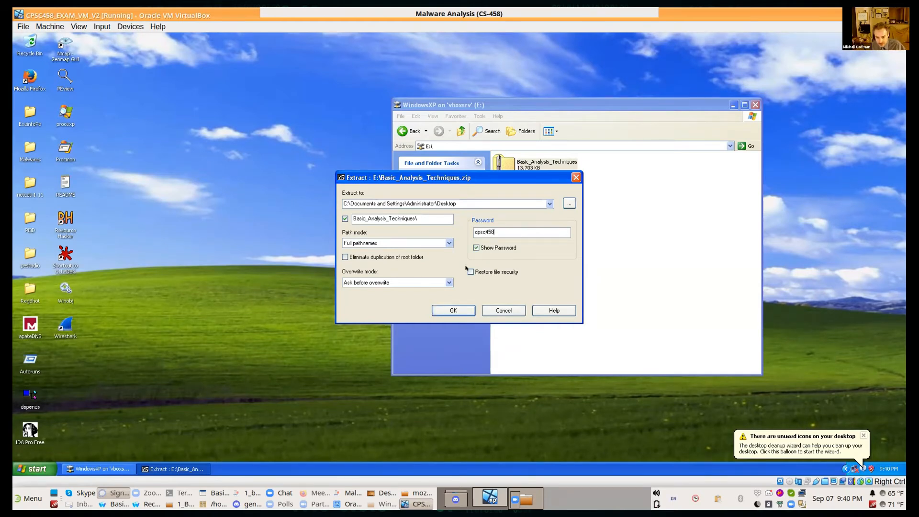
pyautogui.click(451, 310)
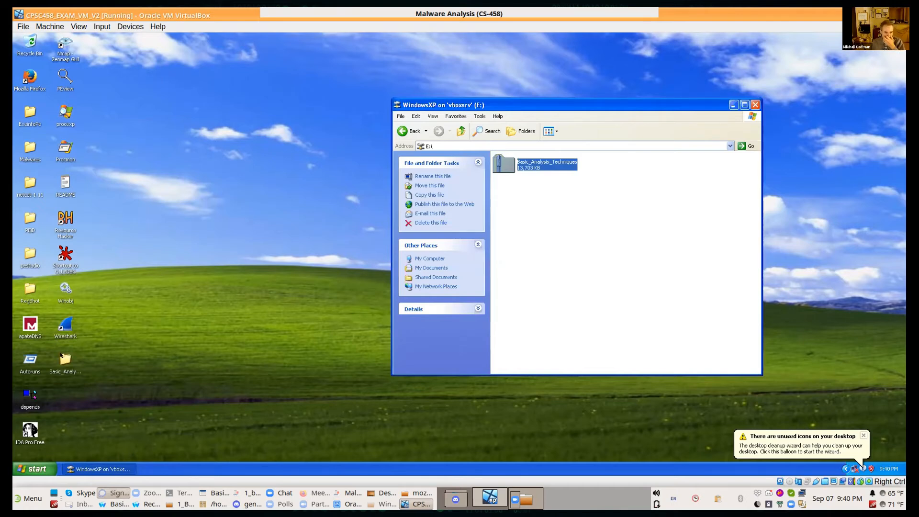
# Step: Open the extracted Basic_Analysis_Techniques folder on the desktop and go down to Exercises\Exercise_1
pyautogui.doubleClick(64, 359)
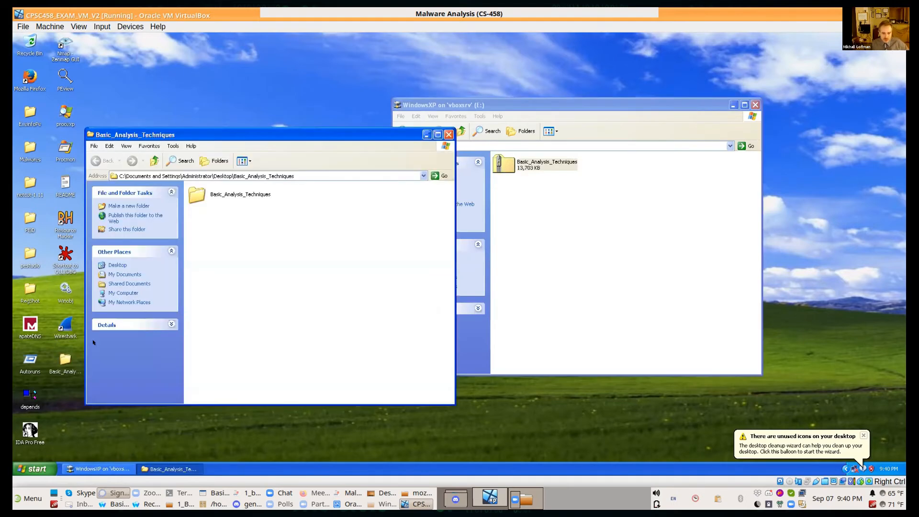
pyautogui.click(236, 194)
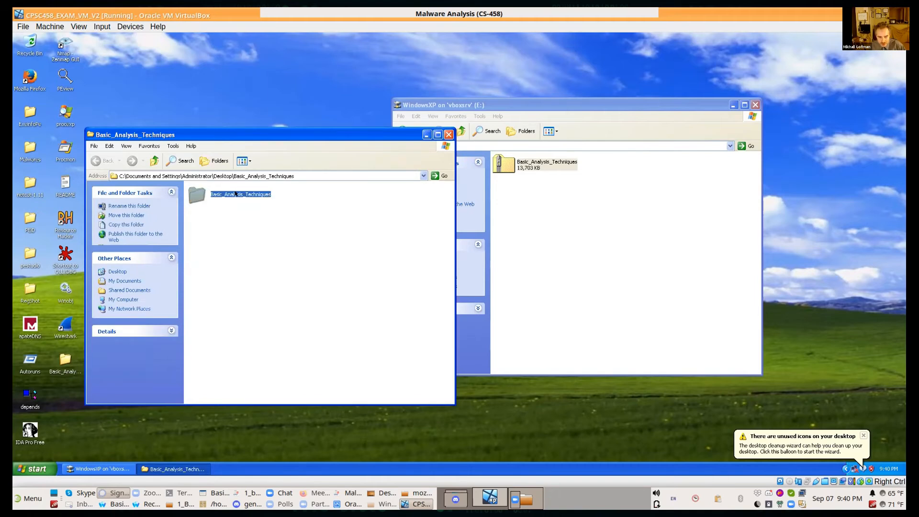
pyautogui.doubleClick(235, 194)
pyautogui.doubleClick(212, 193)
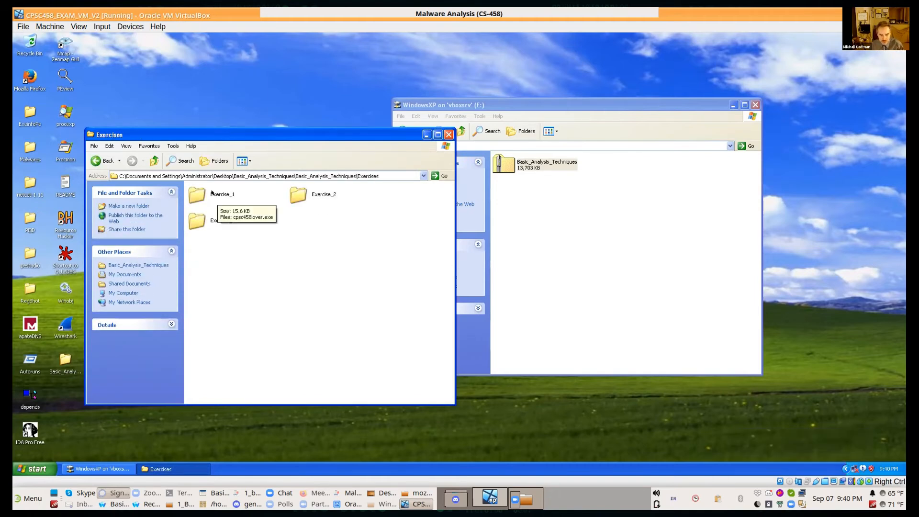
pyautogui.doubleClick(212, 194)
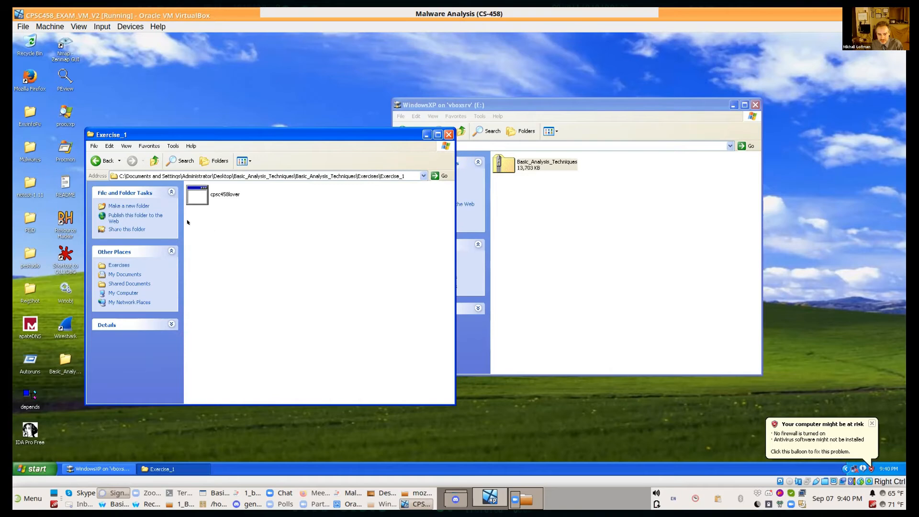
# Step: Copy the cpsc458lover executable from Exercise_1 to the WindowsXP shared drive (E:)
pyautogui.rightClick(218, 193)
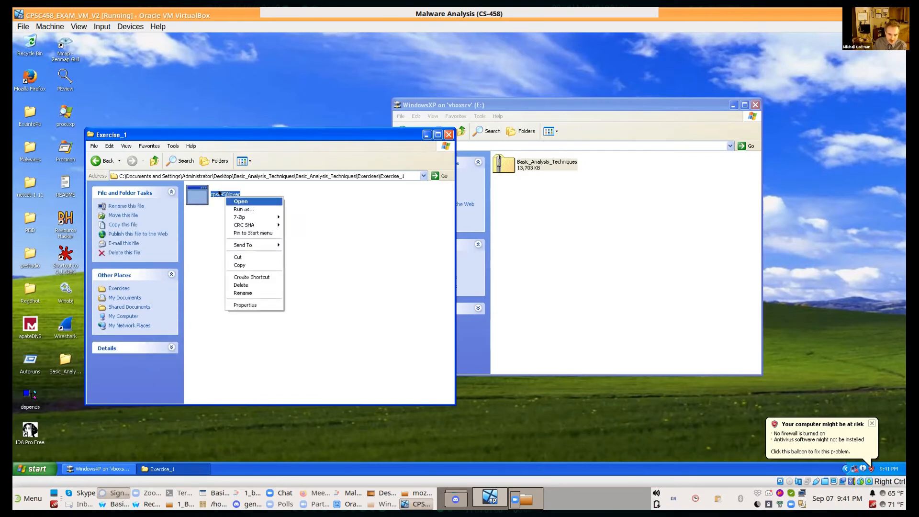
pyautogui.click(247, 263)
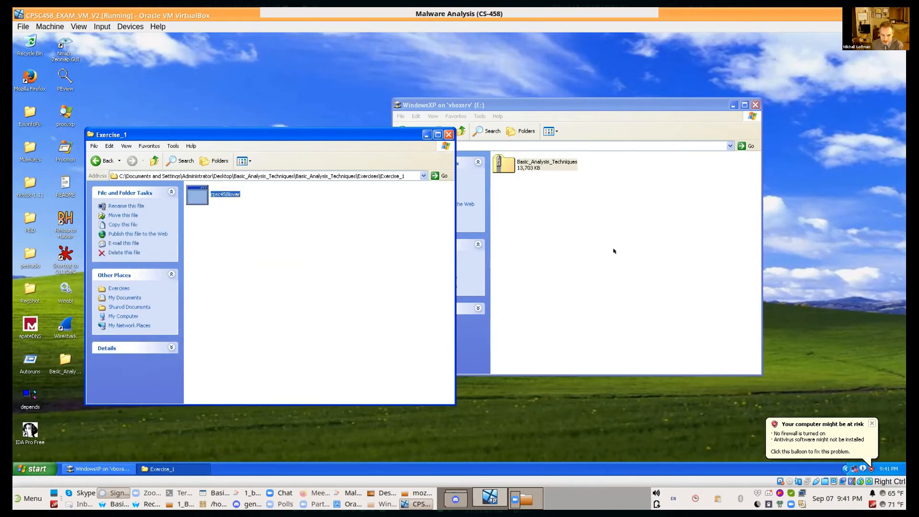
pyautogui.rightClick(189, 186)
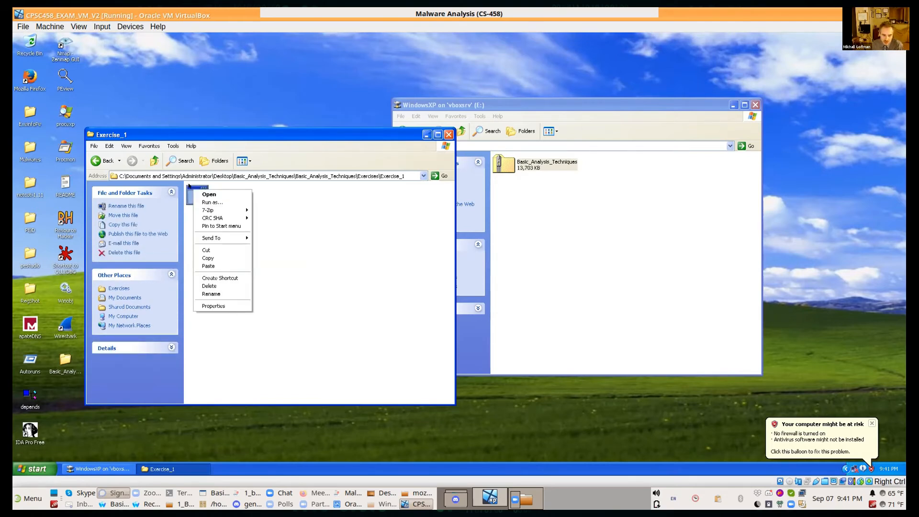
pyautogui.click(530, 258)
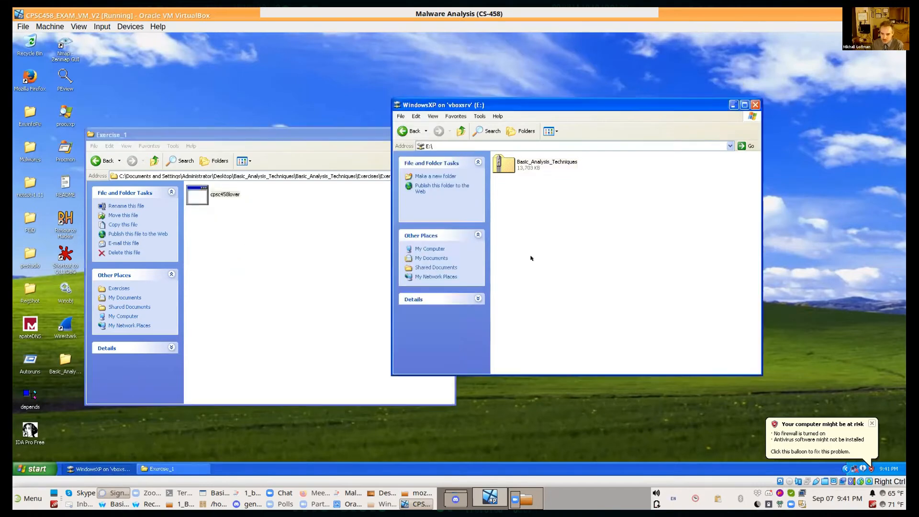
pyautogui.rightClick(558, 258)
pyautogui.click(583, 294)
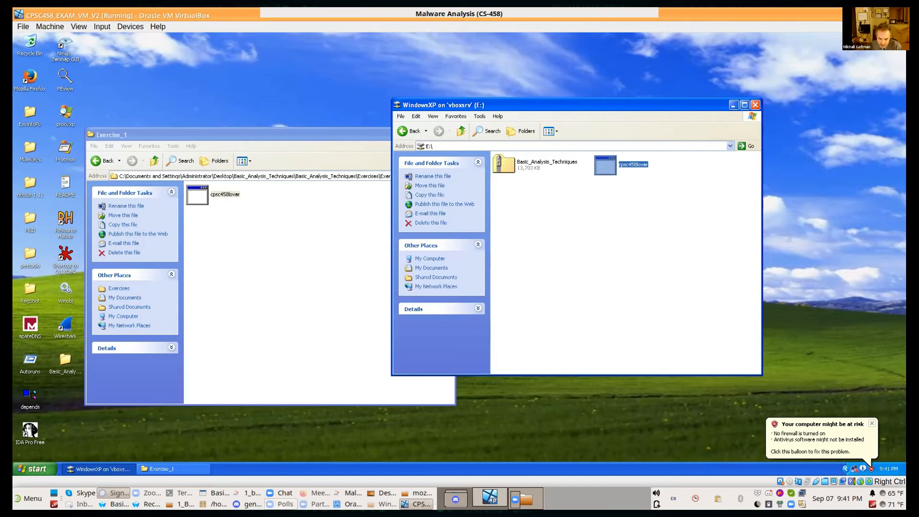
pyautogui.click(146, 504)
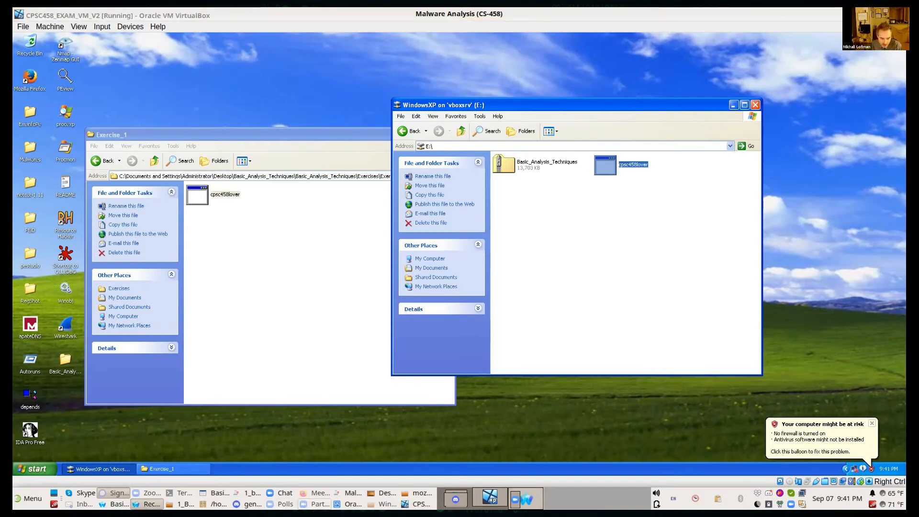
pyautogui.click(114, 504)
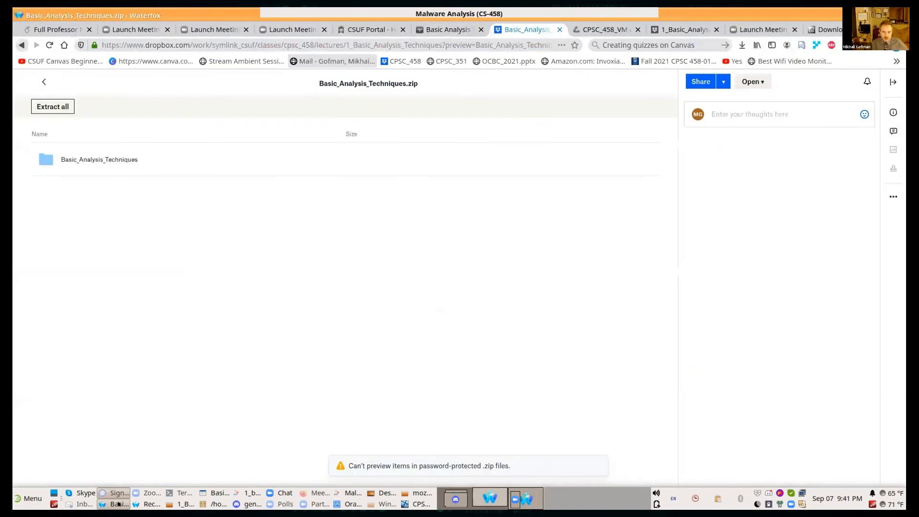
pyautogui.click(386, 44)
pyautogui.doubleClick(381, 44)
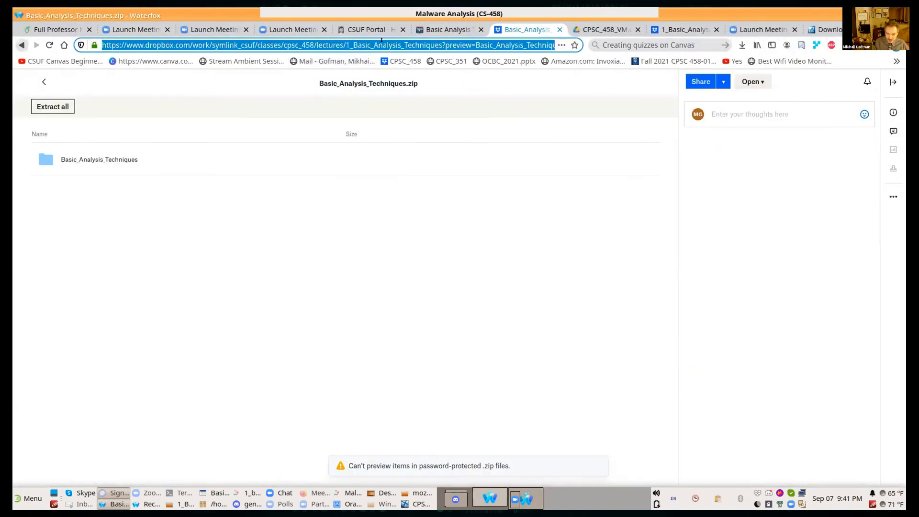
pyautogui.write('www.vir')
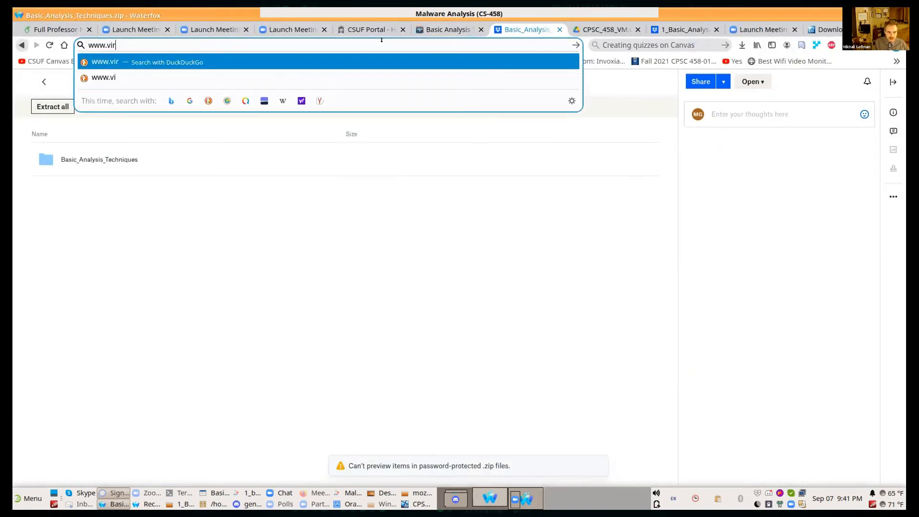
pyautogui.write('ustotal.com')
pyautogui.press('Return')
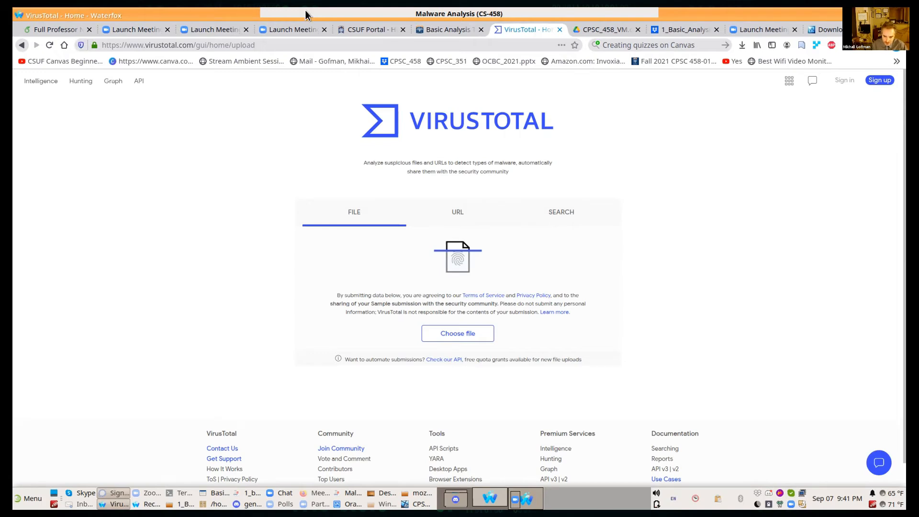
# Step: Place a smaller host file manager window over the VirusTotal page and open the WindowsXP folder on the Desktop
pyautogui.click(415, 492)
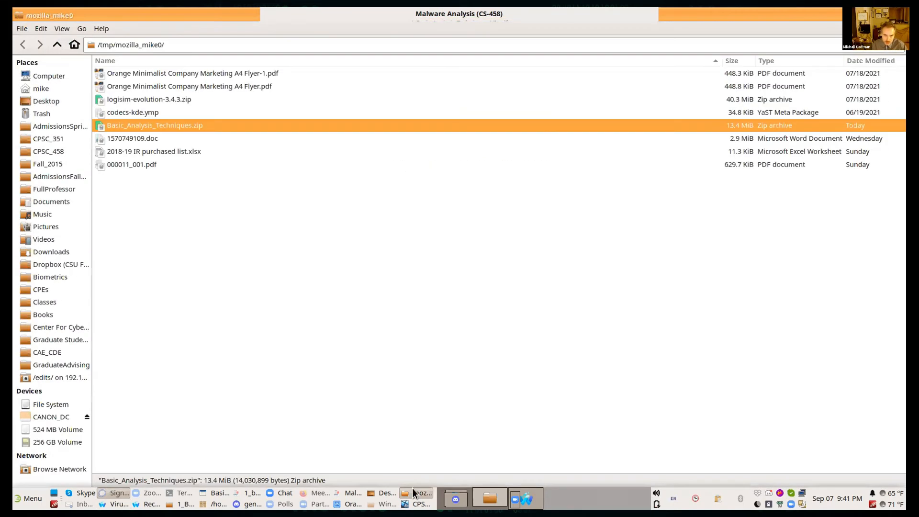
pyautogui.doubleClick(194, 12)
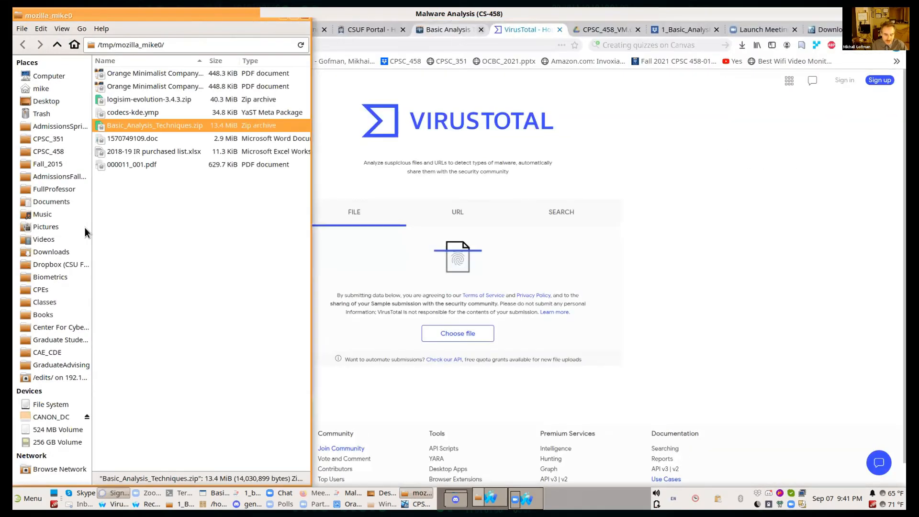
pyautogui.moveTo(134, 28); pyautogui.dragTo(697, 47)
pyautogui.click(605, 138)
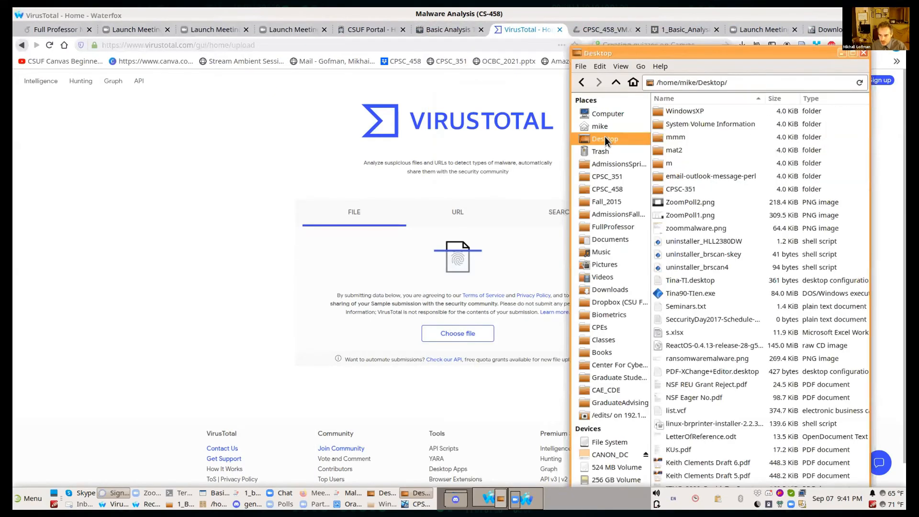
pyautogui.doubleClick(685, 109)
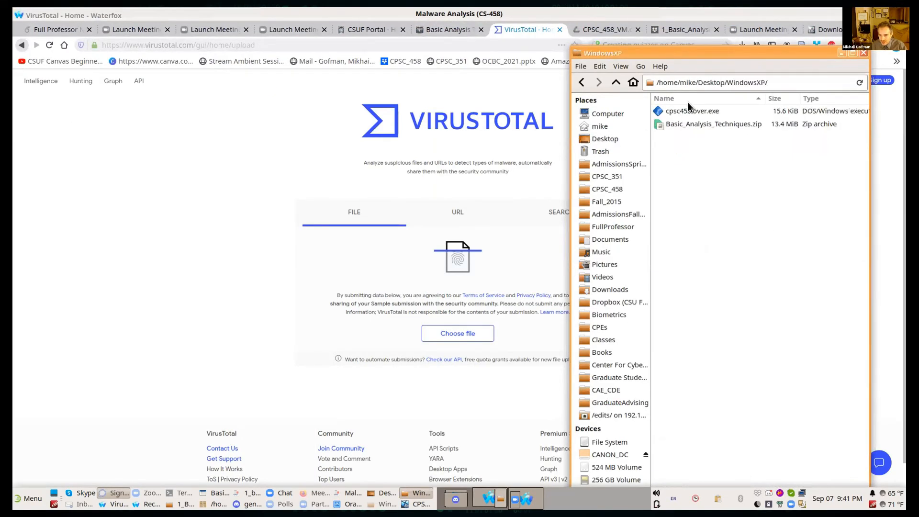
# Step: Submit cpsc458lover.exe from the WindowsXP folder to VirusTotal for a file scan
pyautogui.moveTo(693, 114)
pyautogui.mouseDown()
pyautogui.moveTo(701, 128)
pyautogui.moveTo(692, 126)
pyautogui.mouseUp()
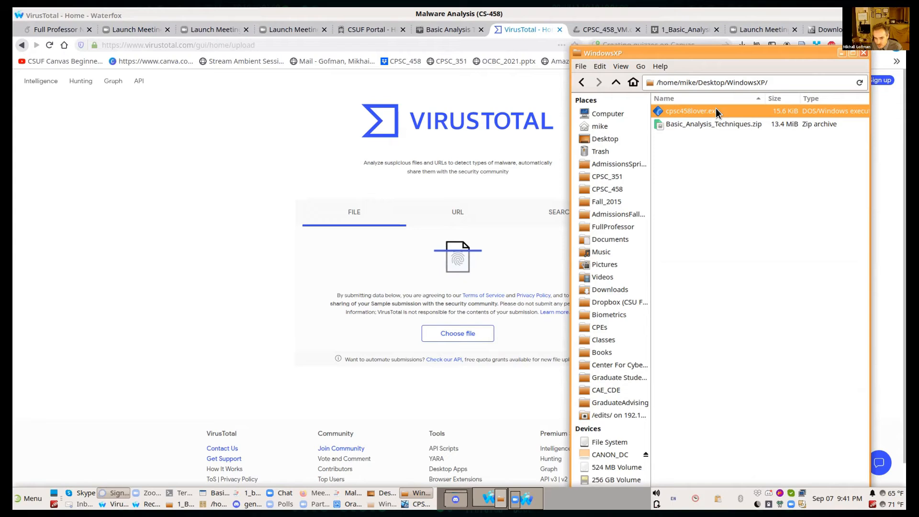
pyautogui.moveTo(715, 111); pyautogui.dragTo(714, 125)
pyautogui.moveTo(553, 227); pyautogui.dragTo(449, 287)
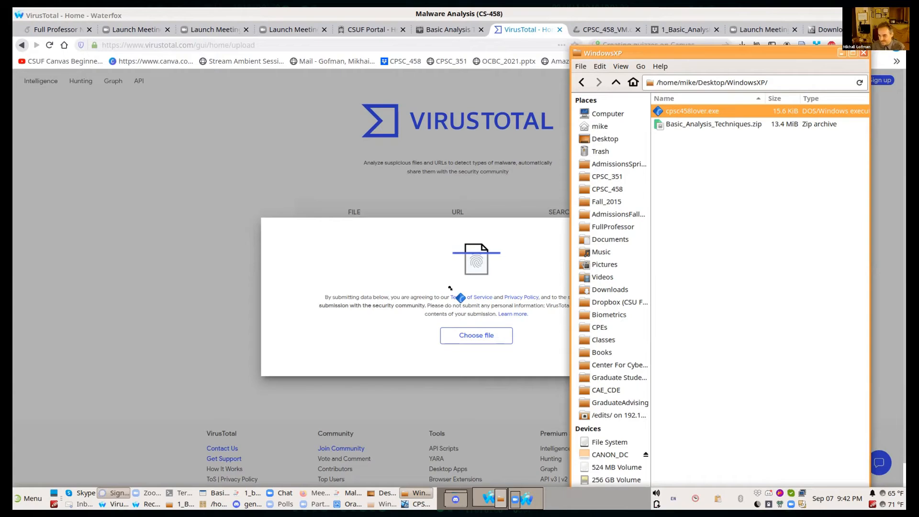
pyautogui.moveTo(450, 288); pyautogui.dragTo(450, 287)
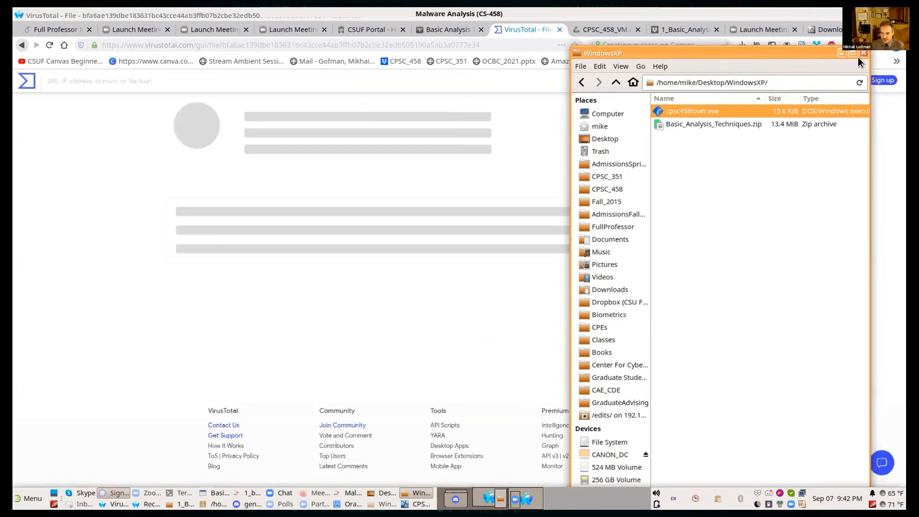
# Step: Minimize the WindowsXP file manager window and review the antivirus vendors' detection results for cpsc458lover.exe
pyautogui.click(842, 54)
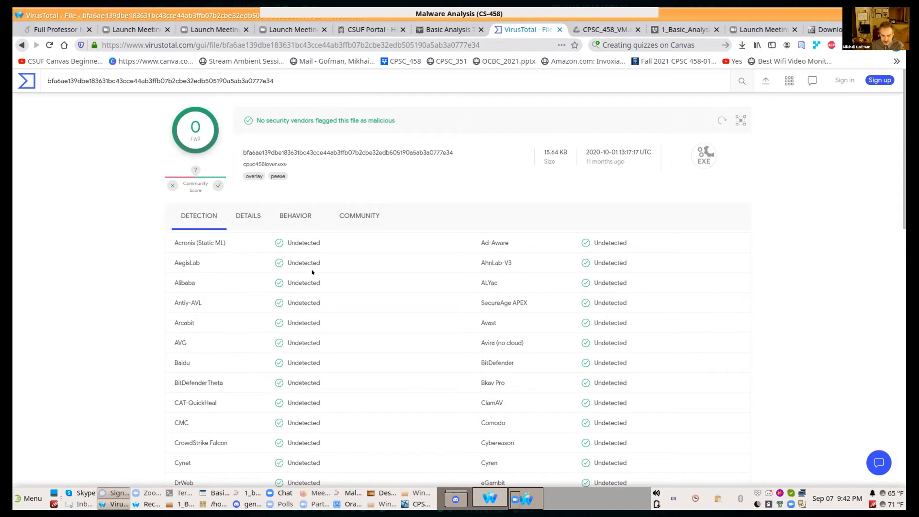
pyautogui.scroll(-3, 217, 264)
pyautogui.scroll(3, 216, 264)
pyautogui.scroll(-1, 208, 330)
pyautogui.scroll(-5, 208, 330)
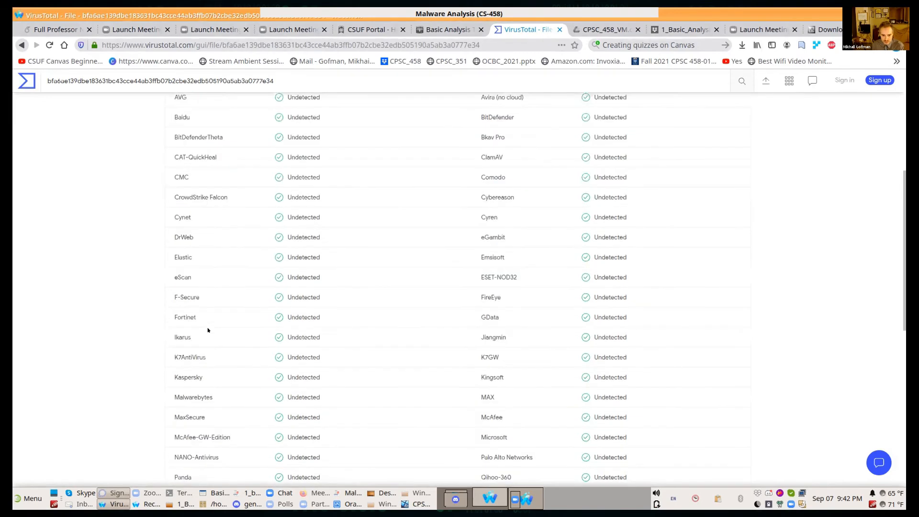
pyautogui.scroll(-9, 207, 329)
pyautogui.scroll(13, 207, 330)
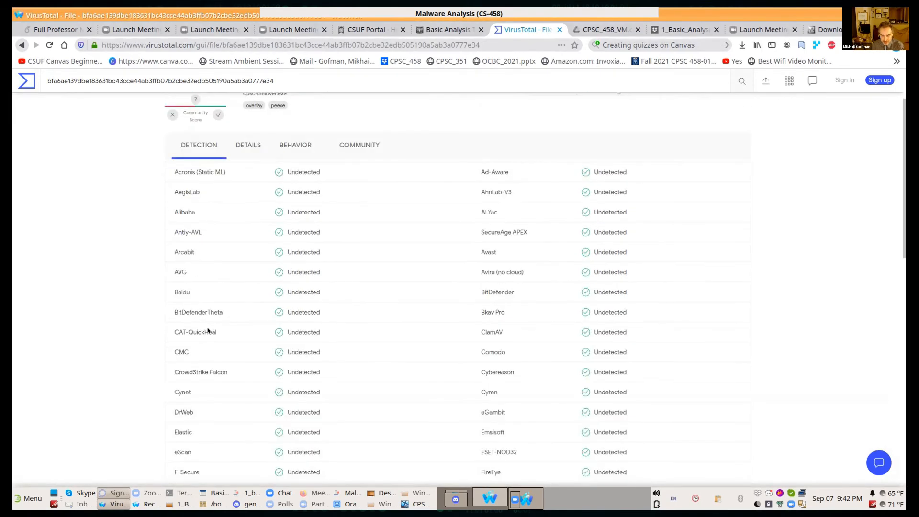
pyautogui.scroll(2, 207, 330)
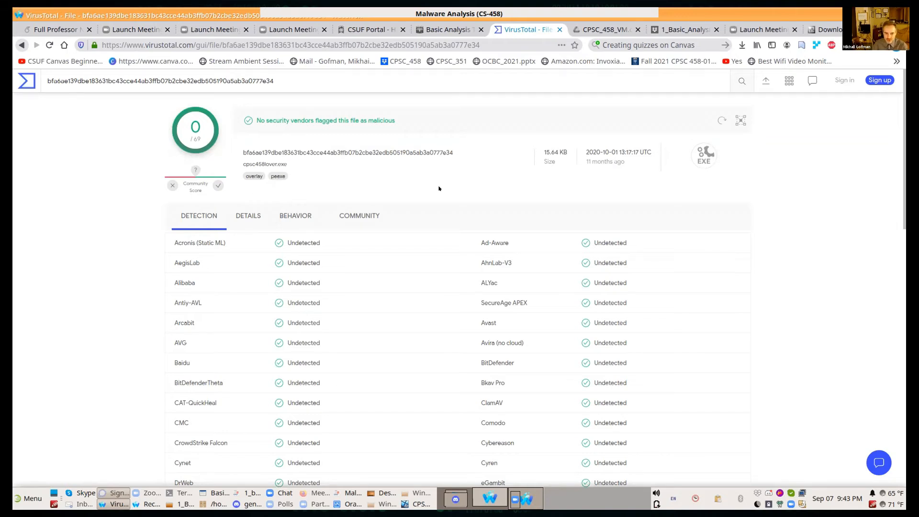
# Step: Open the file details in the VirusTotal report and highlight the Creation Time and First Submission entries in the history
pyautogui.click(247, 218)
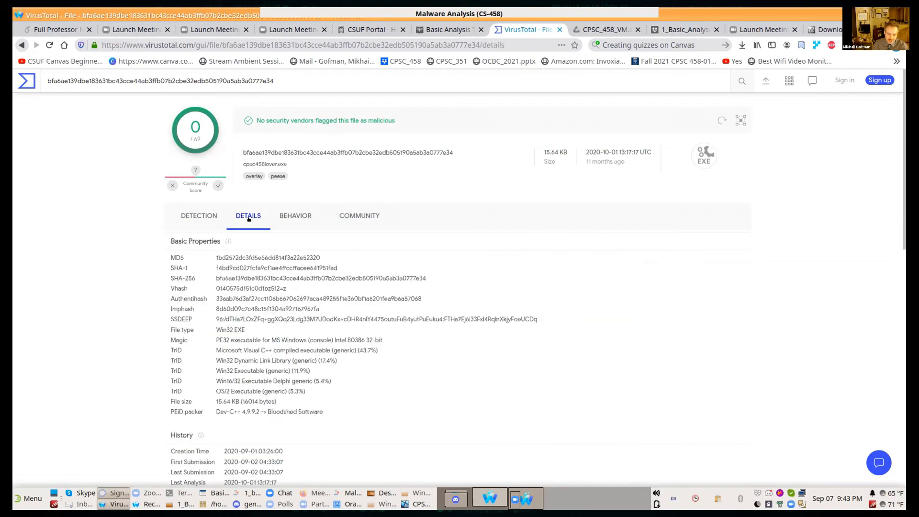
pyautogui.scroll(-2, 560, 325)
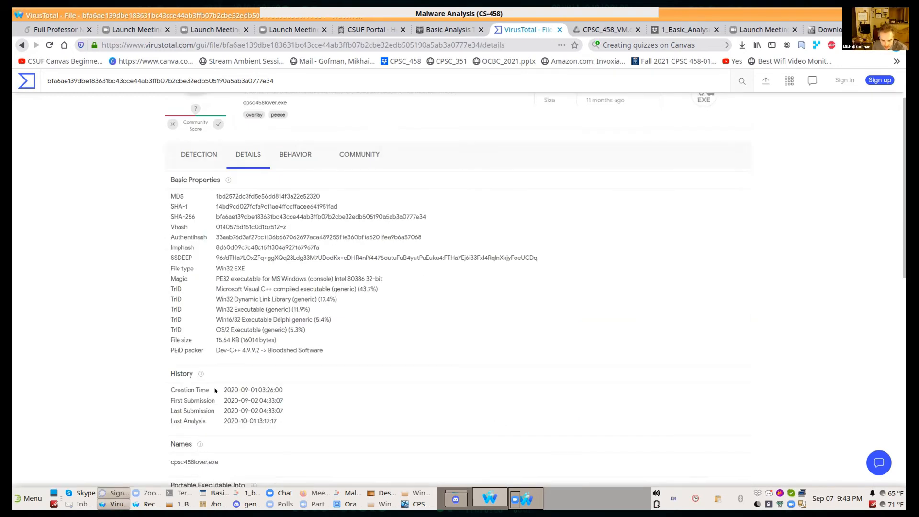
pyautogui.moveTo(173, 390); pyautogui.dragTo(348, 383)
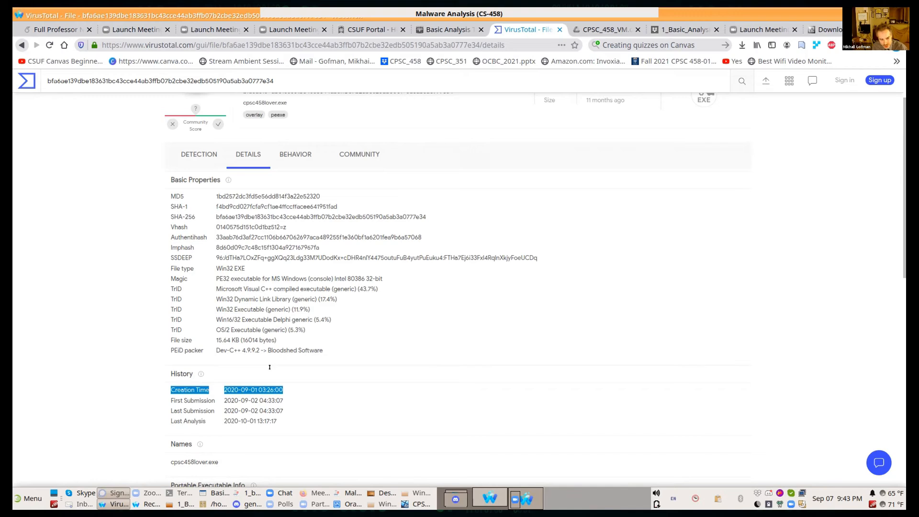
pyautogui.moveTo(284, 400); pyautogui.dragTo(165, 400)
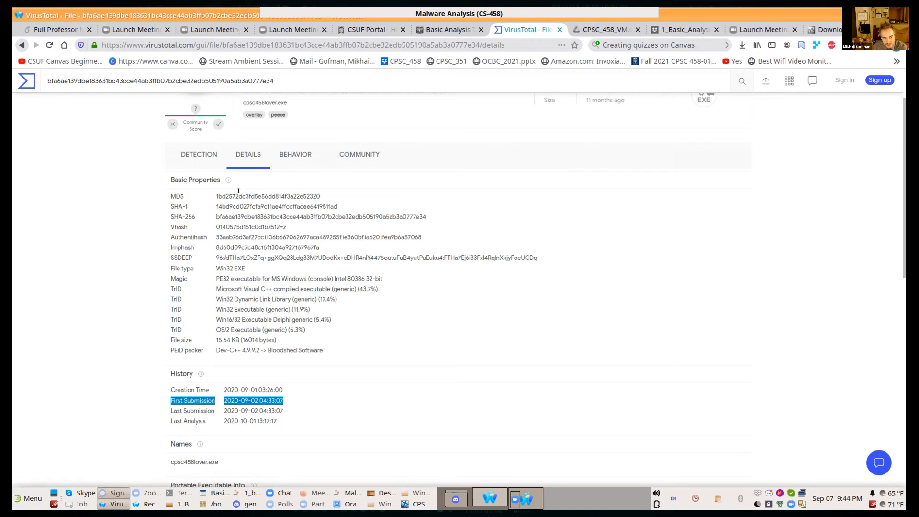
# Step: Highlight the file's hash values from MD5 through SSDEEP under Basic Properties
pyautogui.moveTo(165, 191); pyautogui.dragTo(314, 229)
pyautogui.moveTo(379, 206); pyautogui.dragTo(388, 226)
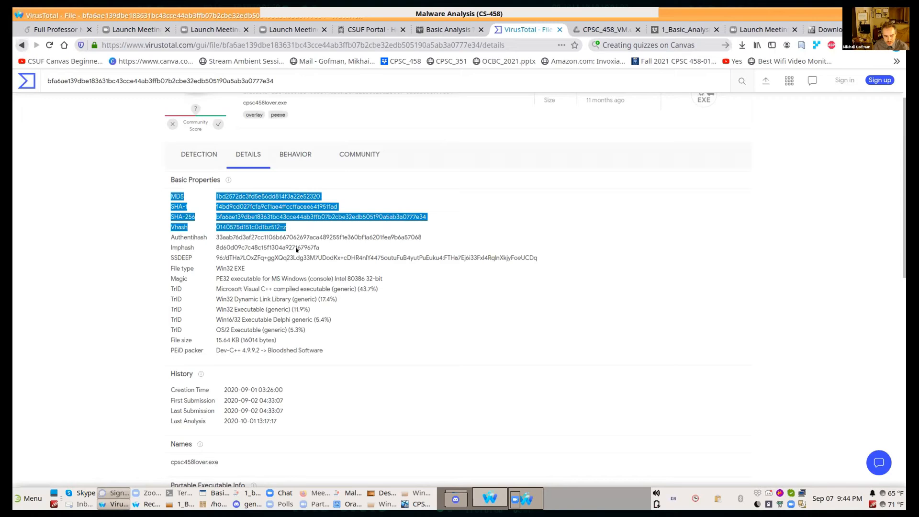
pyautogui.moveTo(134, 196); pyautogui.dragTo(538, 259)
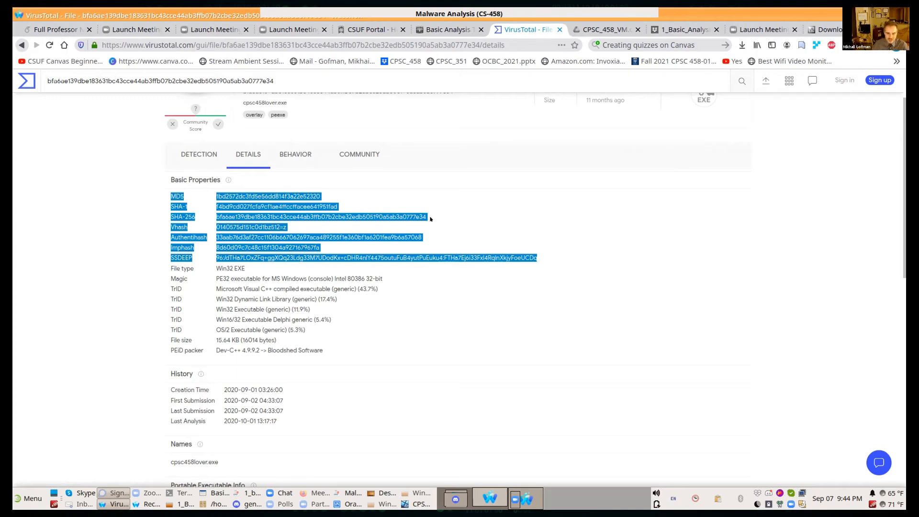
pyautogui.click(226, 267)
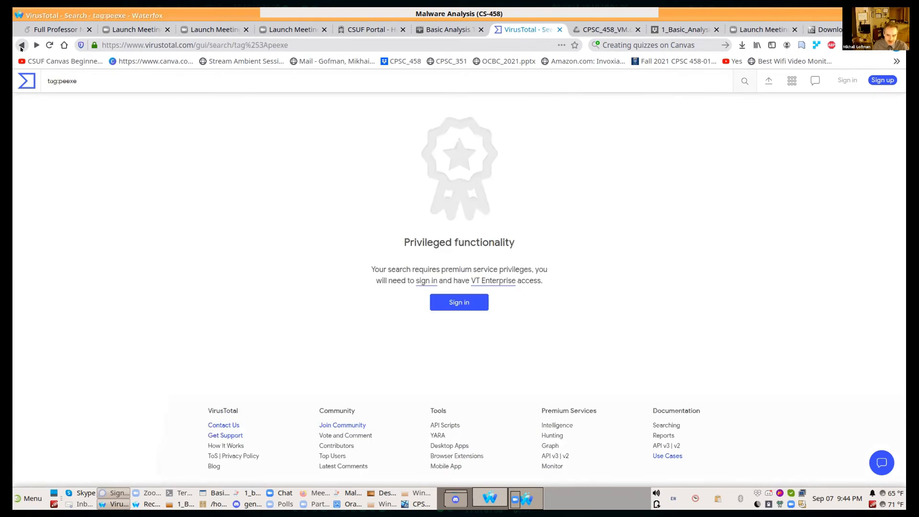
pyautogui.click(19, 45)
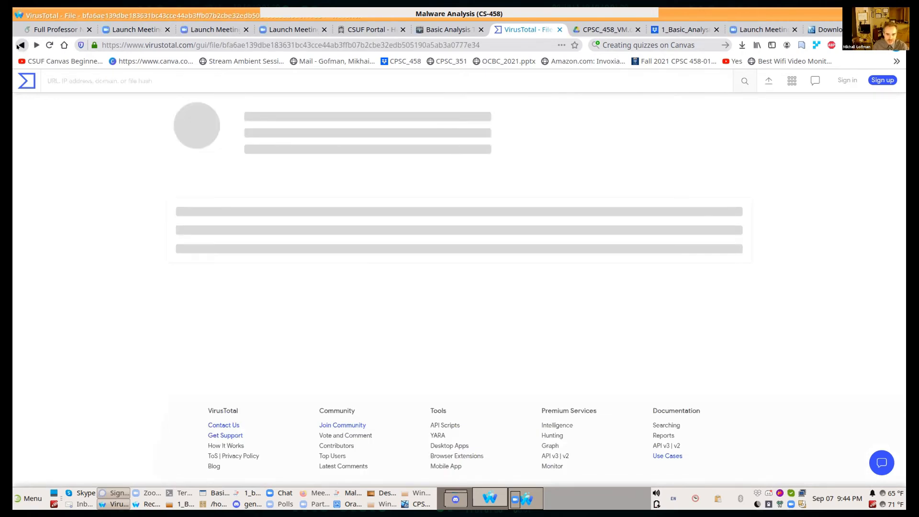
pyautogui.click(247, 219)
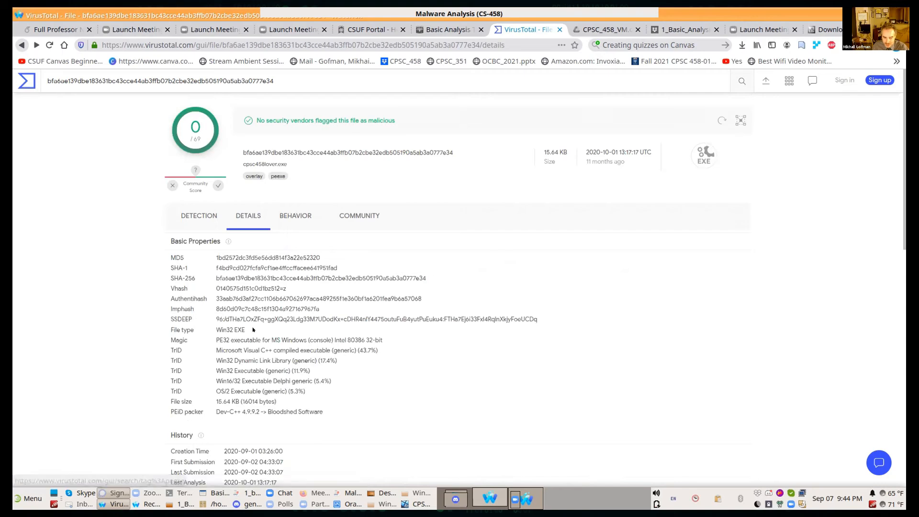
# Step: Highlight the file type, then examine the Portable Executable header, sections table, imports and overlay in the file details
pyautogui.moveTo(253, 329); pyautogui.dragTo(195, 326)
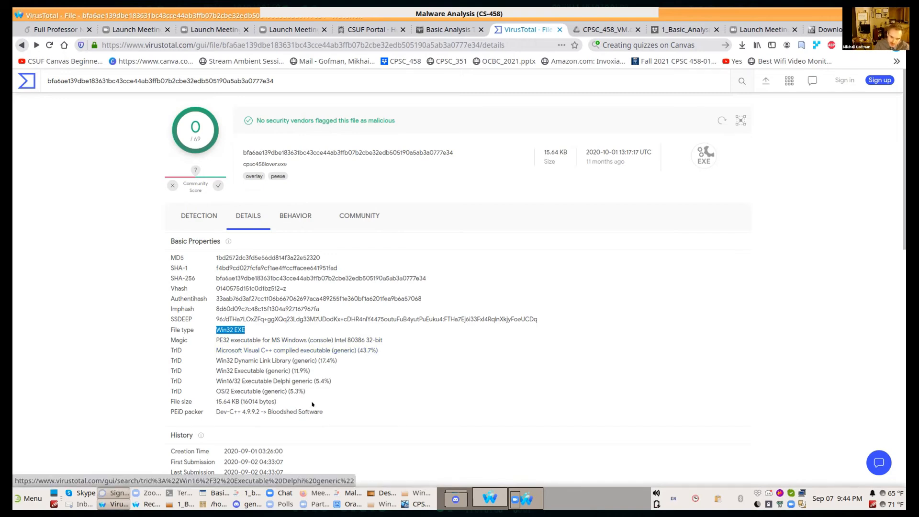
pyautogui.scroll(-3, 400, 399)
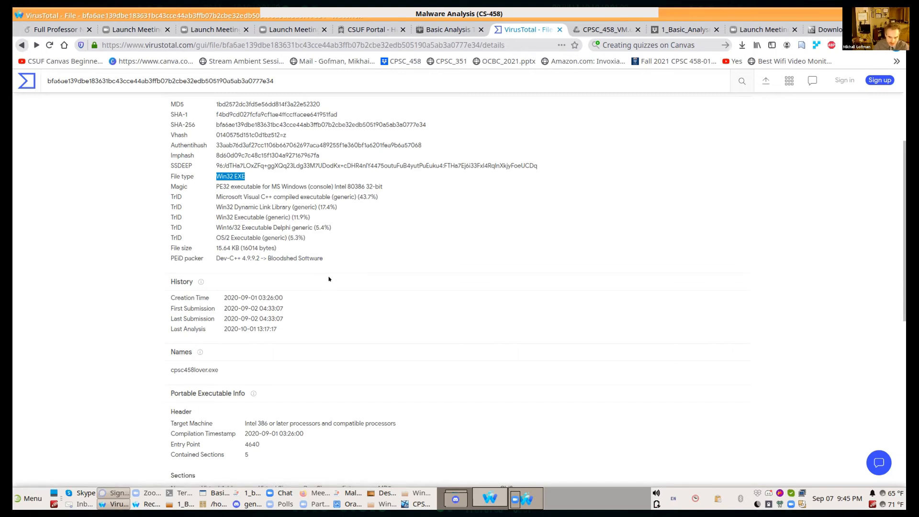
pyautogui.scroll(-3, 328, 279)
pyautogui.scroll(-1, 328, 278)
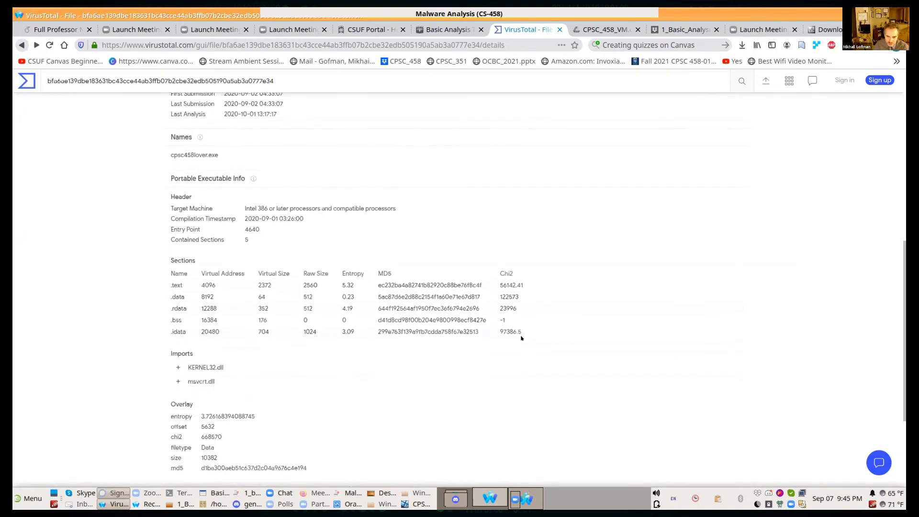
pyautogui.moveTo(523, 333); pyautogui.dragTo(146, 279)
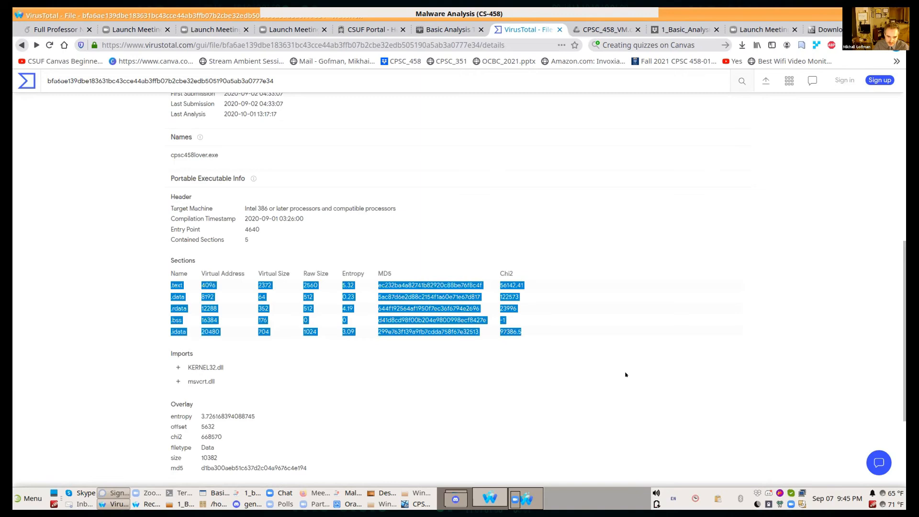
pyautogui.click(625, 374)
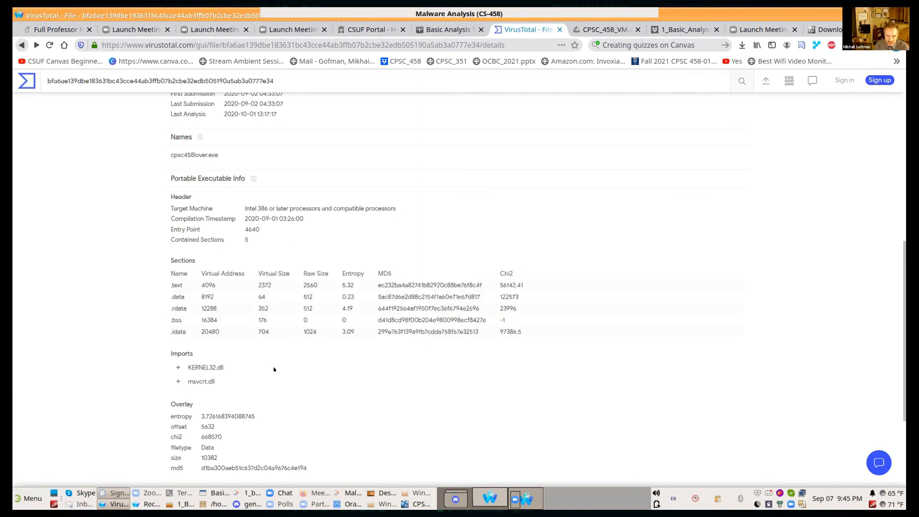
pyautogui.scroll(-3, 478, 309)
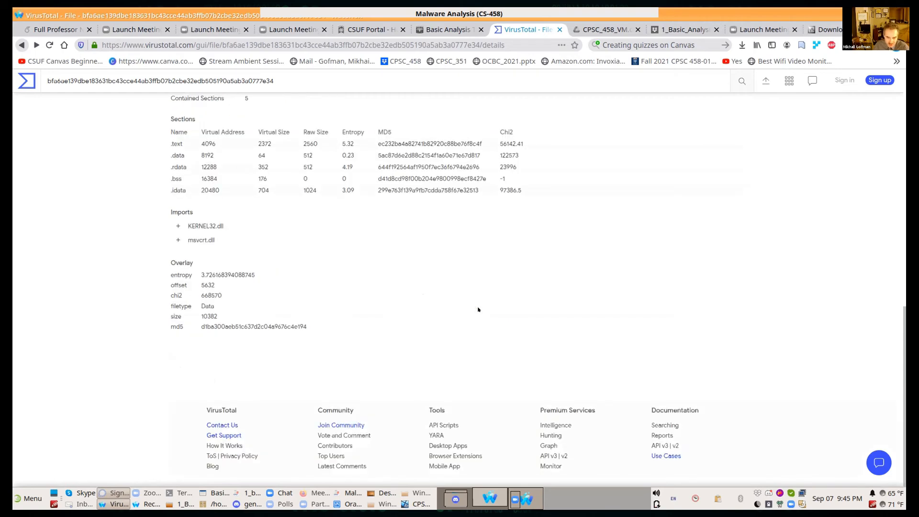
pyautogui.scroll(5, 481, 309)
pyautogui.scroll(6, 307, 204)
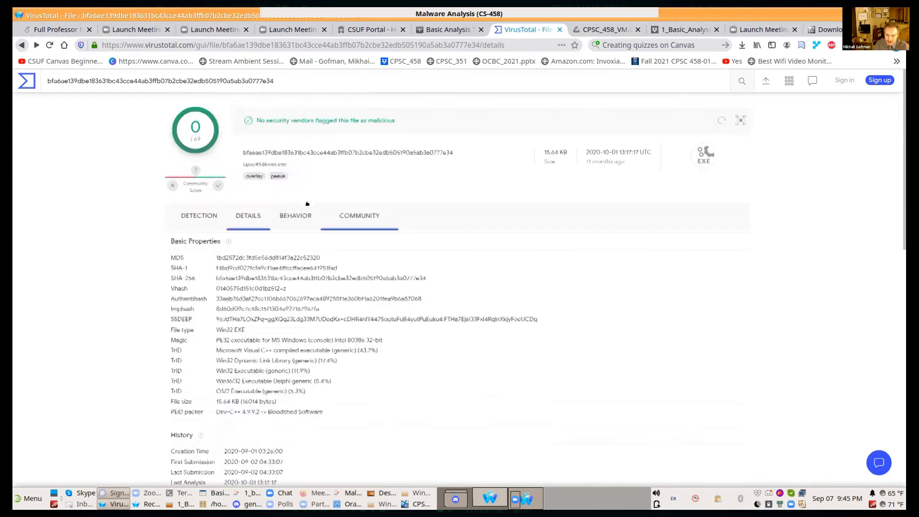
# Step: Examine the file's sandbox behavior, highlighting the registry keys opened and the created mutex, and open the community section
pyautogui.click(291, 212)
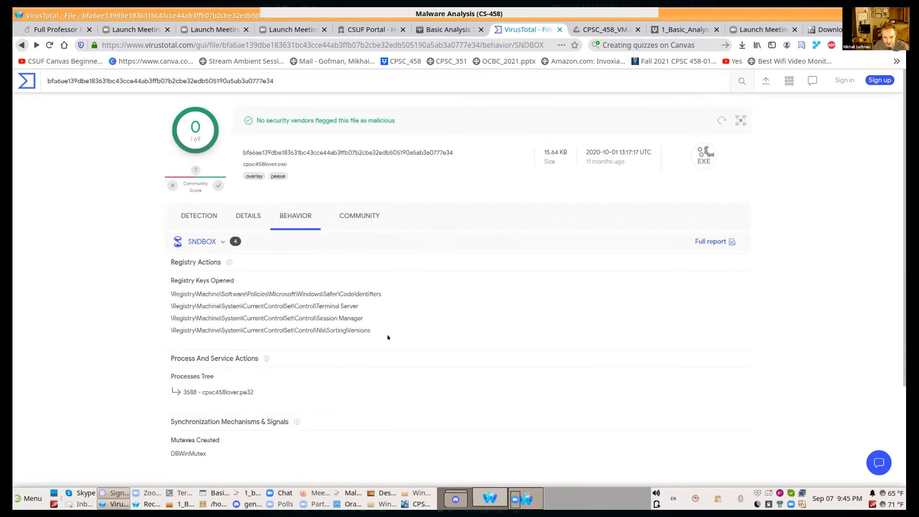
pyautogui.moveTo(386, 330); pyautogui.dragTo(155, 293)
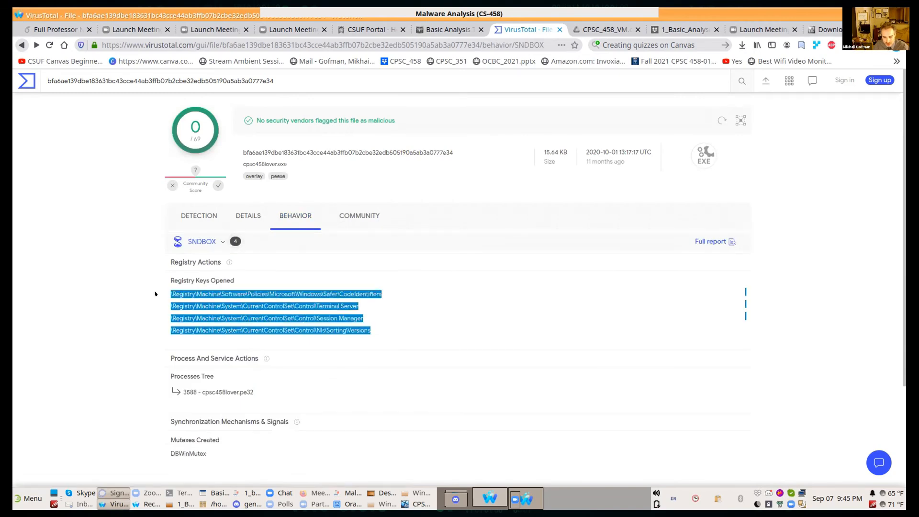
pyautogui.click(543, 325)
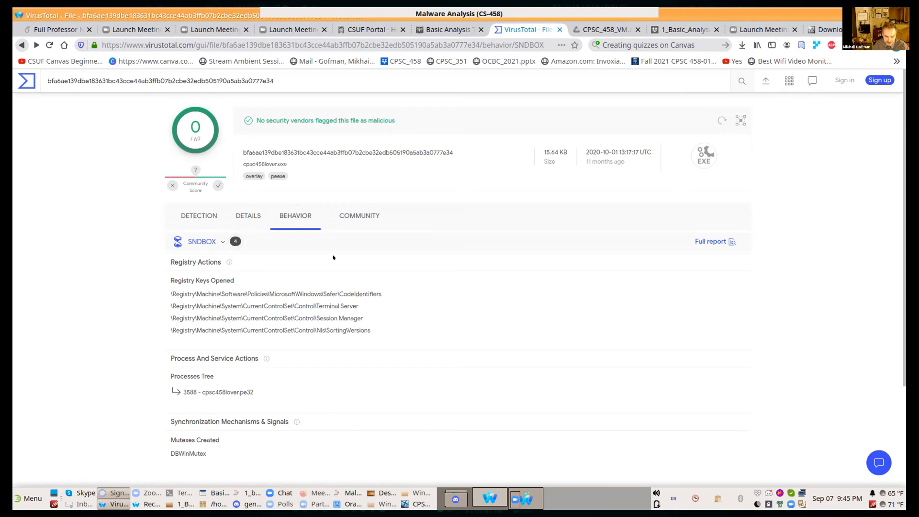
pyautogui.doubleClick(223, 449)
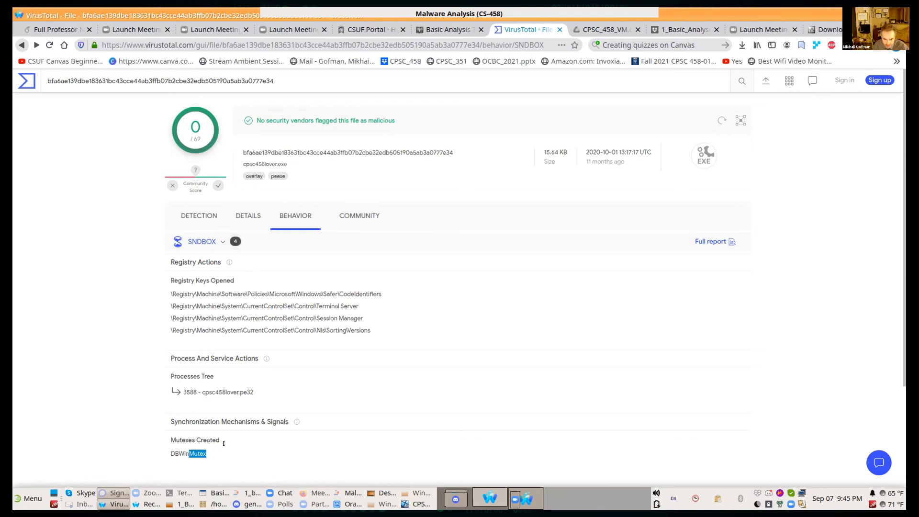
pyautogui.moveTo(224, 448); pyautogui.dragTo(140, 451)
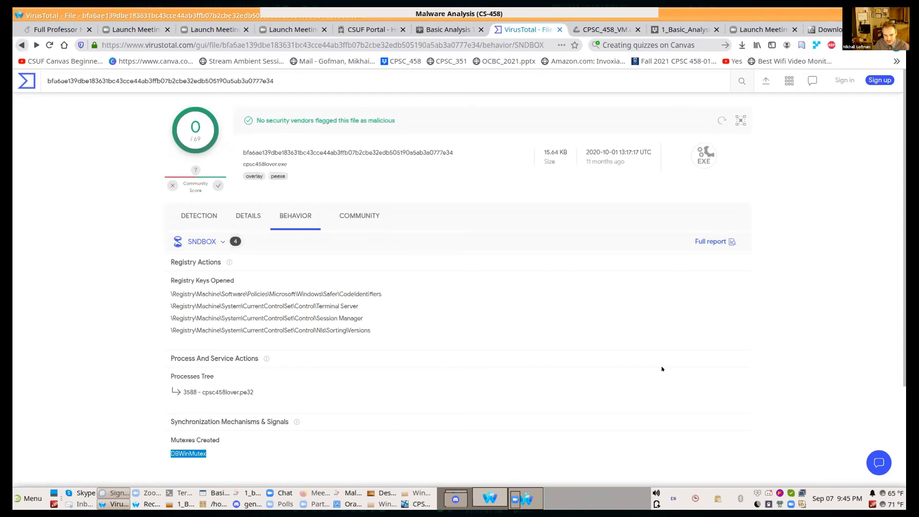
pyautogui.click(372, 214)
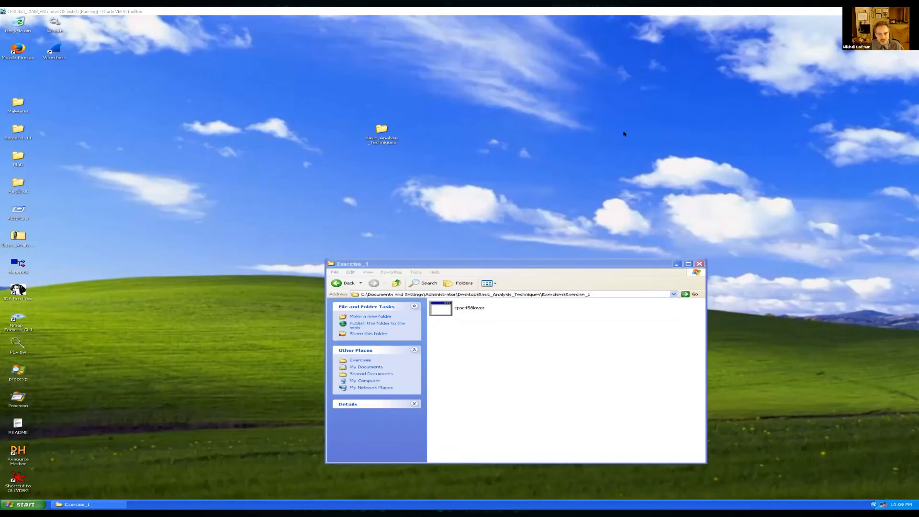
# Step: Move the Exercise_1 window to the upper-right area of the Windows XP VM desktop
pyautogui.moveTo(479, 264); pyautogui.dragTo(624, 132)
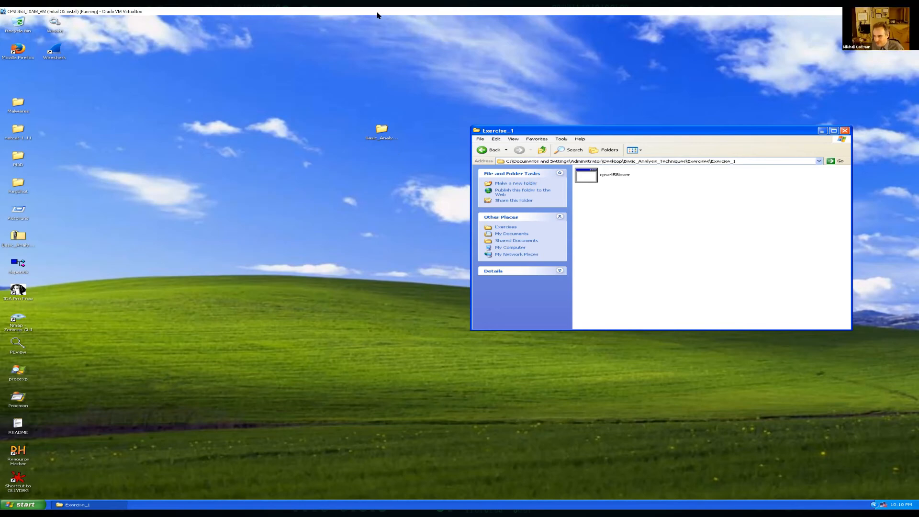
pyautogui.click(438, 16)
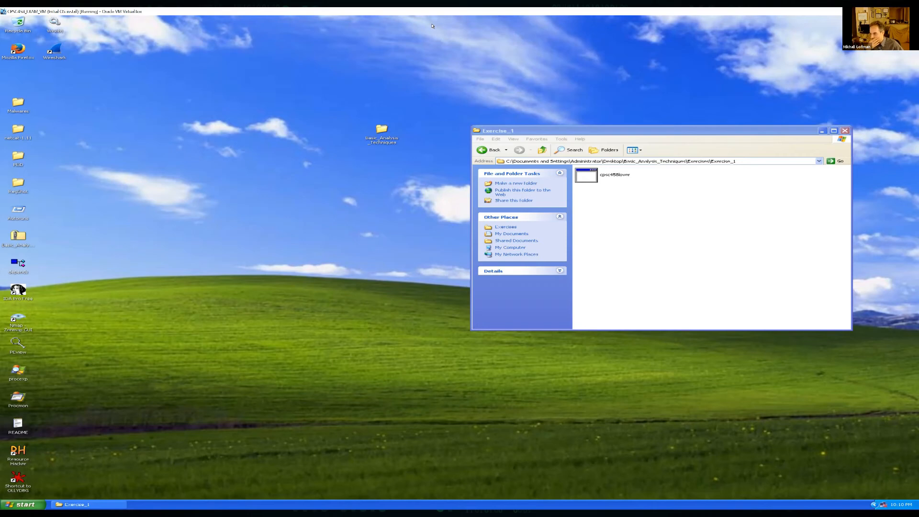
pyautogui.rightClick(228, 191)
pyautogui.moveTo(244, 221)
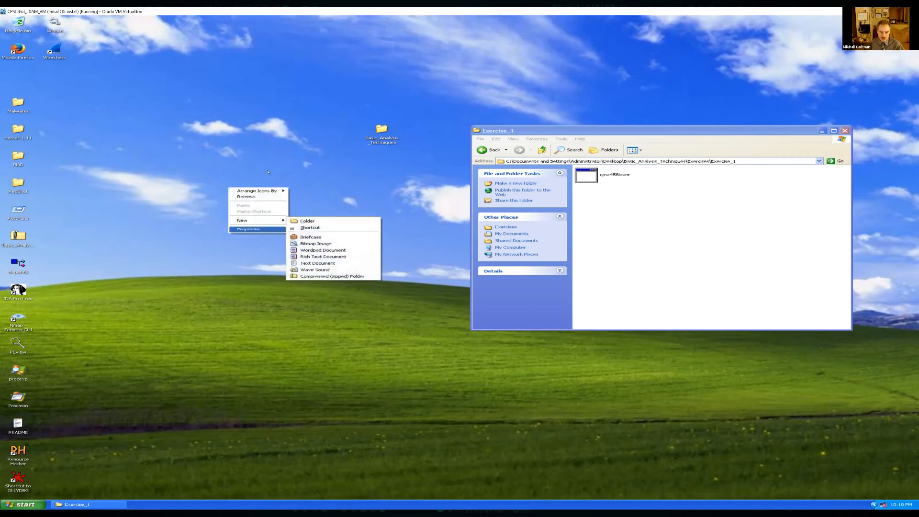
pyautogui.rightClick(277, 13)
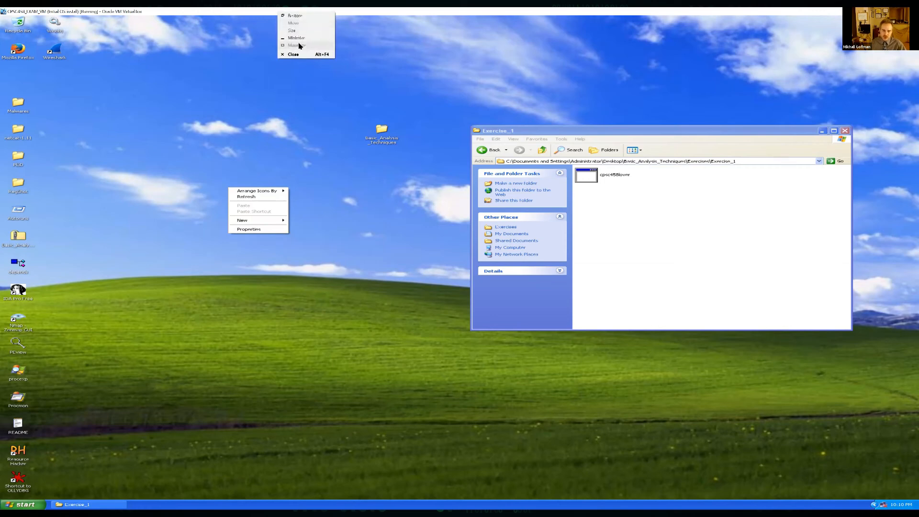
pyautogui.click(403, 45)
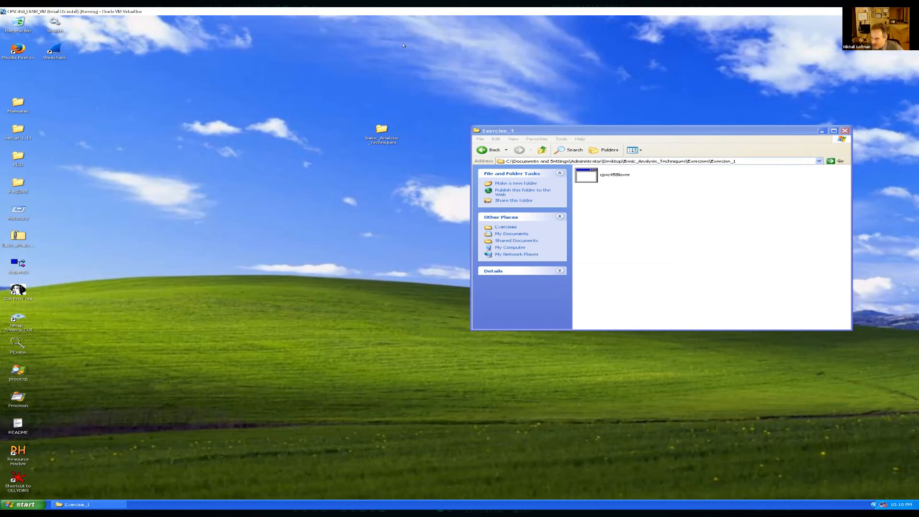
pyautogui.click(403, 223)
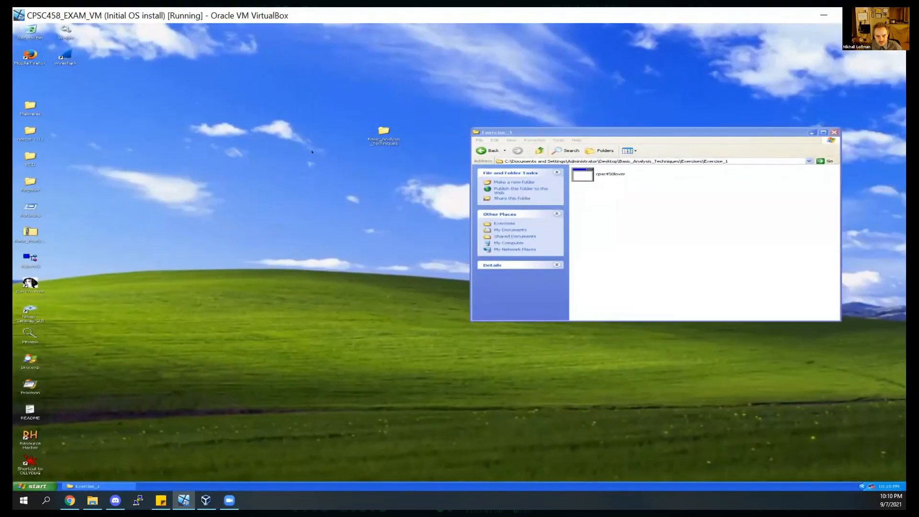
# Step: Allow the VM to capture the mouse and switch its display out of scaled mode to restore the VirtualBox menu bar
pyautogui.click(333, 190)
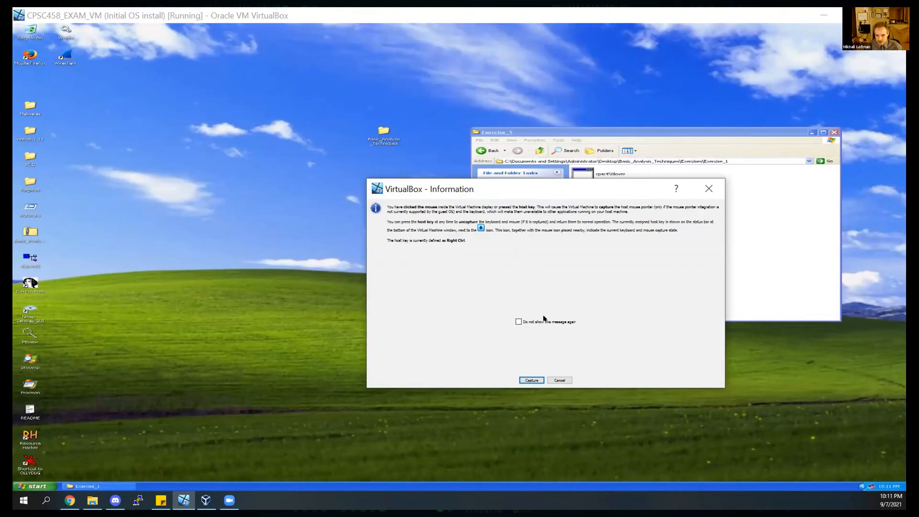
pyautogui.click(531, 380)
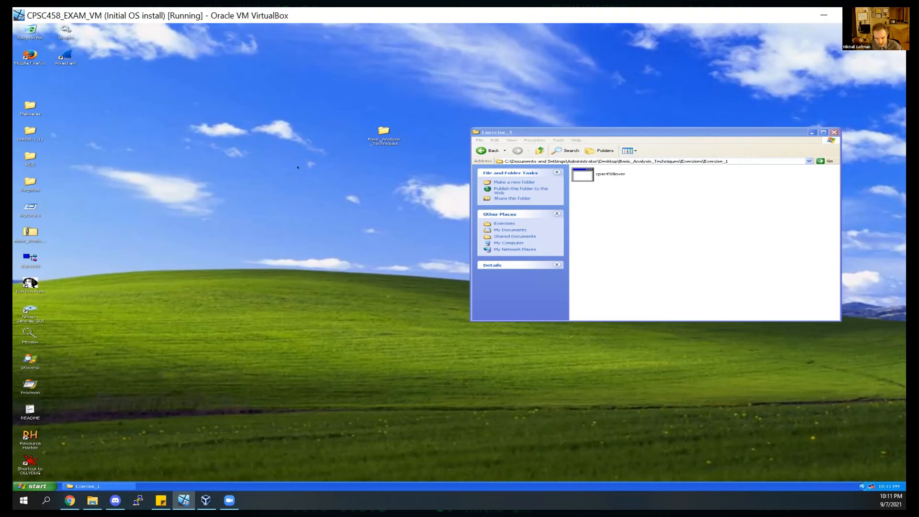
pyautogui.hotkey('ctrl', 'c')
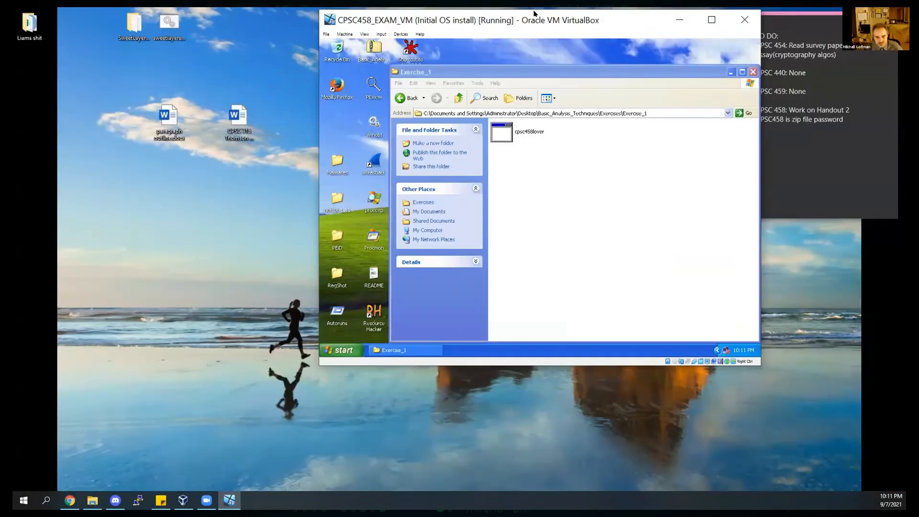
# Step: Refit the VM window so the whole Windows XP desktop fits, check VirtualBox Manager, and minimize it to return to the VM
pyautogui.doubleClick(512, 18)
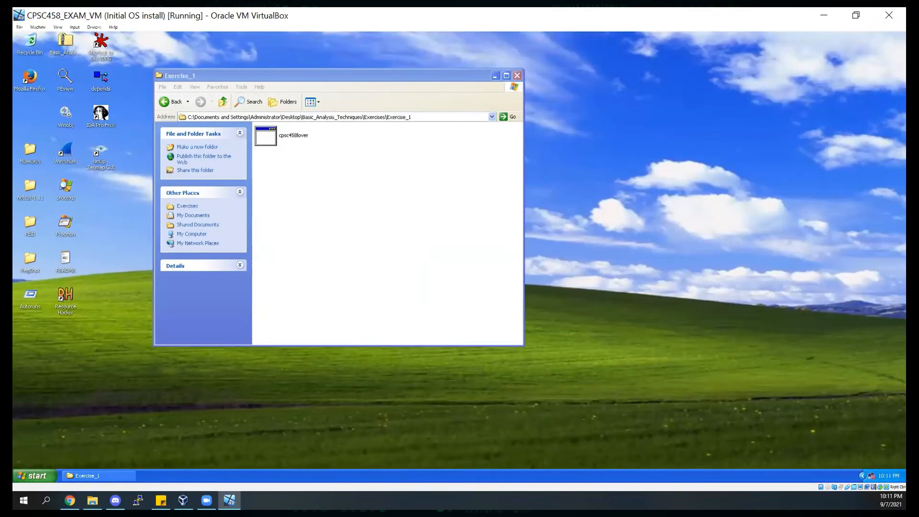
pyautogui.click(823, 15)
pyautogui.hotkey('alt', 'Tab')
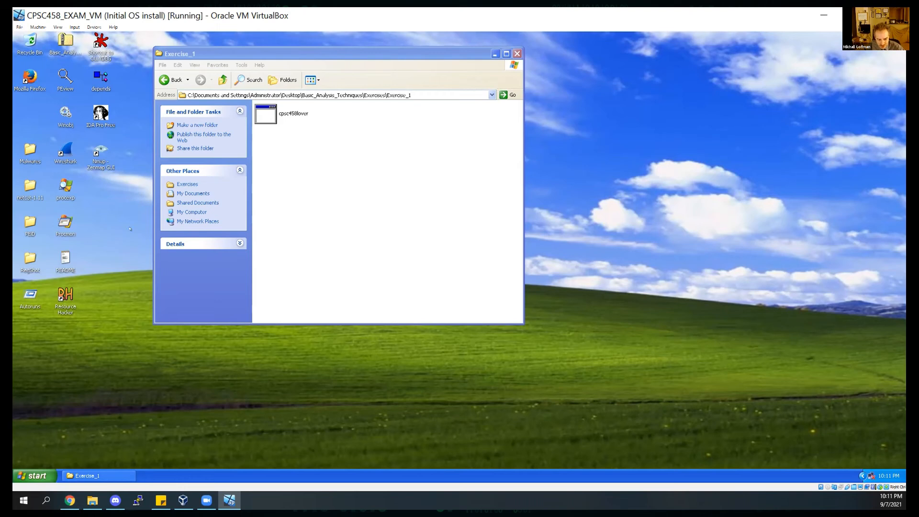
pyautogui.click(183, 500)
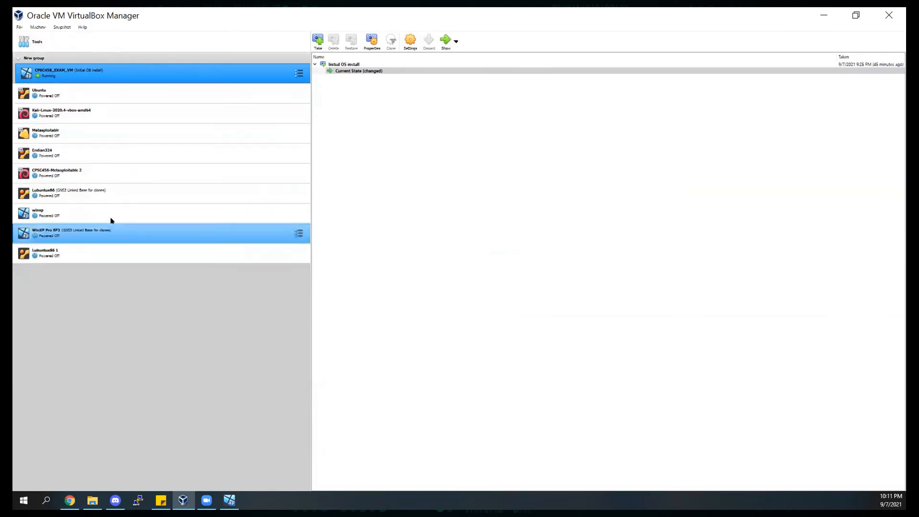
pyautogui.click(823, 14)
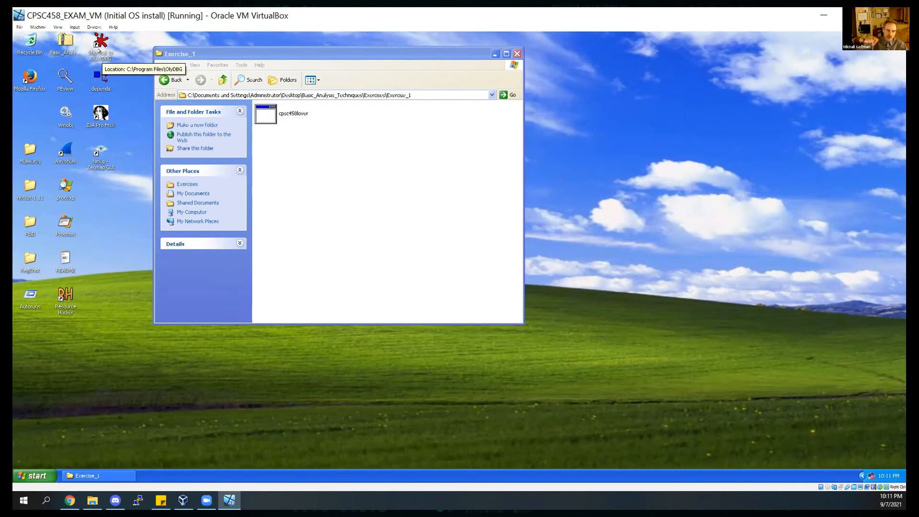
# Step: Adjust the VM window size to best fit the guest display and open the VM's menu bar display options
pyautogui.click(58, 27)
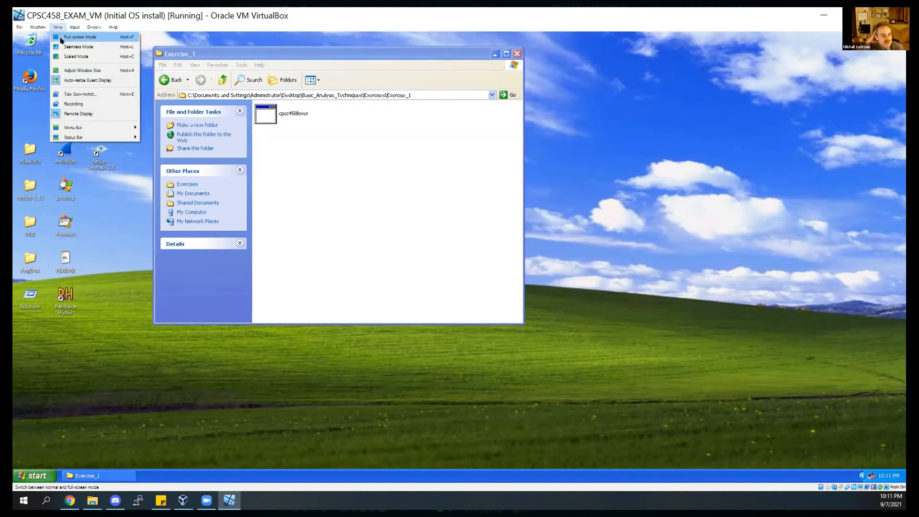
pyautogui.click(81, 72)
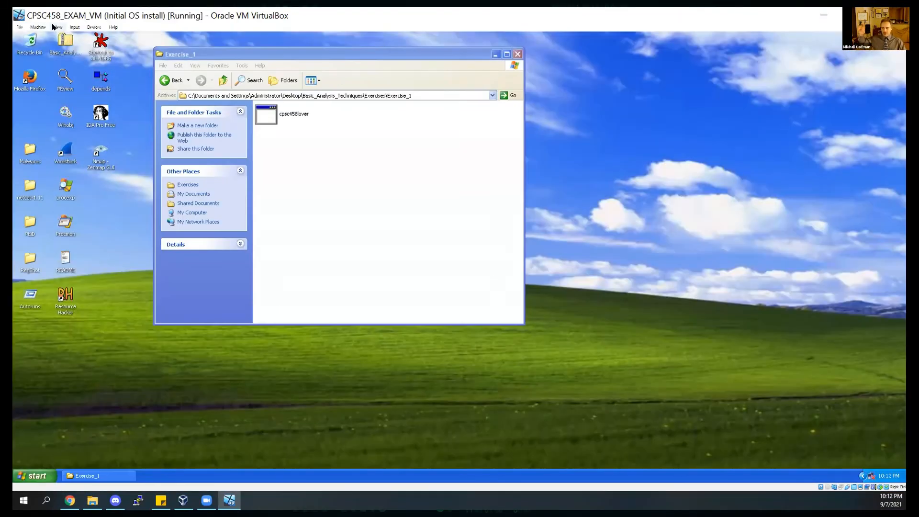
pyautogui.click(54, 27)
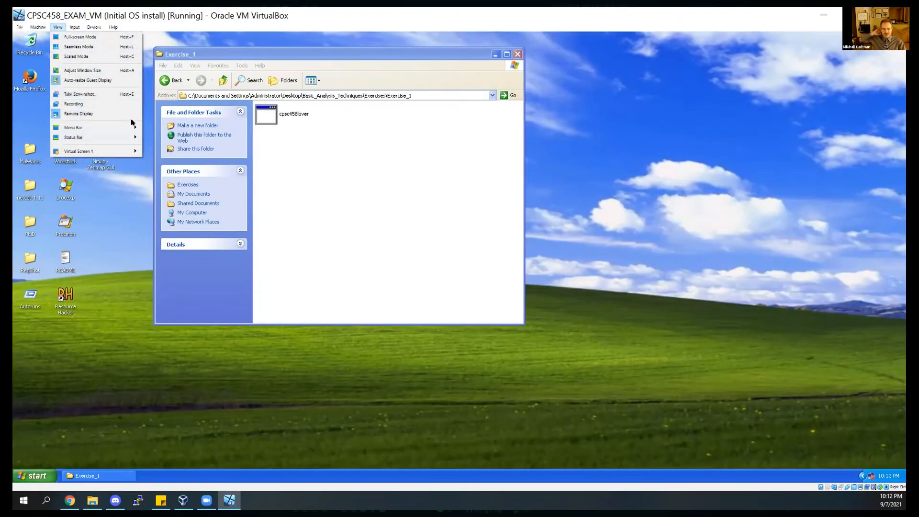
pyautogui.moveTo(132, 128)
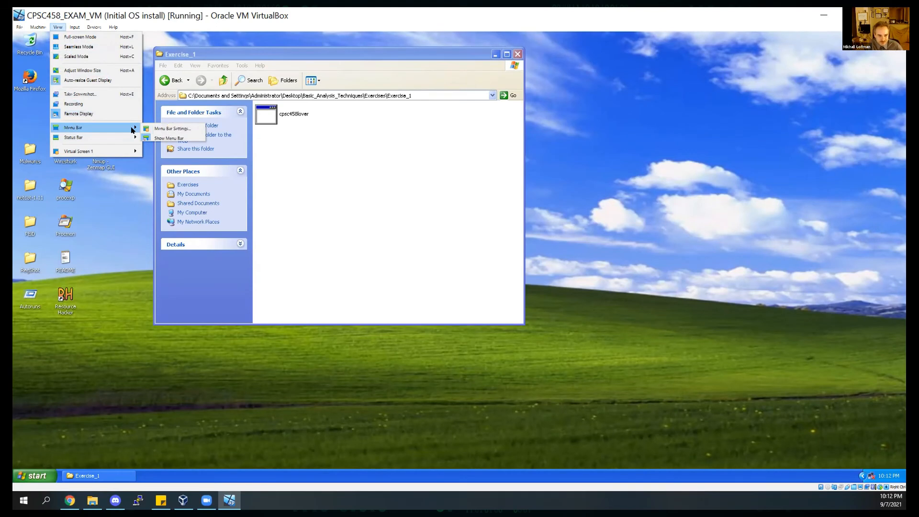